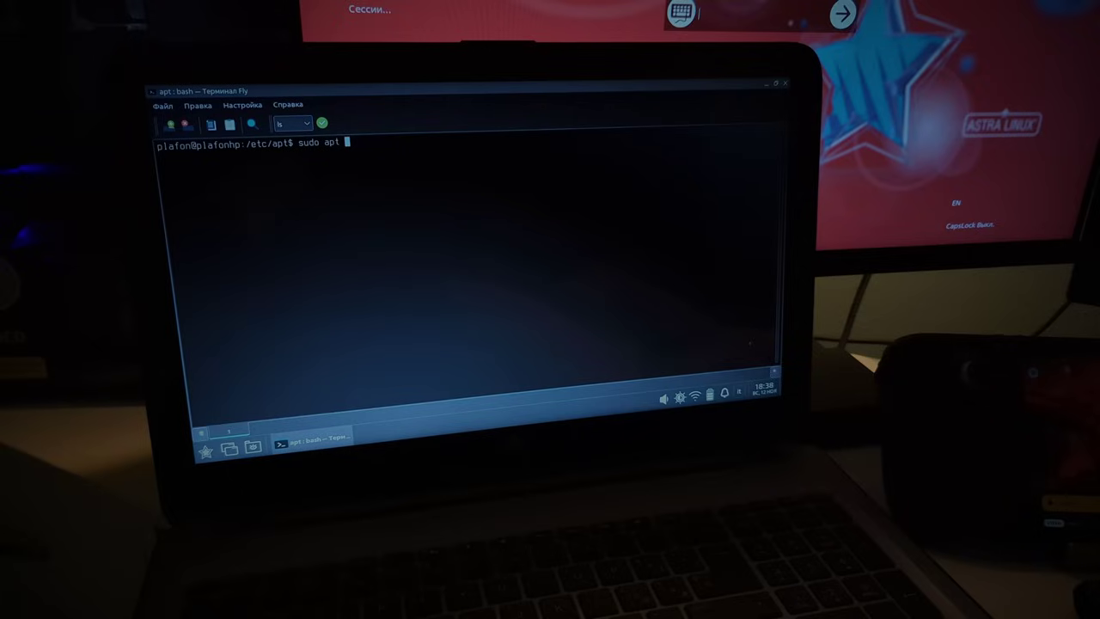
Enter the sudo apt dist-upgrade command, and refresh the package lists with sudo apt update
text(dist-upgrade)
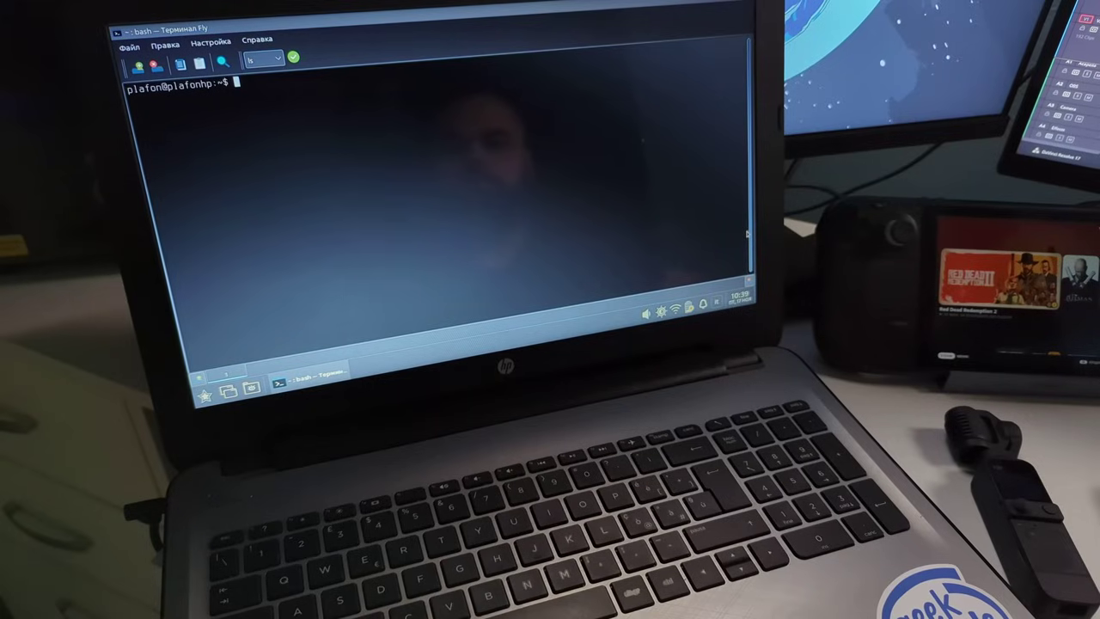
text(su)
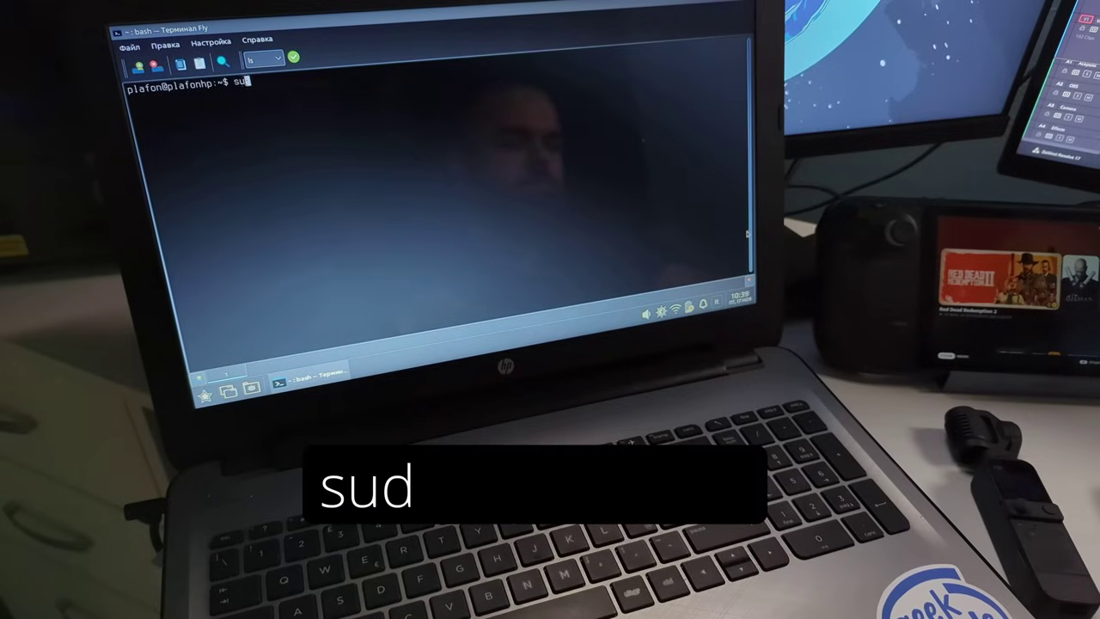
text(do apt u)
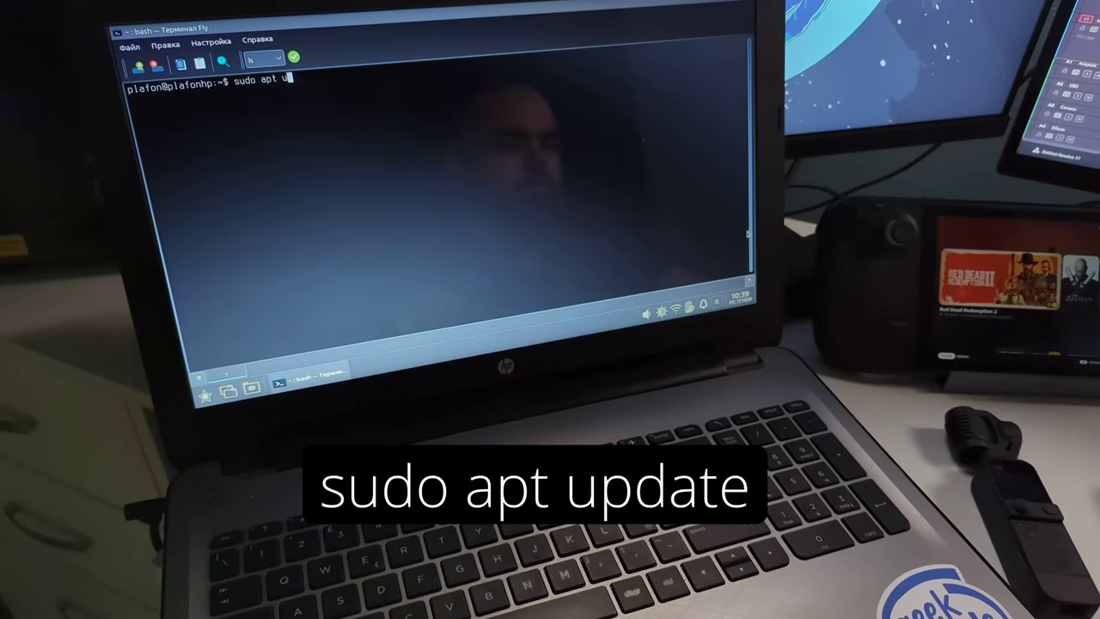
text(pdate)
key(Return)
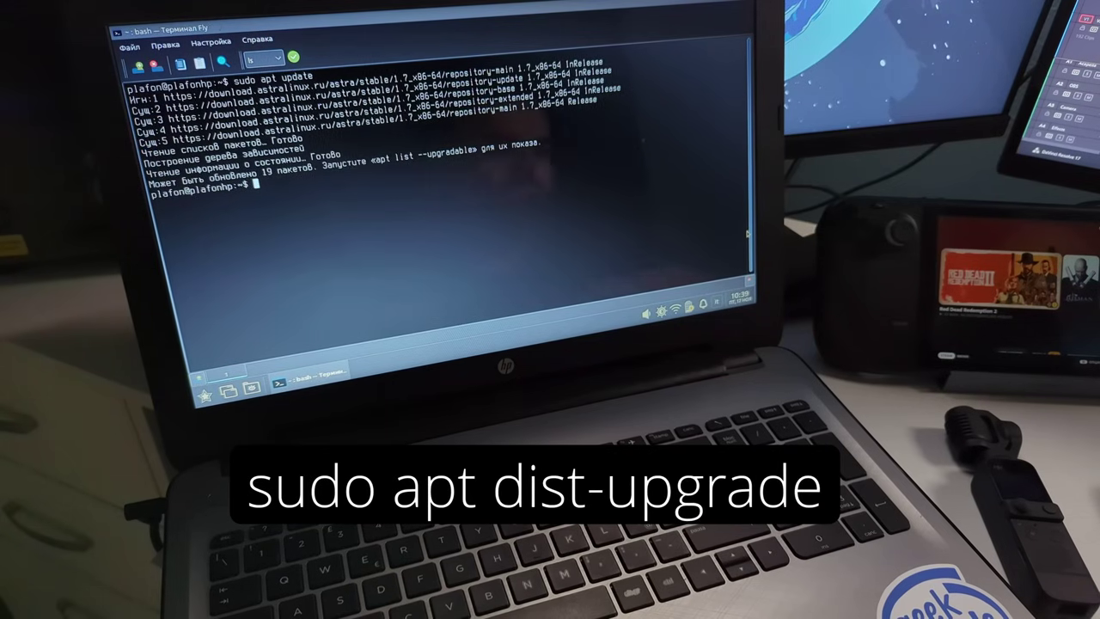
Upgrade all installed packages with sudo apt dist-upgrade, answering y to the confirmation
text(sudo apt)
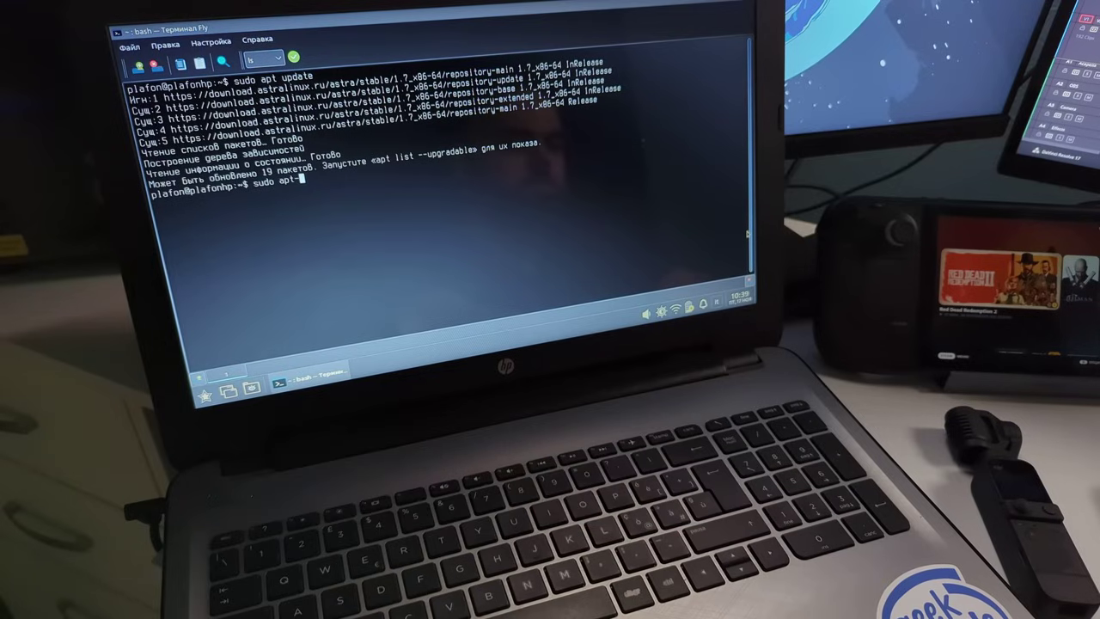
text( dist-upgrade)
key(Return)
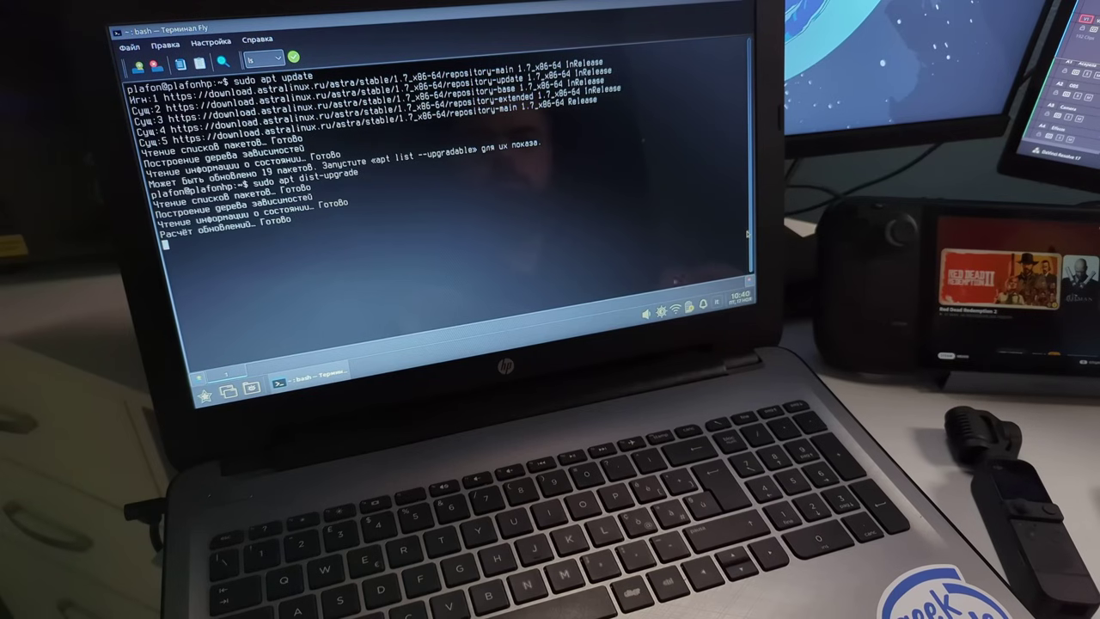
text(y)
key(Return)
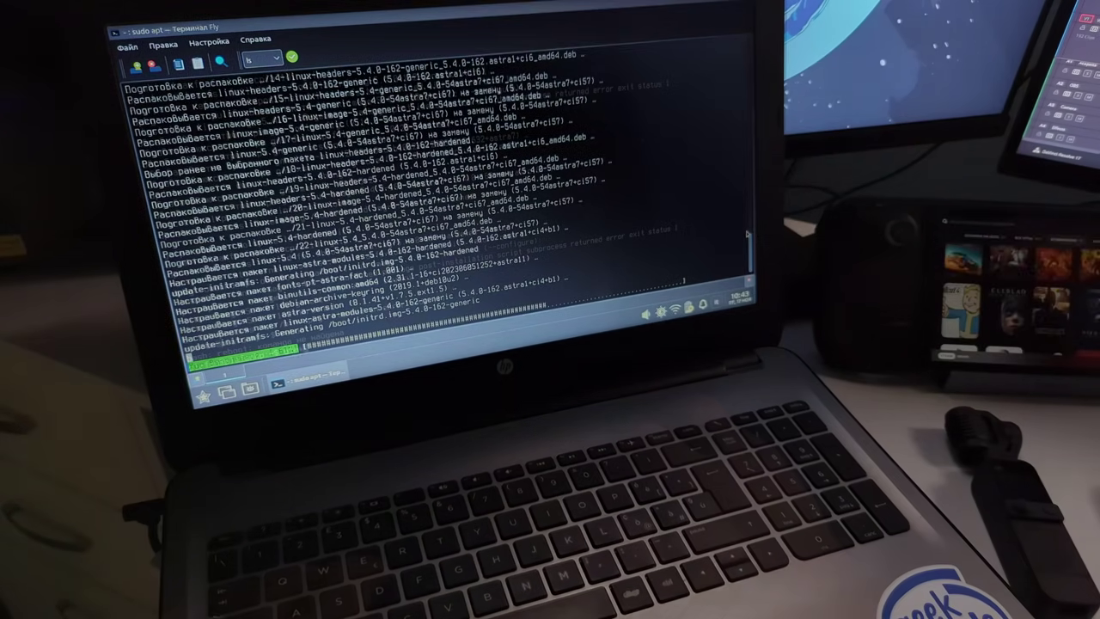
Restart the laptop with systemctl reboot and start AstraLinux from the GRUB boot menu
text(syst)
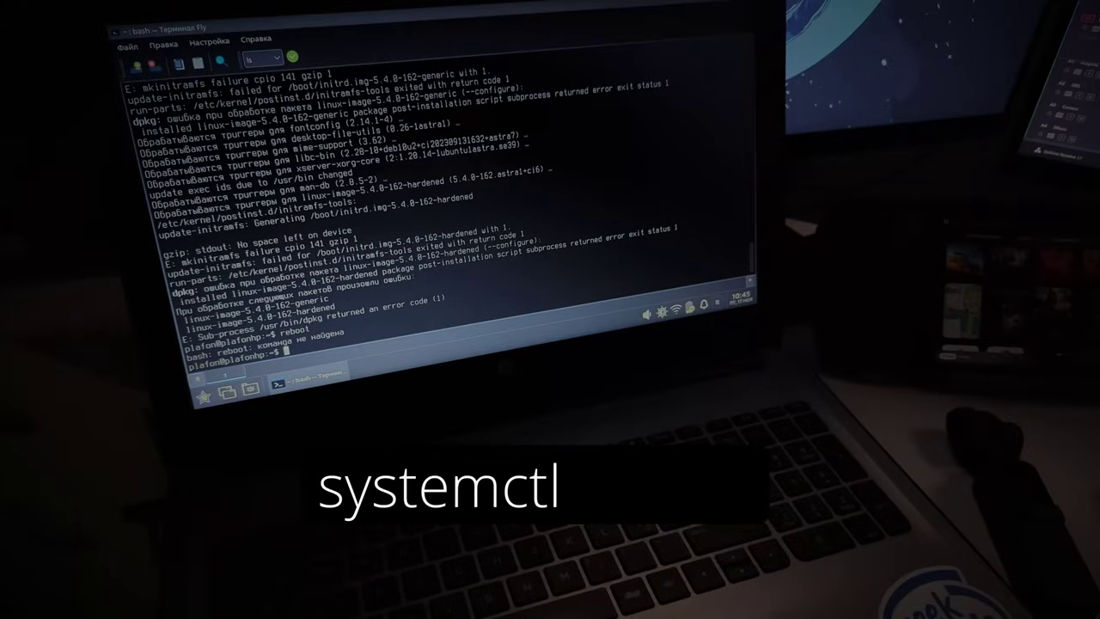
text(emctl)
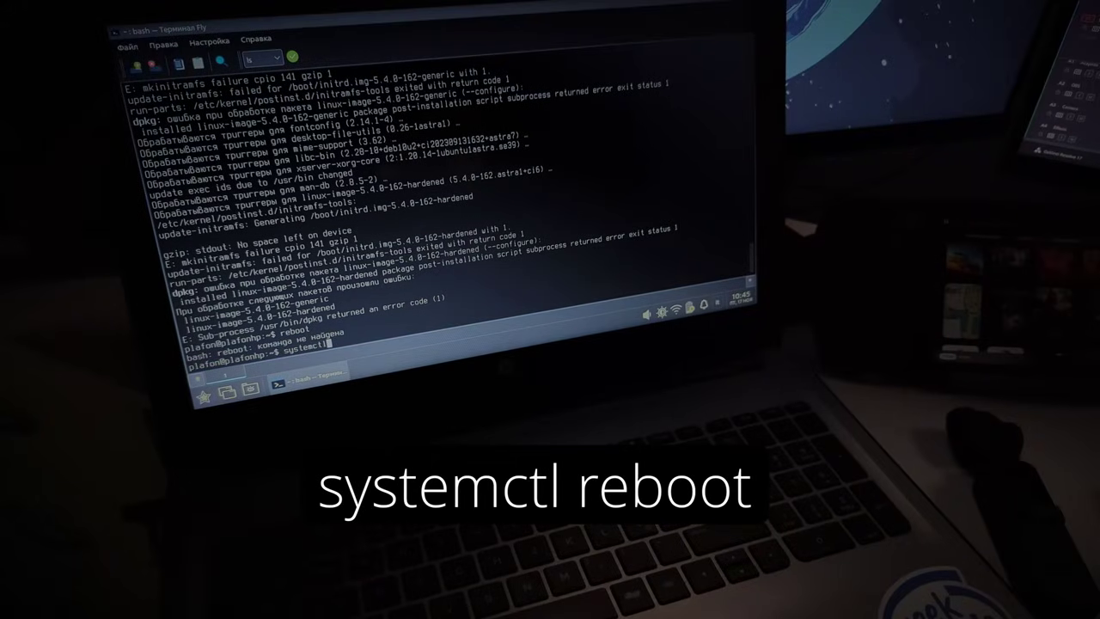
text( reboot)
key(Return)
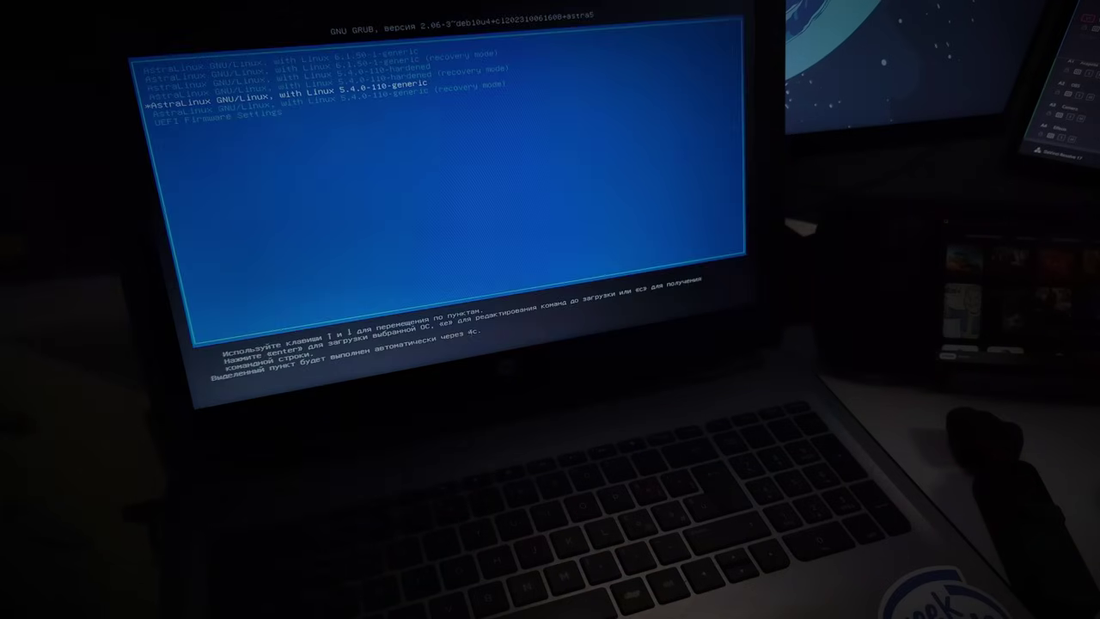
key(Return)
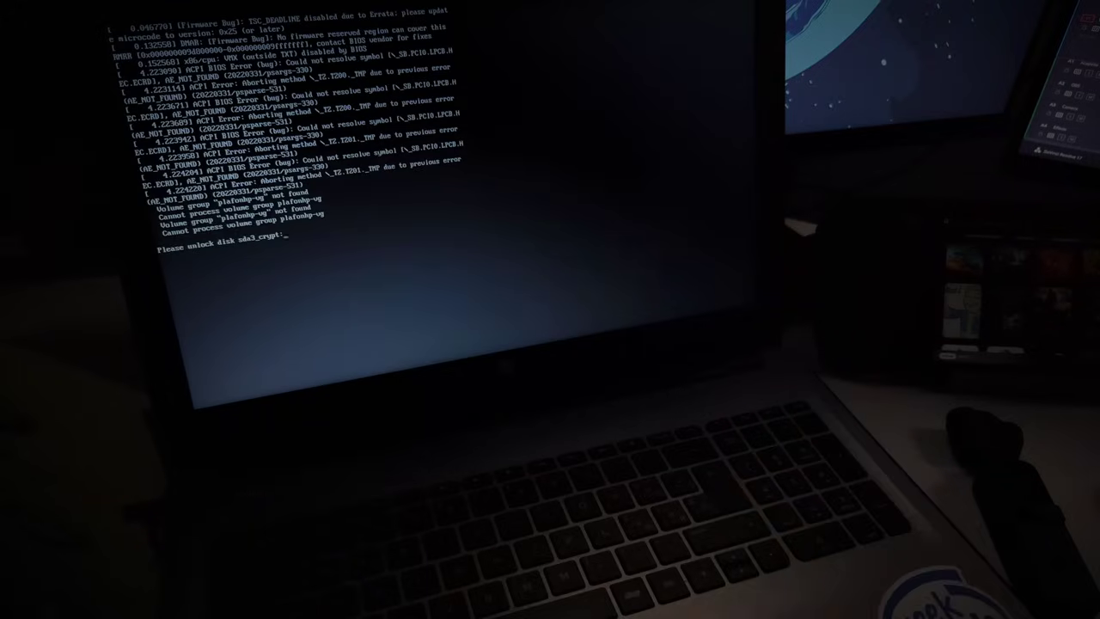
Unlock the encrypted disk sda3_crypt with its passphrase and log in with the account password
text(*********)
key(Return)
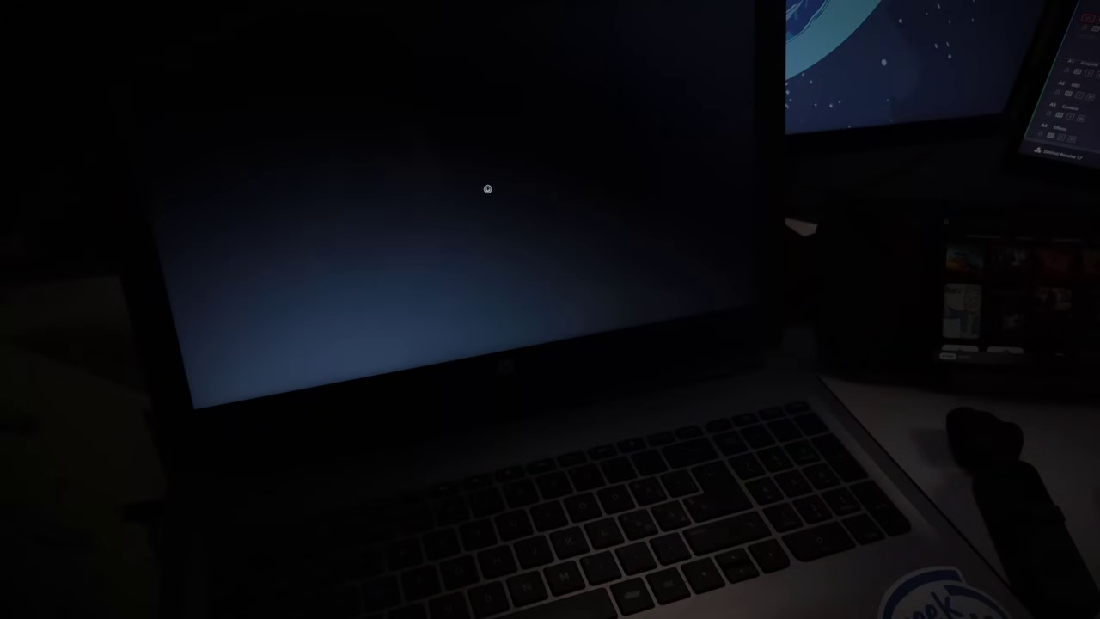
text(**)
key(Return)
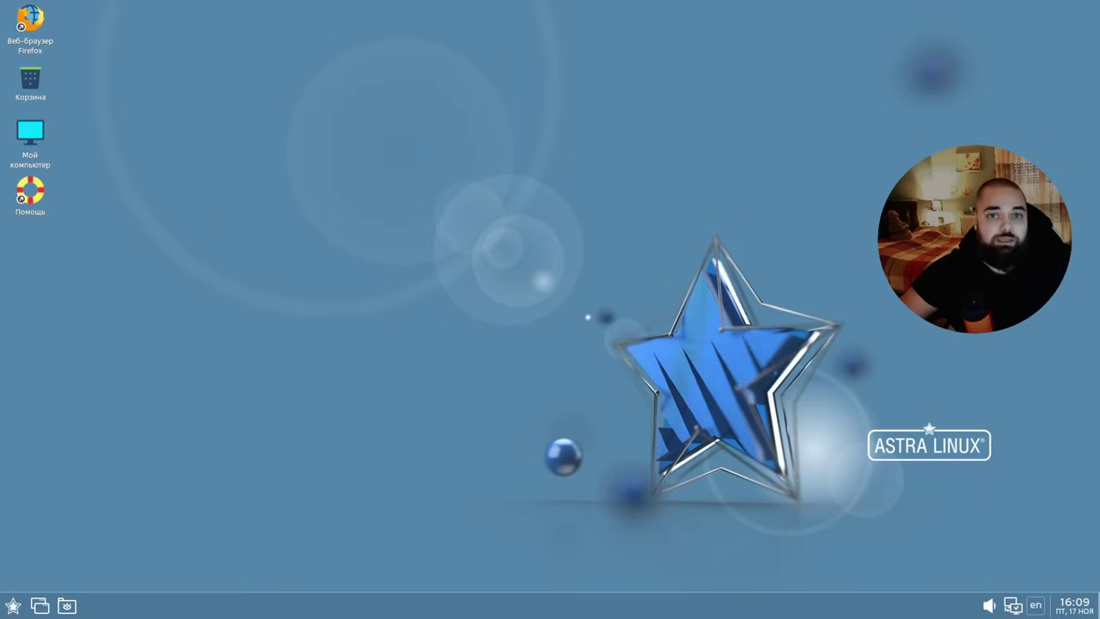
Look through the preinstalled programs in the Офис, Сеть and Графика application categories
click(13, 606)
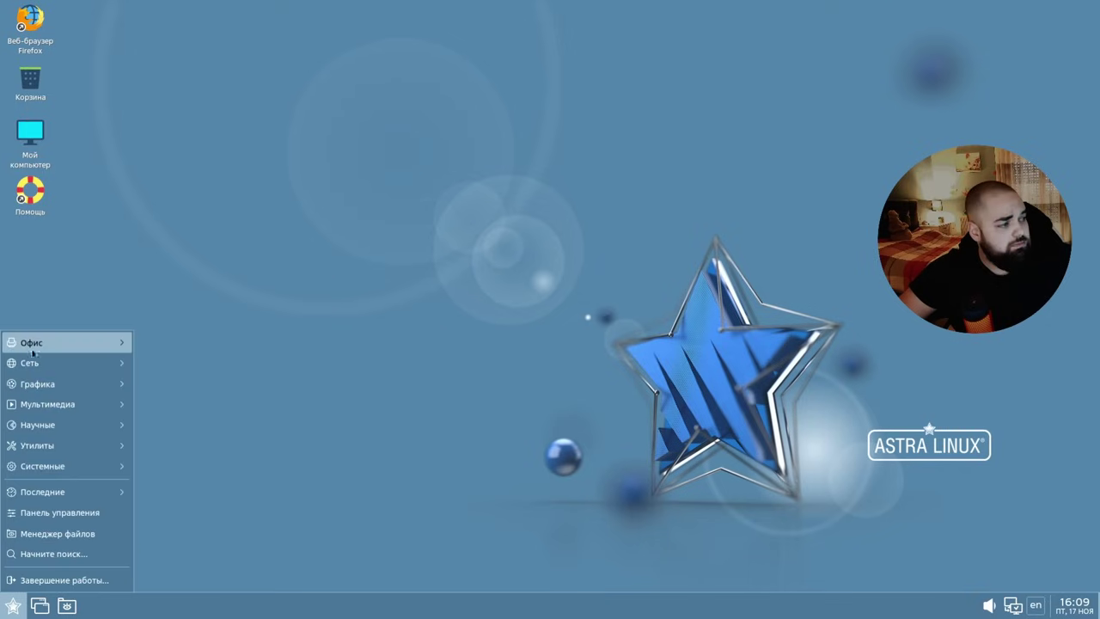
mouse_move(39, 351)
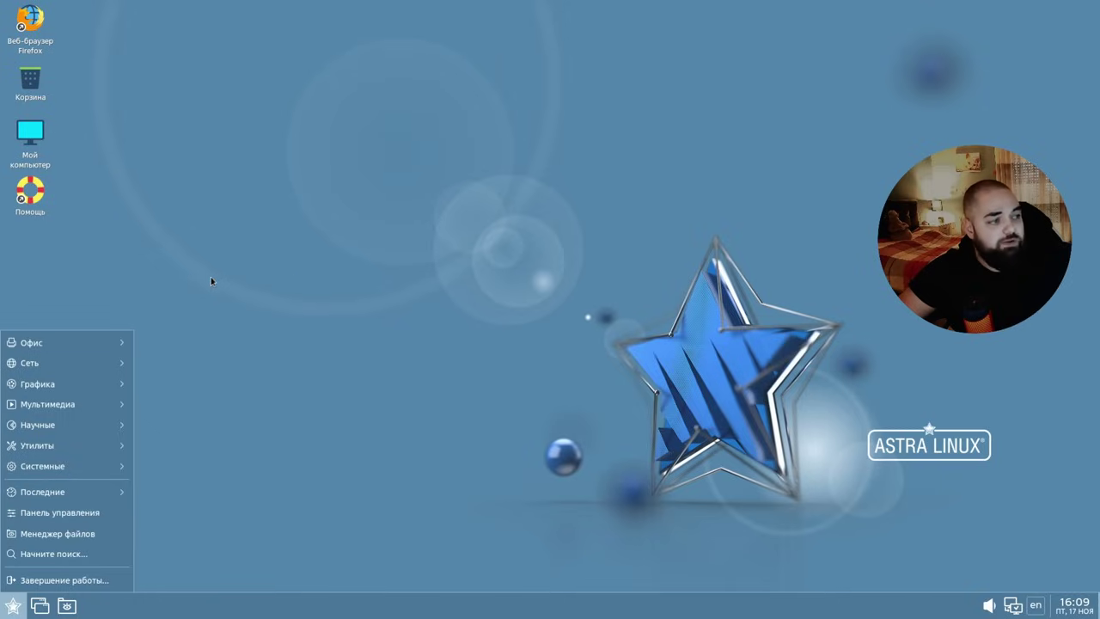
mouse_move(99, 342)
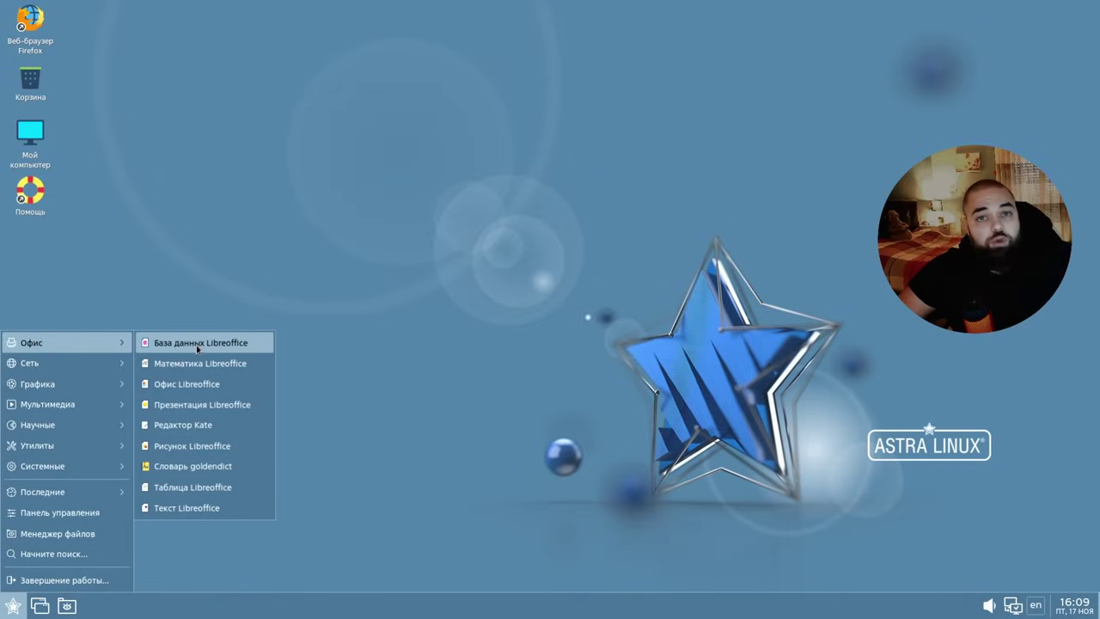
click(222, 513)
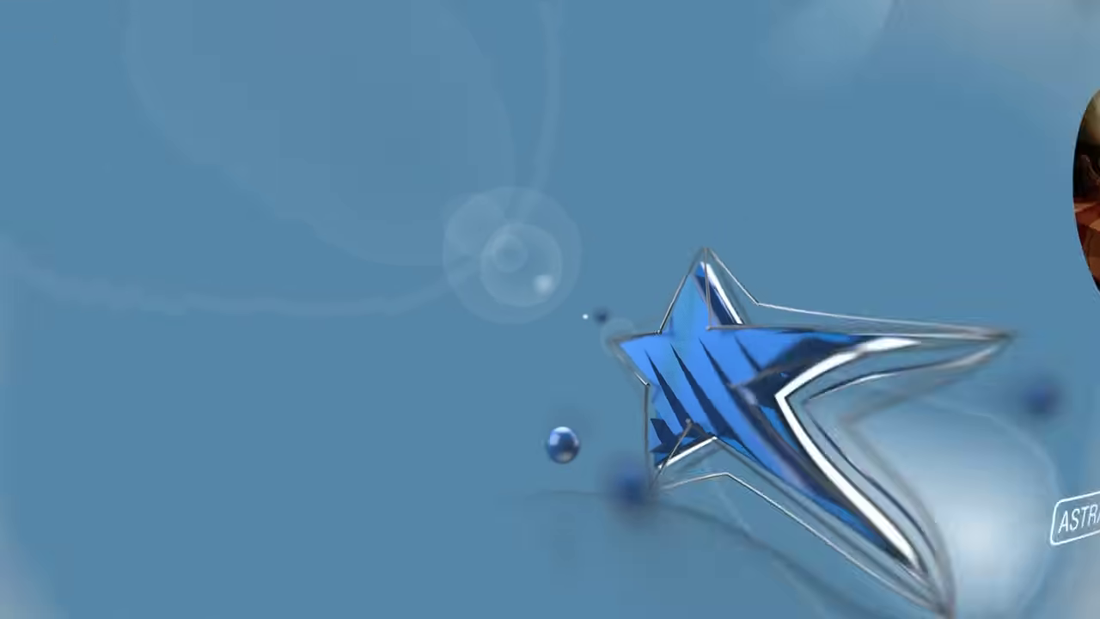
mouse_move(44, 368)
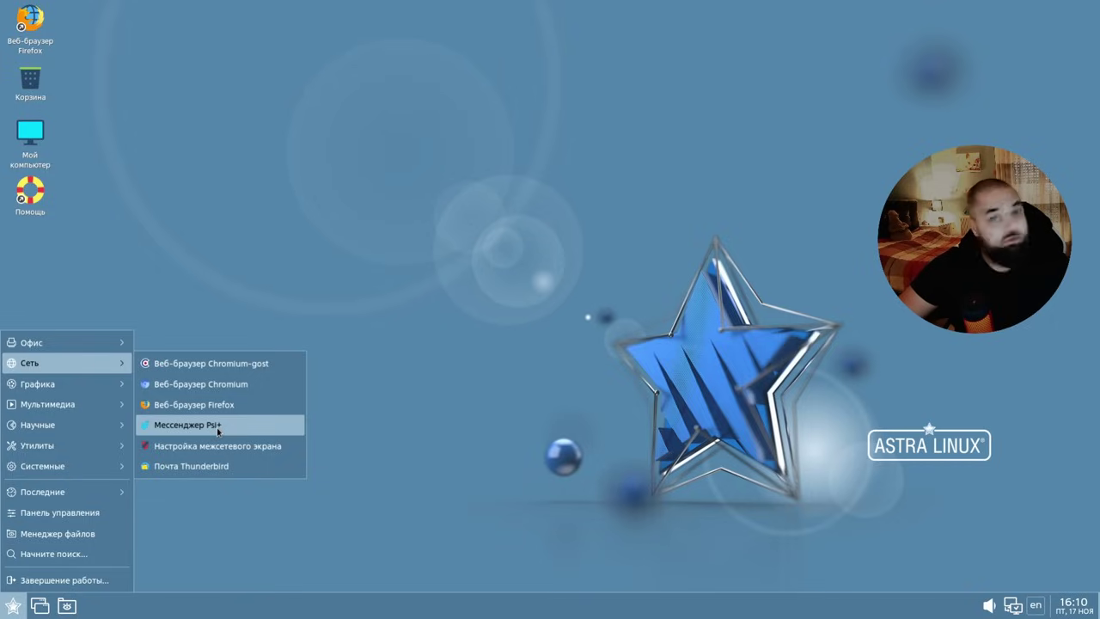
mouse_move(50, 387)
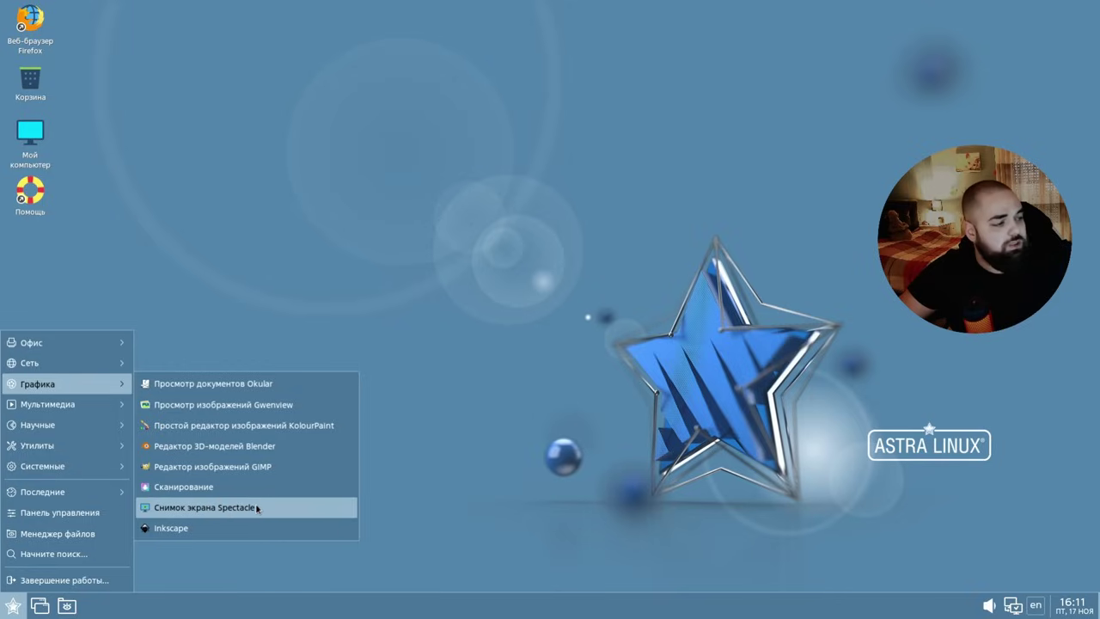
Launch the Blender 3D editor, open its User Preferences and move that window to the middle of the workspace
click(236, 447)
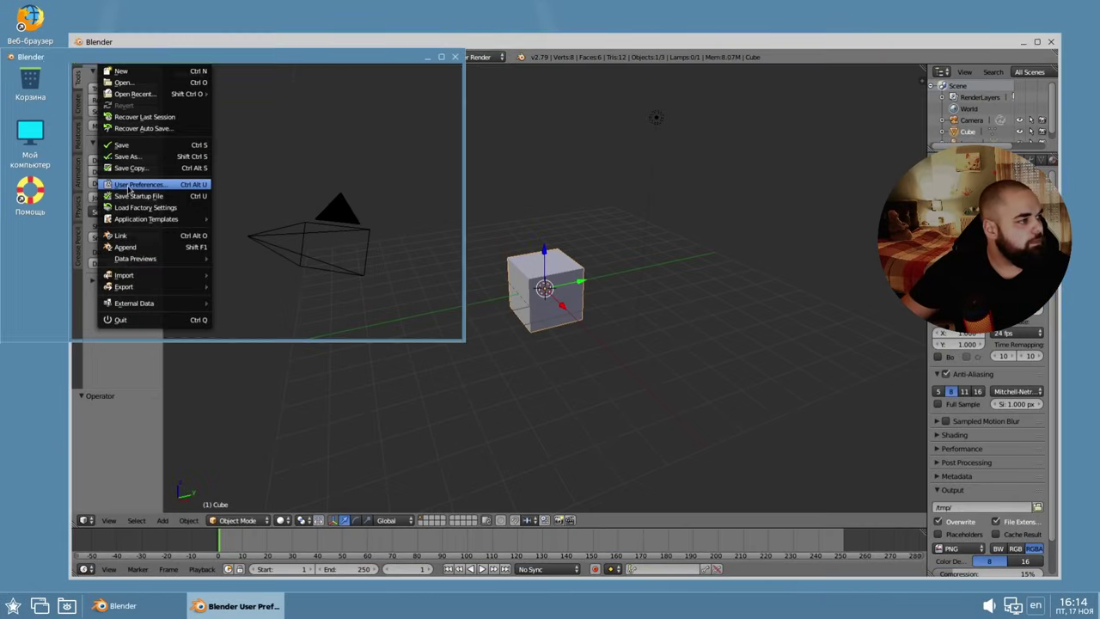
click(130, 186)
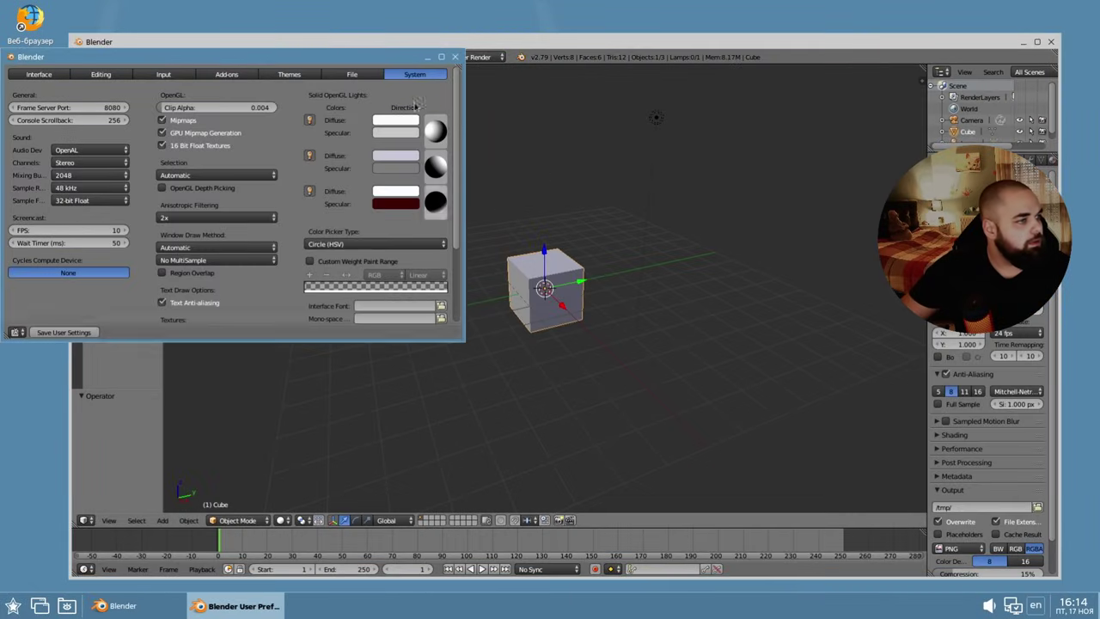
drag(334, 55, 698, 169)
Look through the File, Interface, Editing and Input preferences, and quit Blender
click(784, 176)
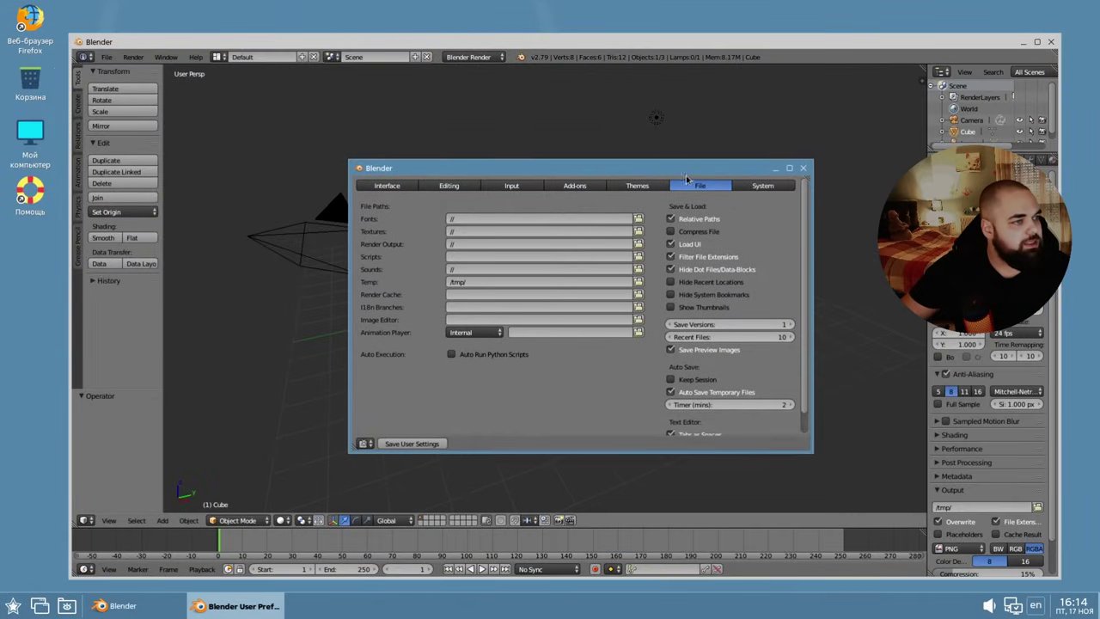
click(400, 186)
click(443, 186)
click(516, 186)
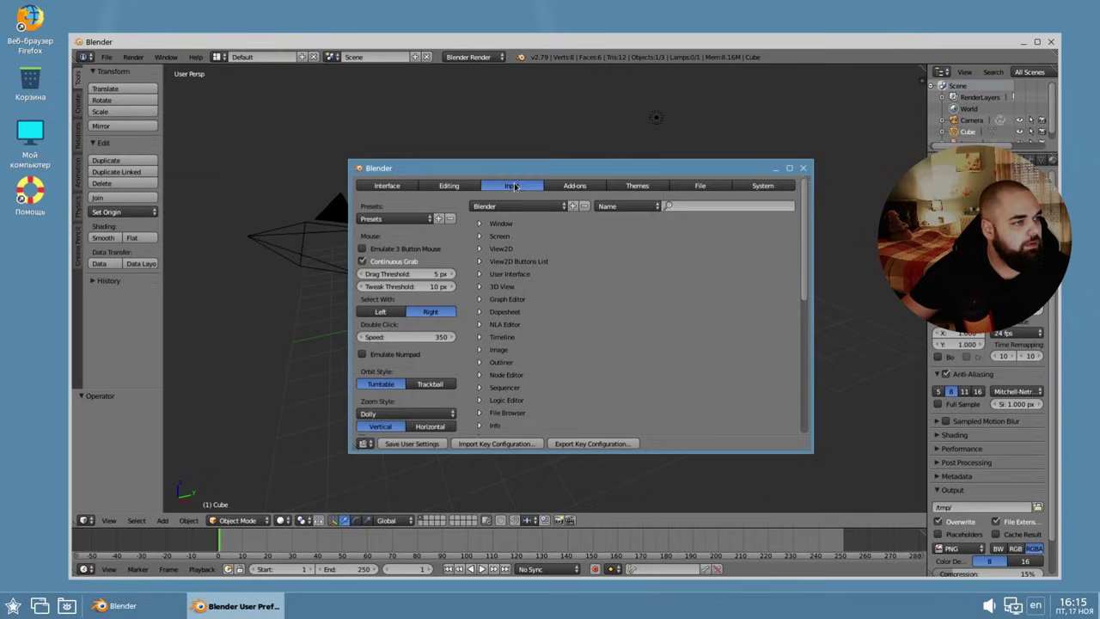
click(803, 168)
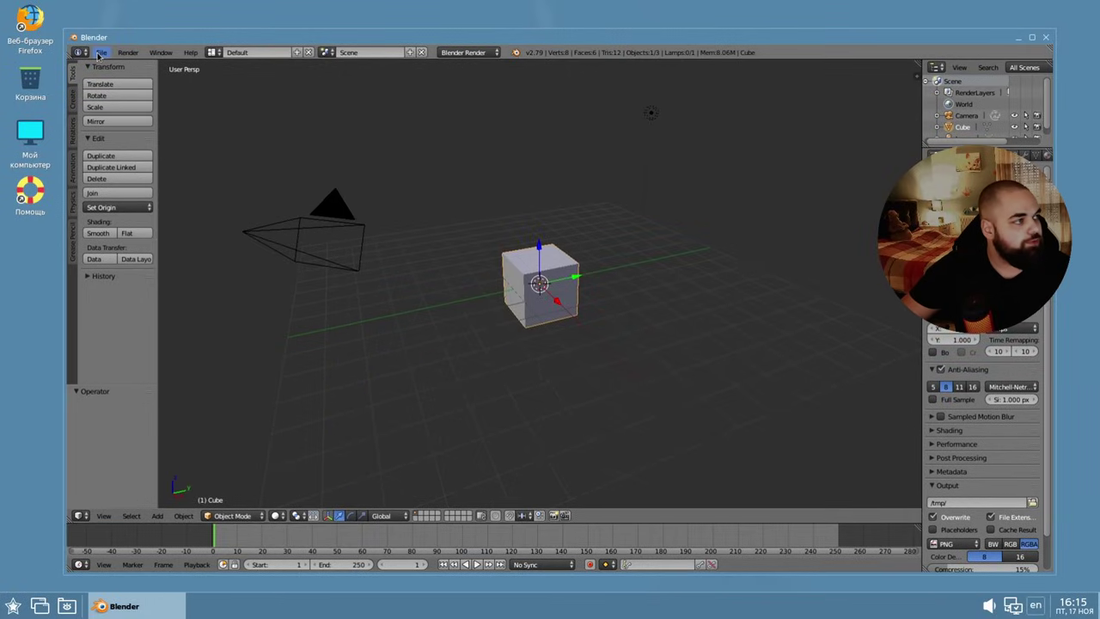
click(99, 53)
click(136, 316)
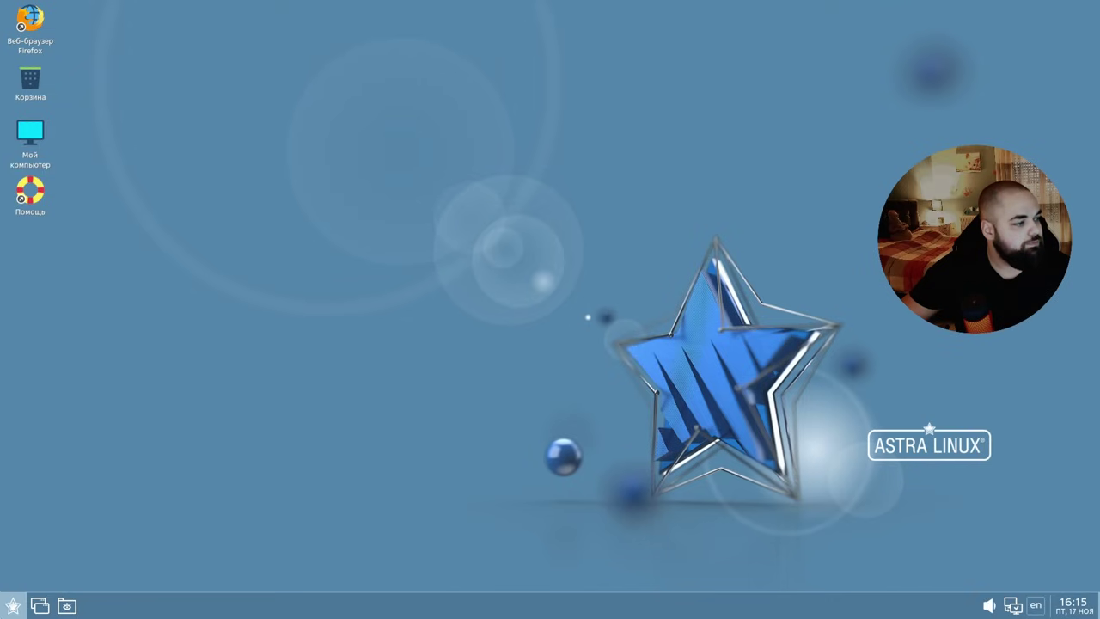
Launch the GIMP image editor from the Графика category and maximize its window
click(12, 606)
mouse_move(114, 385)
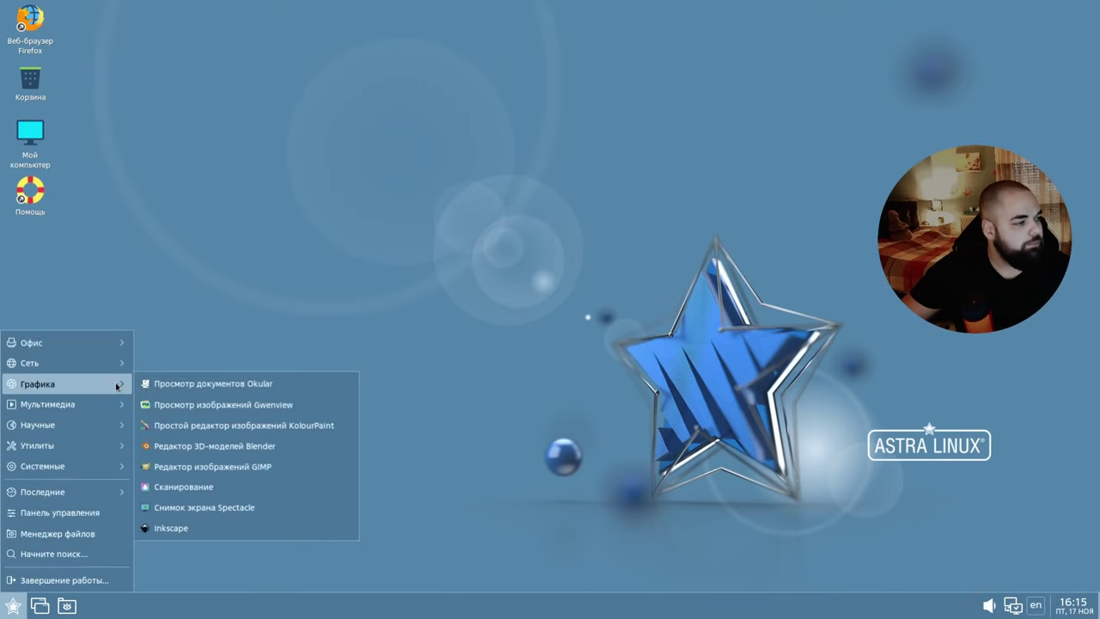
click(203, 467)
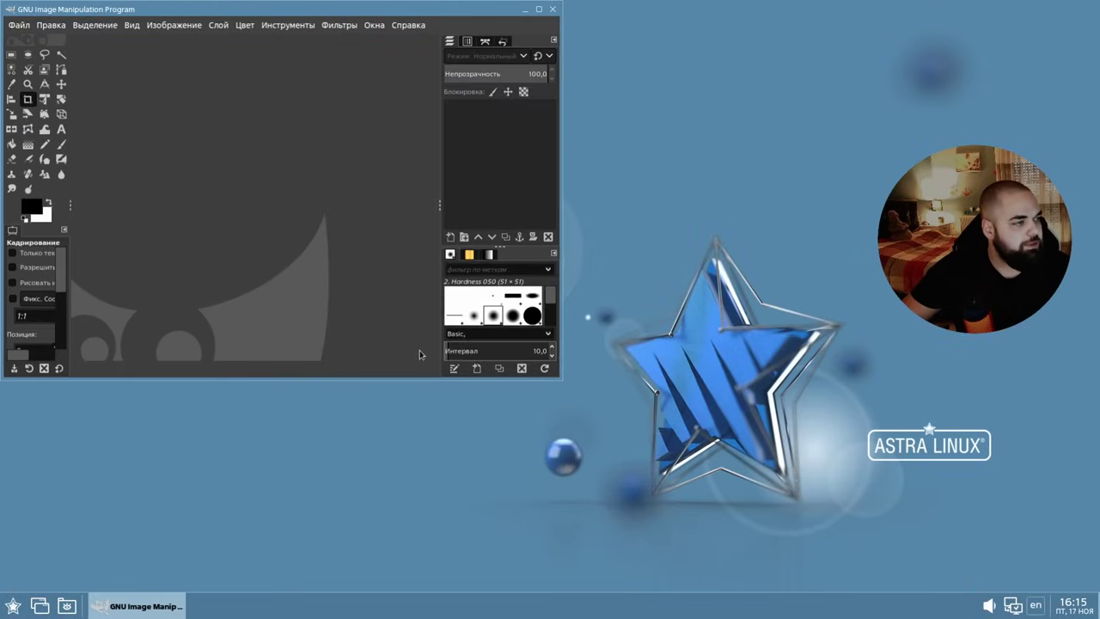
double_click(453, 10)
Open GIMP's Flathub page from a "gimp flathub" web search in the browser and find the latest version's change notes
key(super)
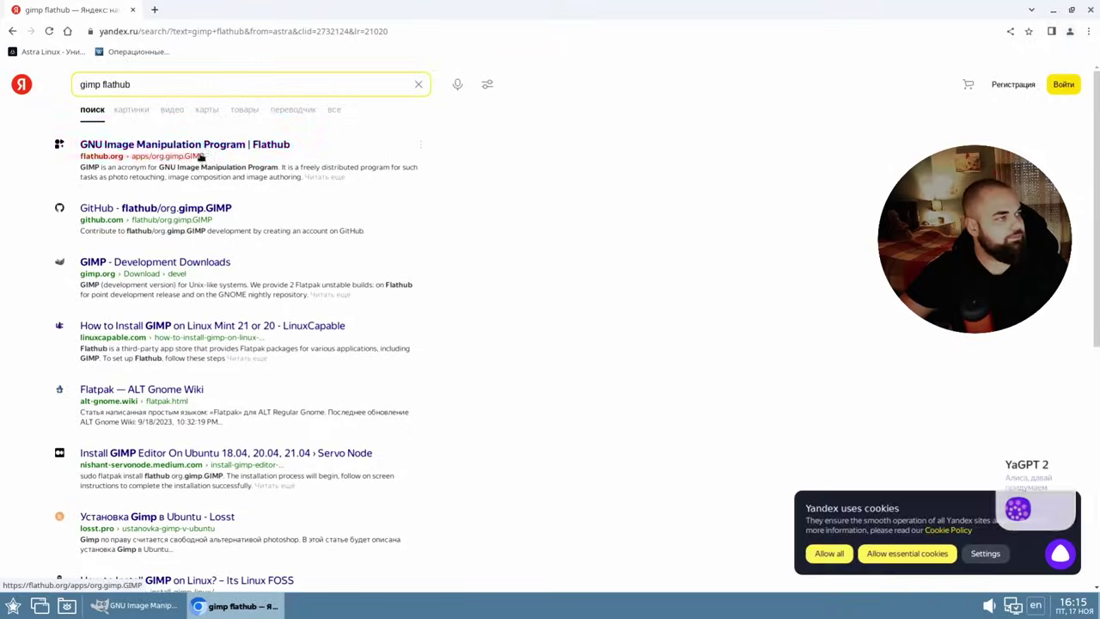
click(172, 143)
scroll(656, 342, down, 8)
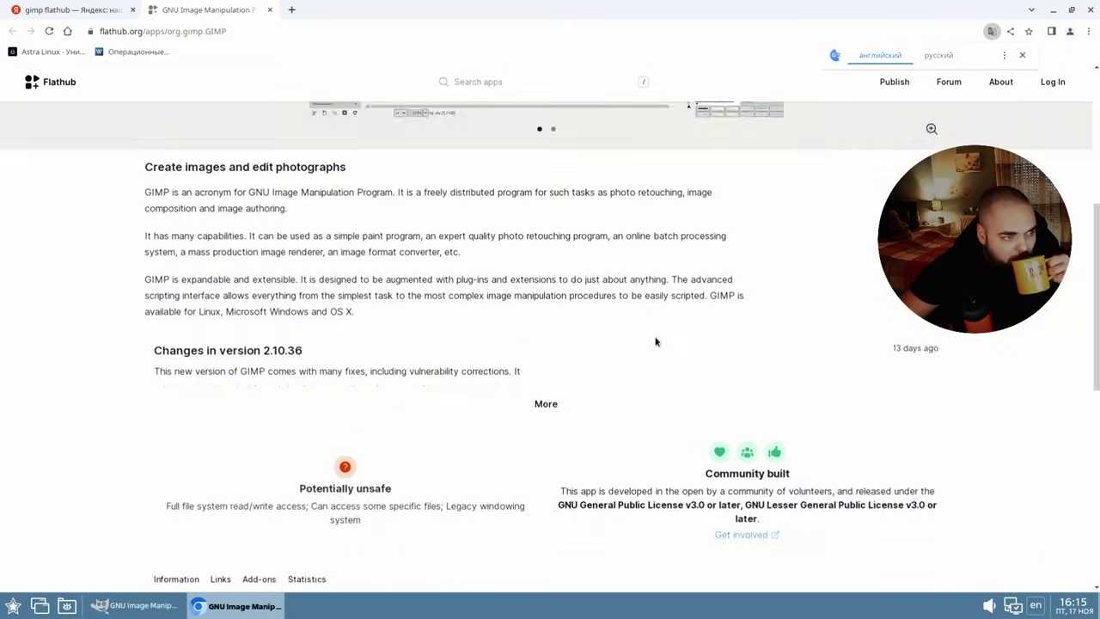
scroll(656, 341, up, 2)
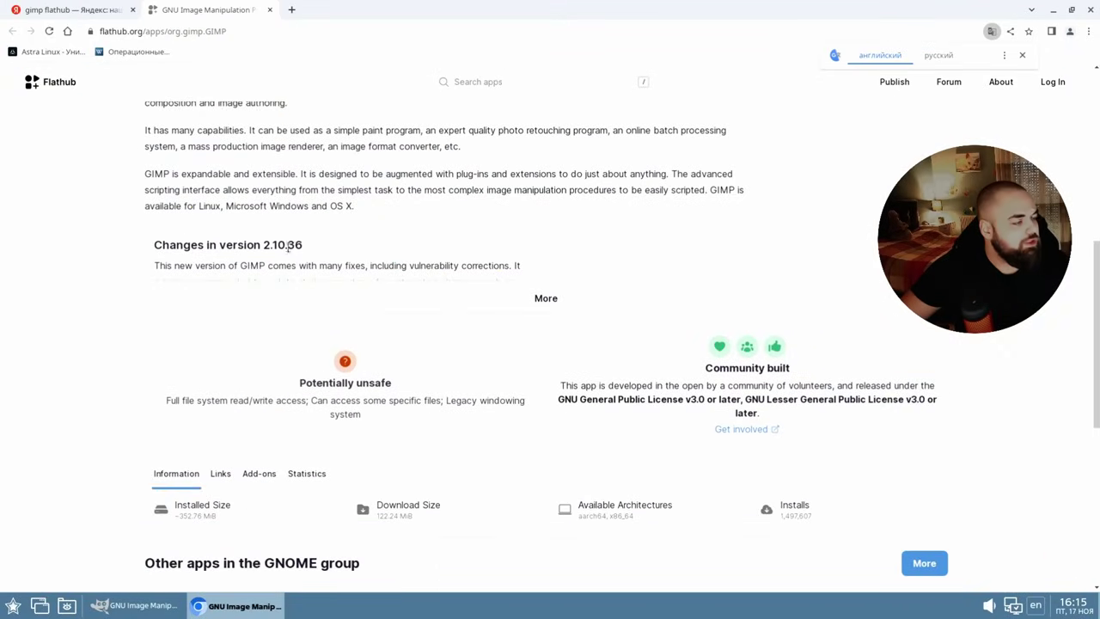
Switch back to GIMP and open its О программе dialog to check the installed version
click(171, 607)
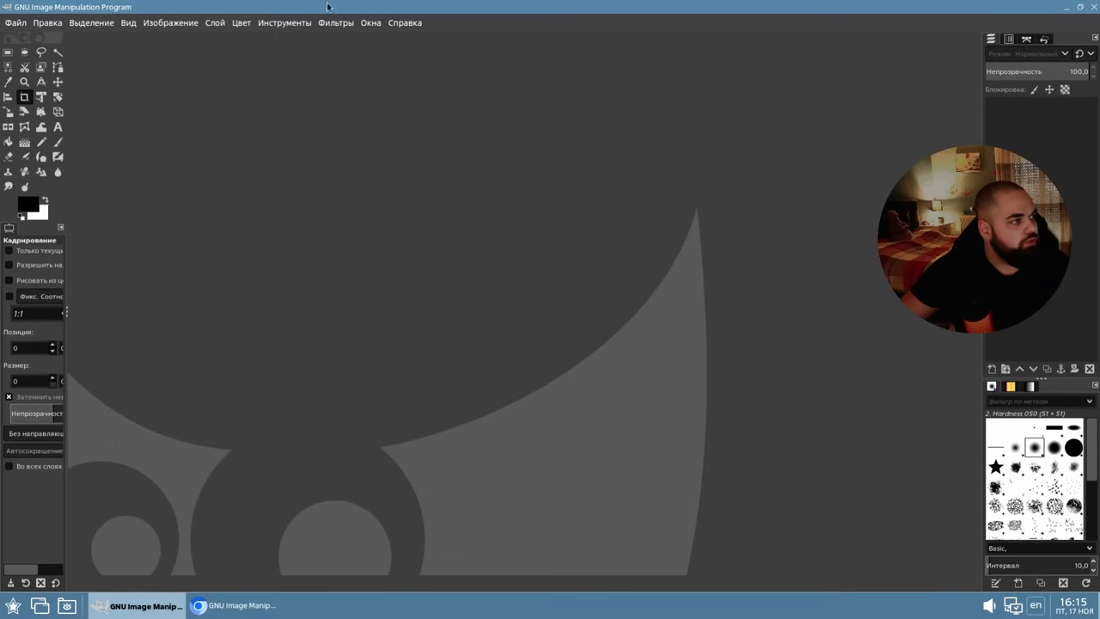
click(408, 24)
mouse_move(450, 169)
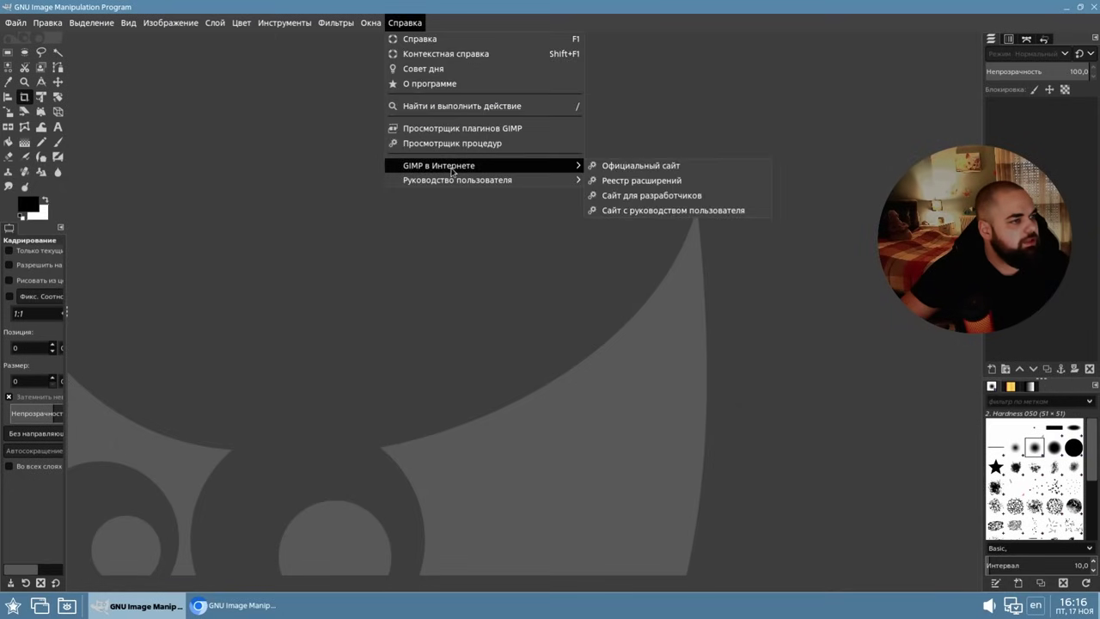
click(508, 85)
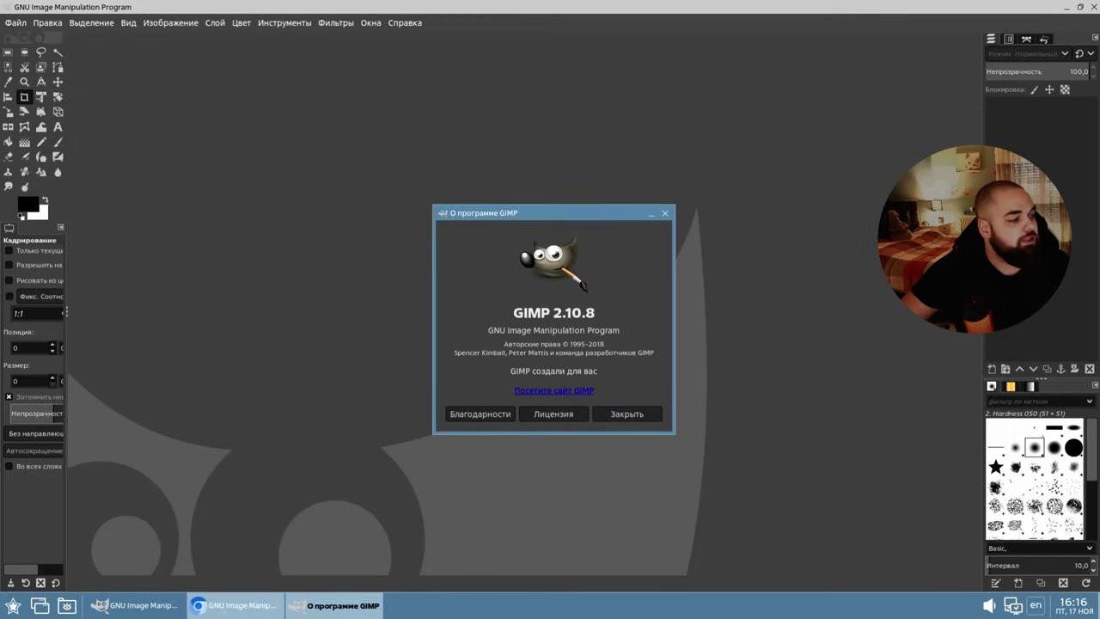
Compare the version on the Flathub page with the one in GIMP's О программе dialog
click(138, 605)
click(209, 613)
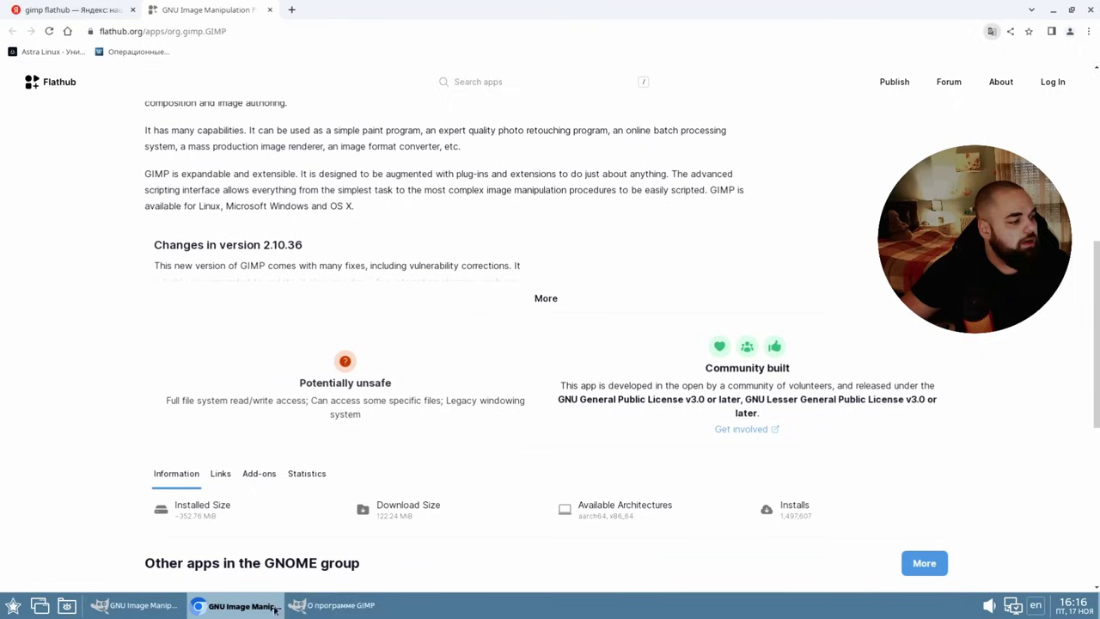
click(334, 607)
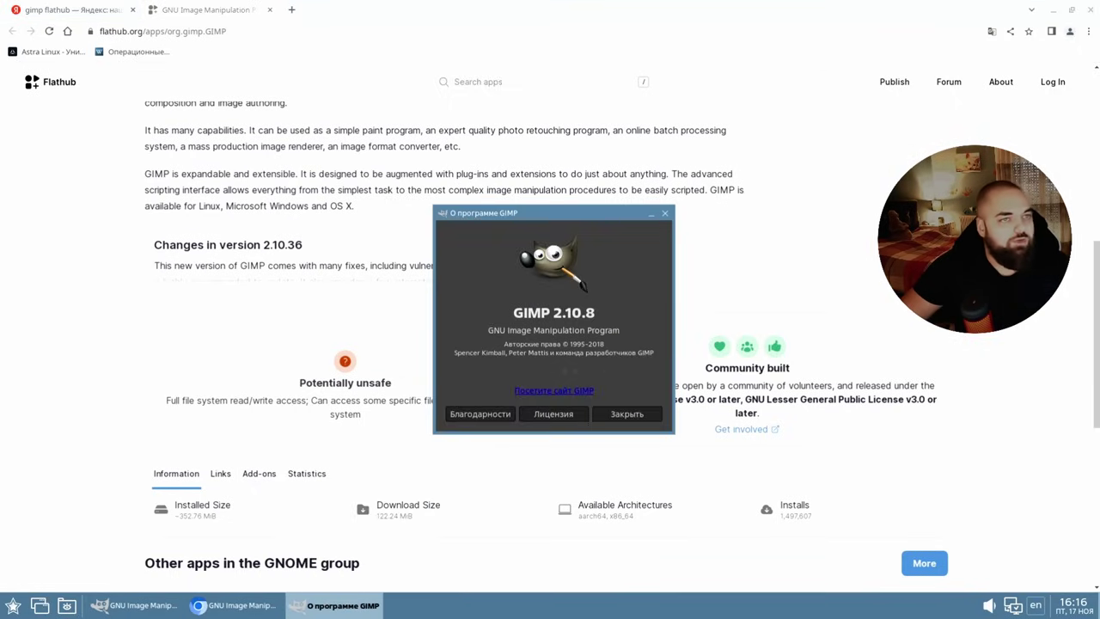
Close the О программе GIMP dialog and quit GIMP
click(665, 213)
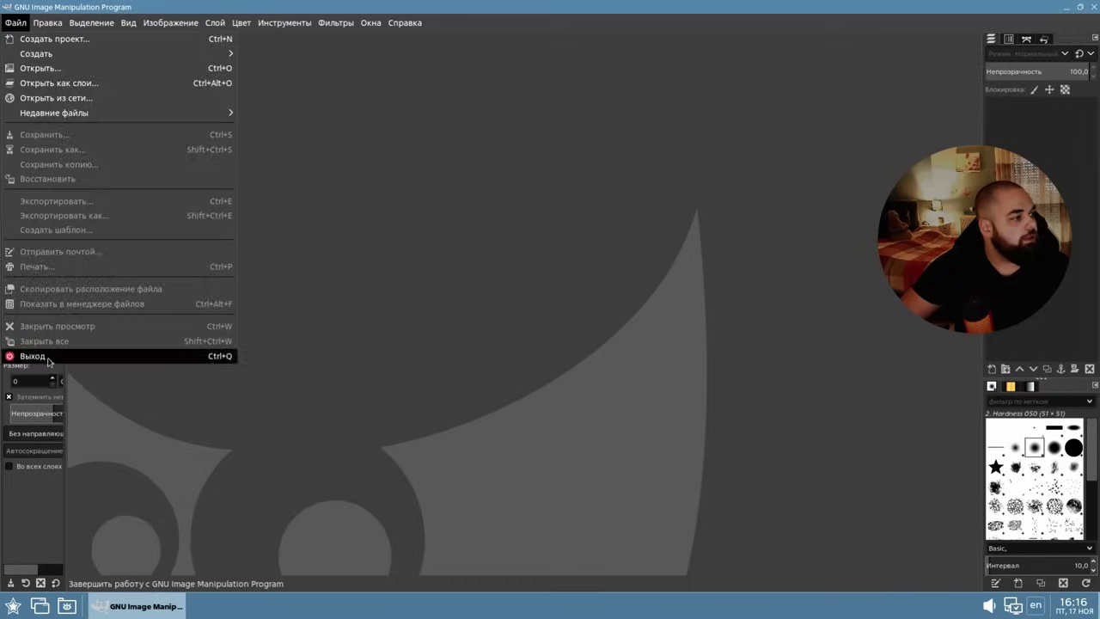
click(20, 363)
Launch the Spectacle screenshot tool from the Графика category, look over its capture options and close it
click(13, 606)
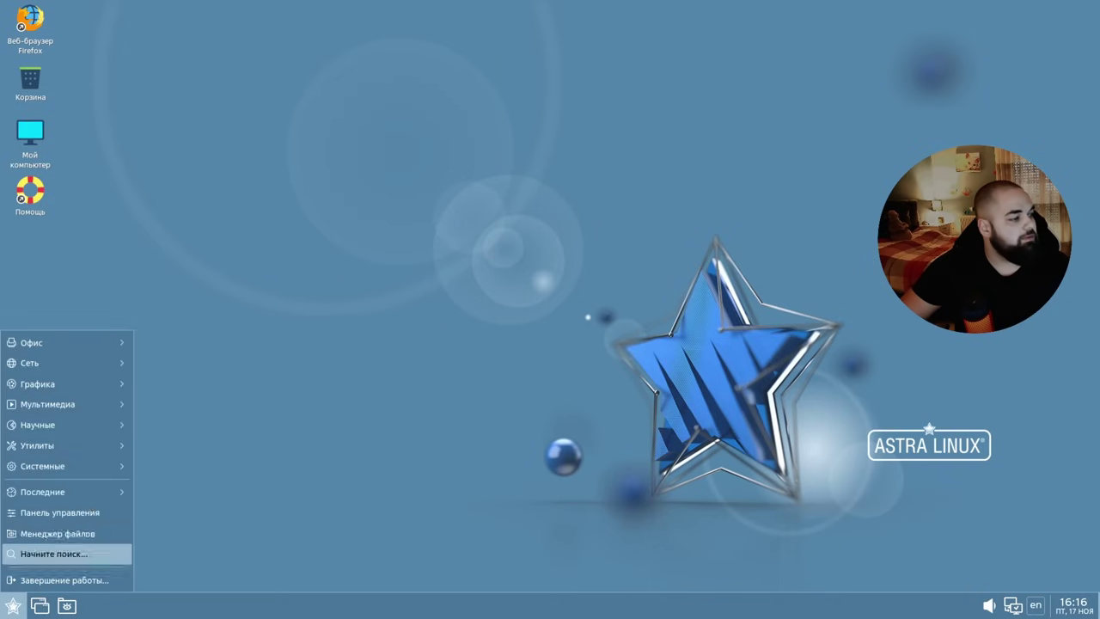
click(93, 388)
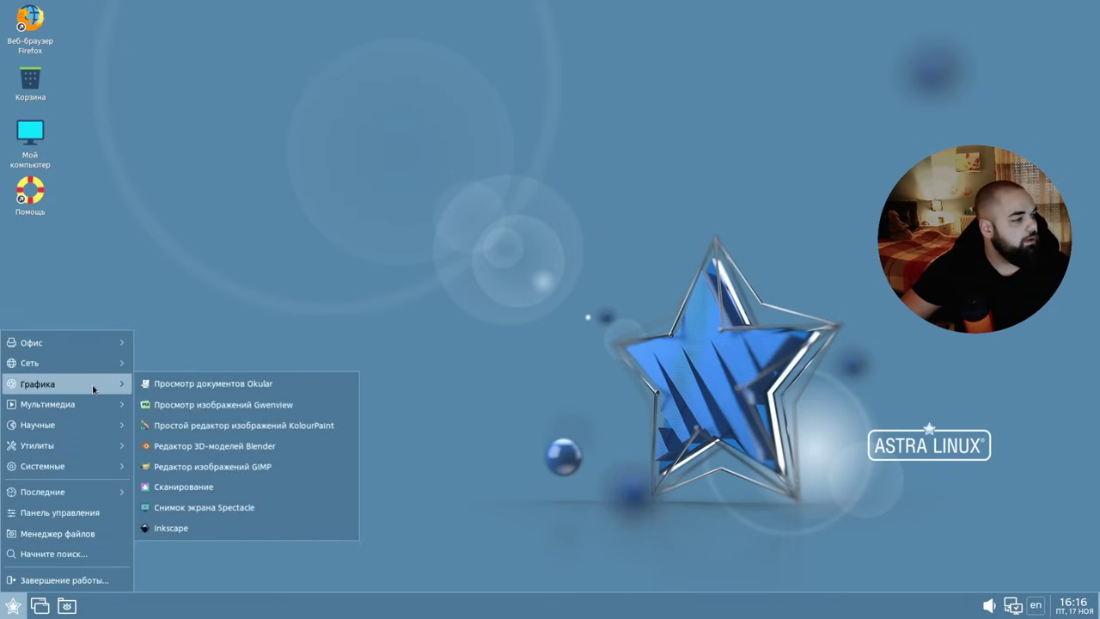
click(198, 510)
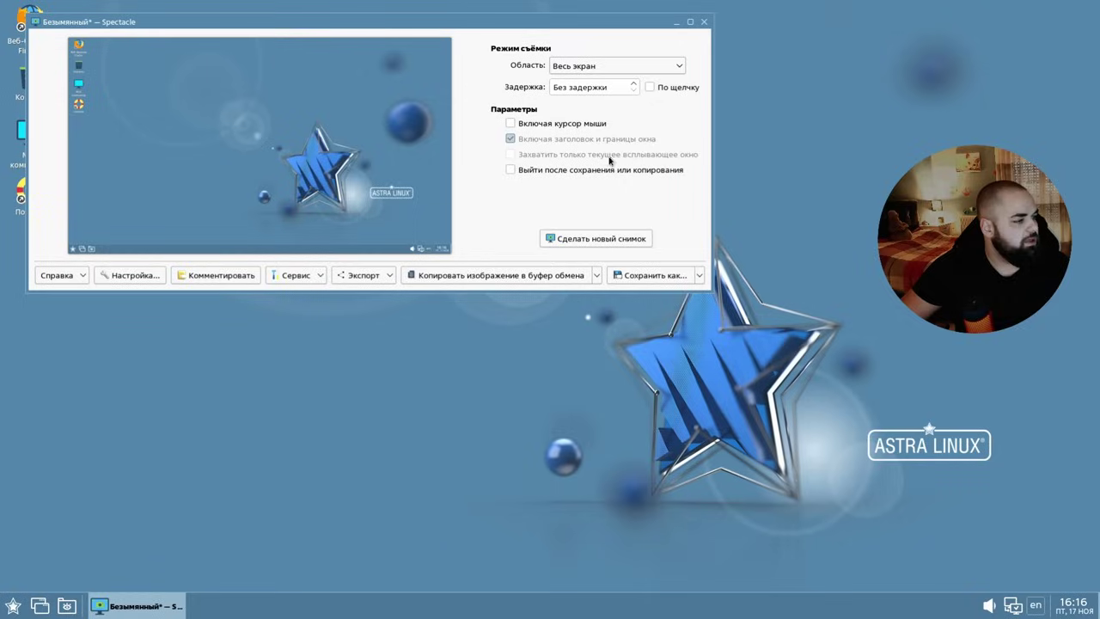
drag(462, 12, 633, 197)
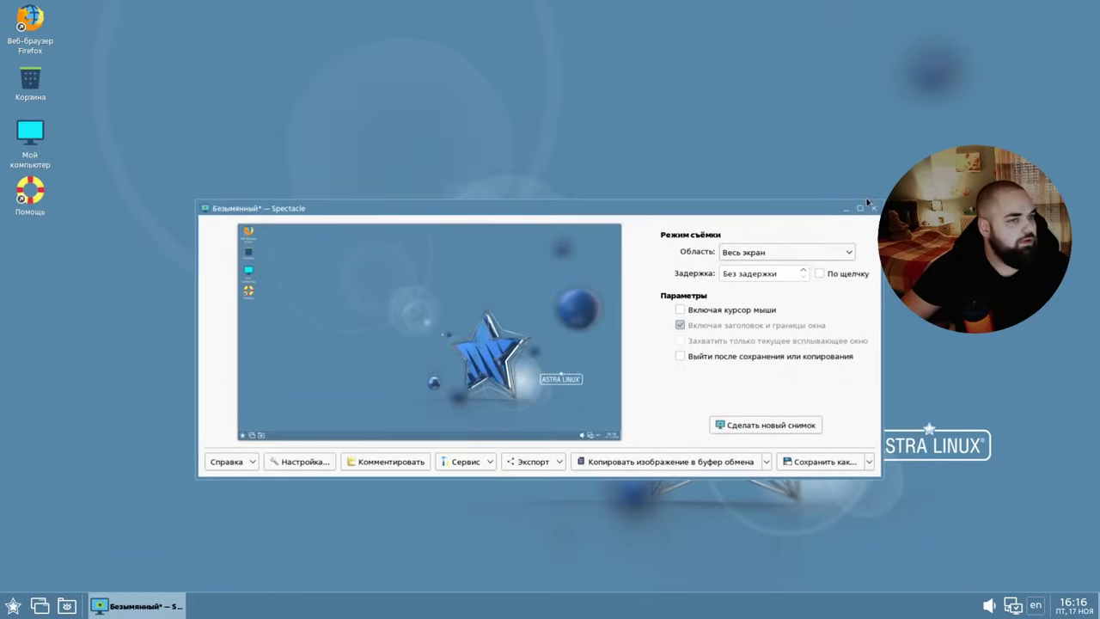
click(873, 211)
Launch Inkscape from the Графика category and open its О Inkscape dialog to check the installed version
click(12, 606)
mouse_move(49, 381)
click(306, 390)
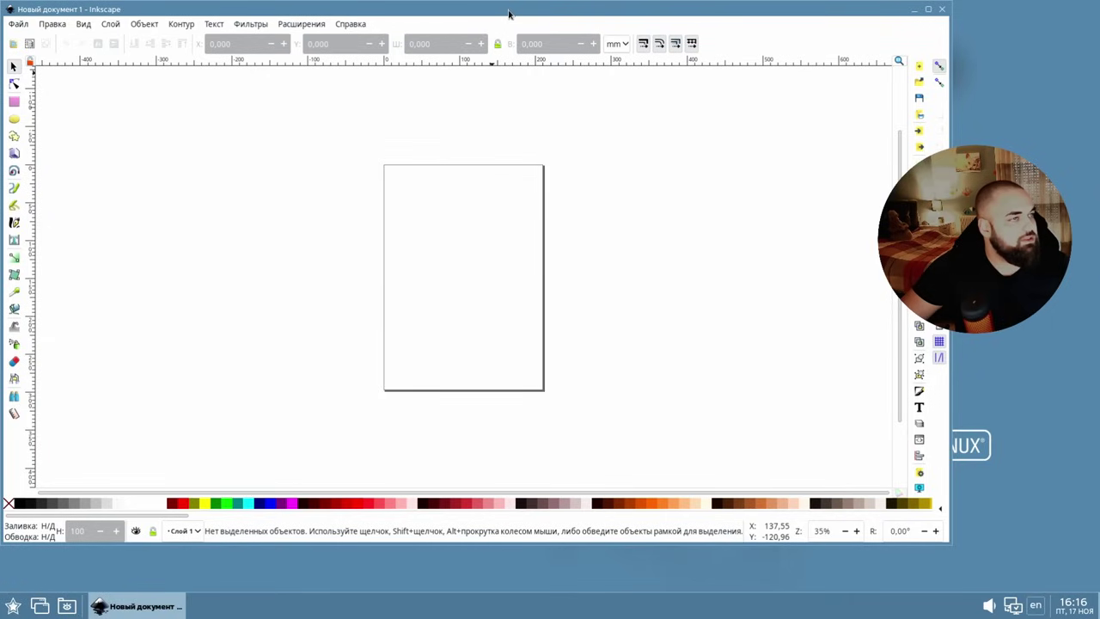
drag(508, 12, 607, 64)
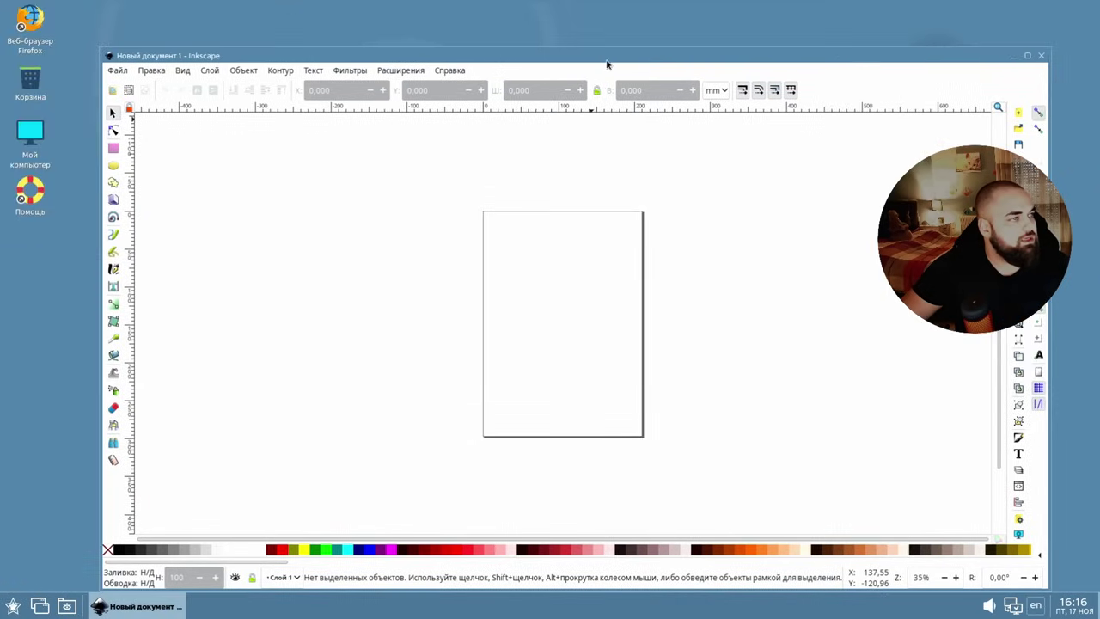
click(442, 69)
click(444, 236)
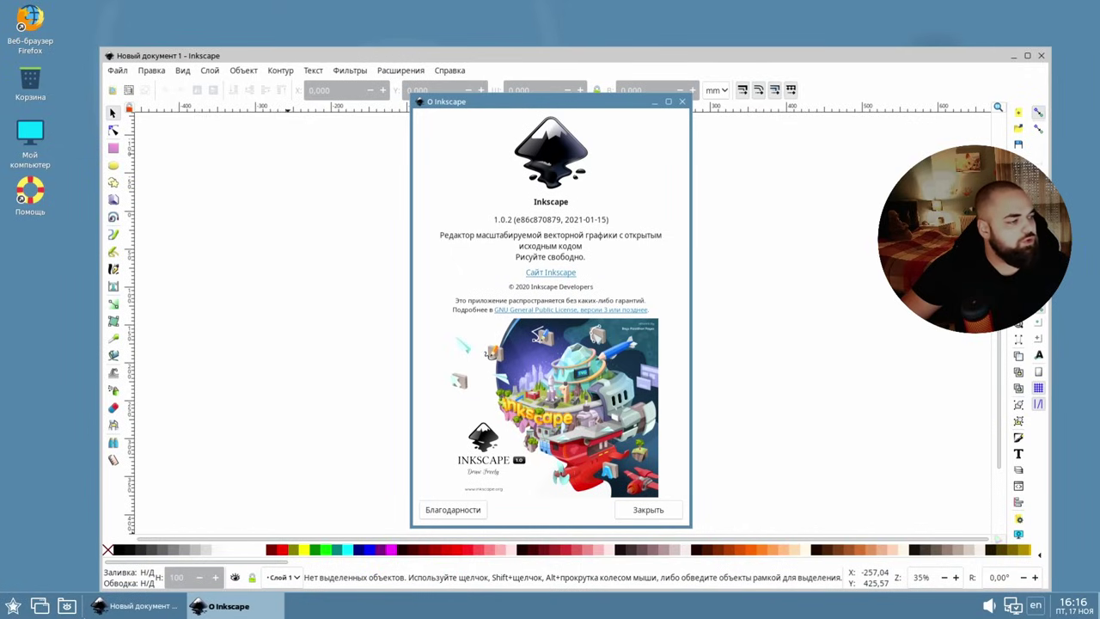
Switch to the browser and look through Inkscape's Flathub page for the latest version
click(13, 606)
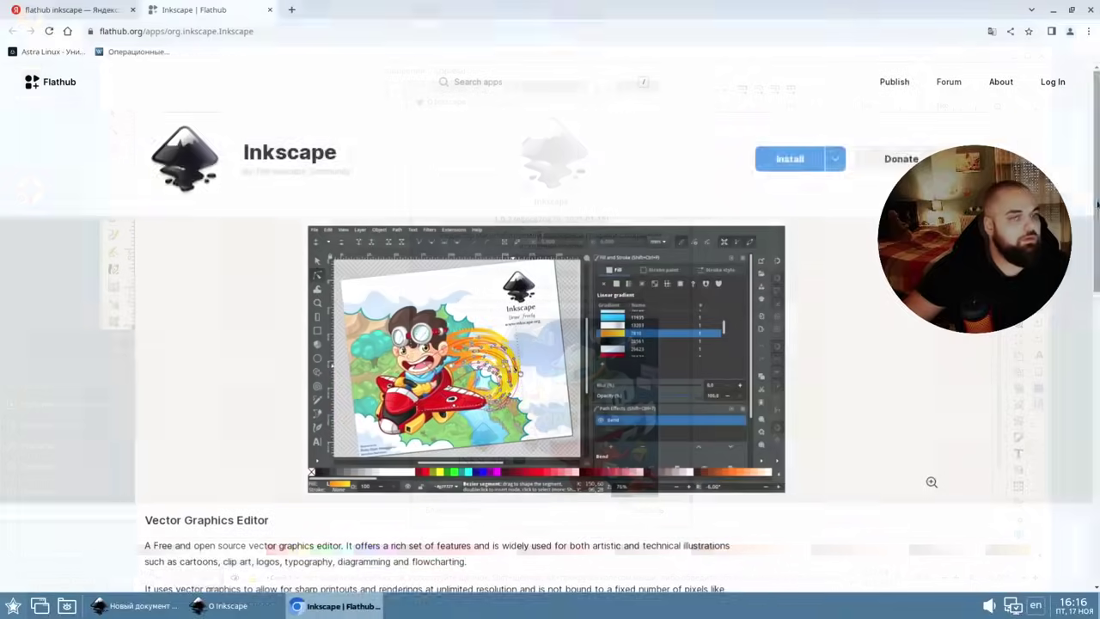
drag(1097, 204, 1085, 327)
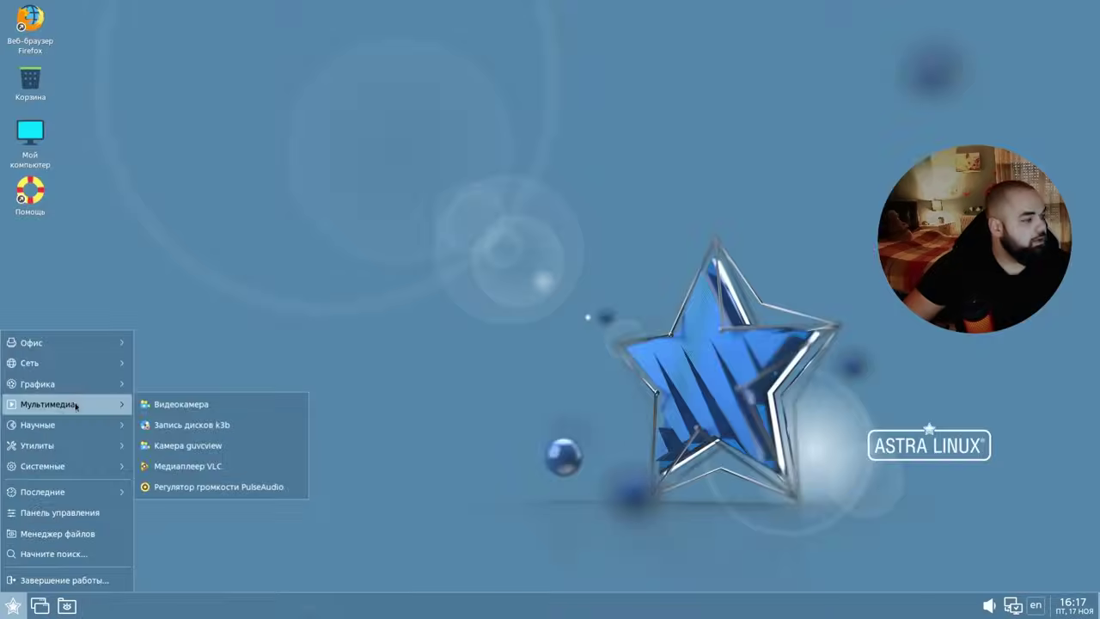
Open the VLC media player and the PulseAudio volume control from the Мультимедиа category, then close both
mouse_move(74, 384)
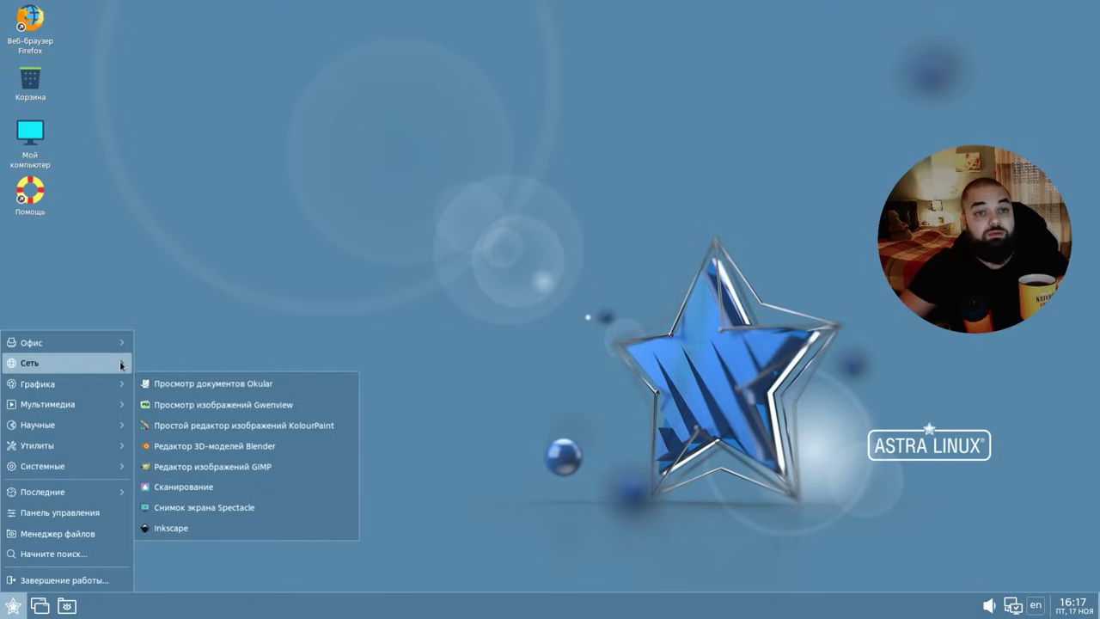
mouse_move(117, 411)
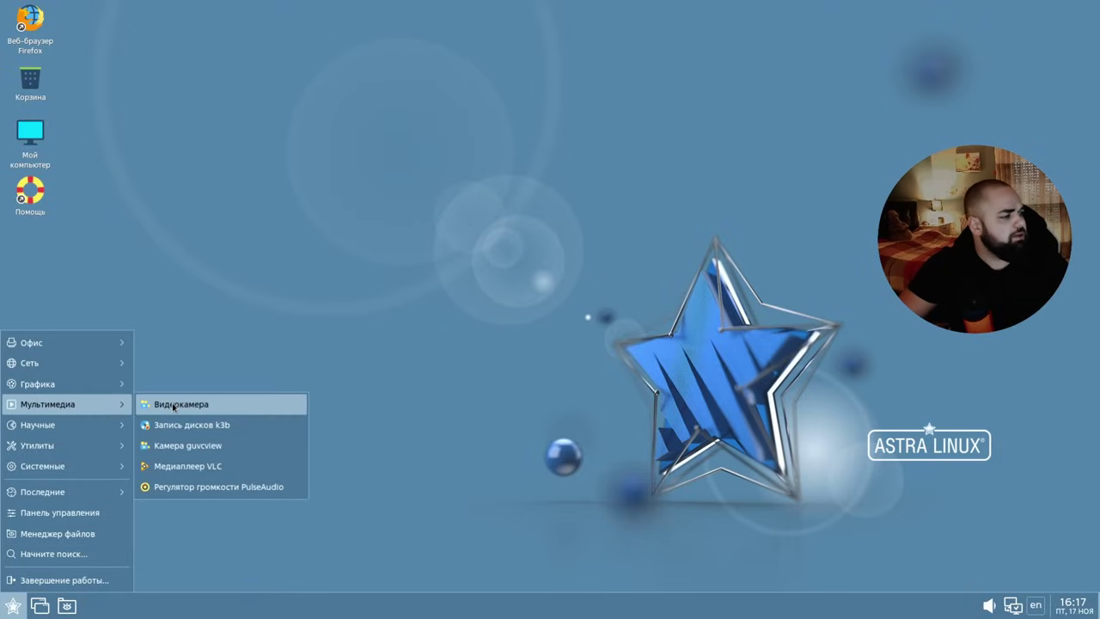
click(202, 466)
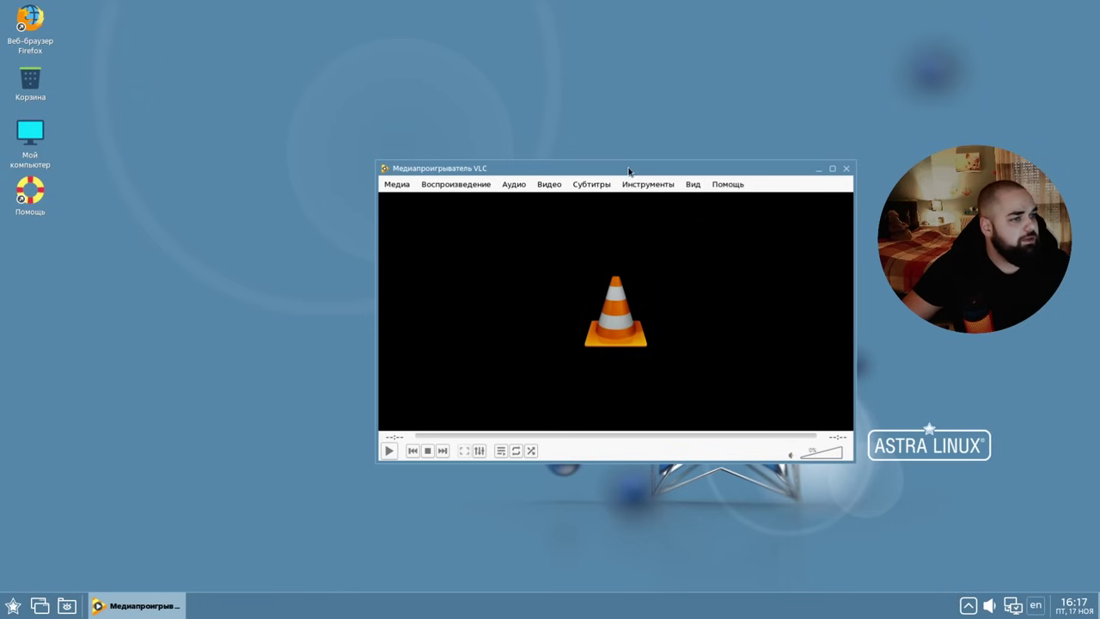
click(224, 488)
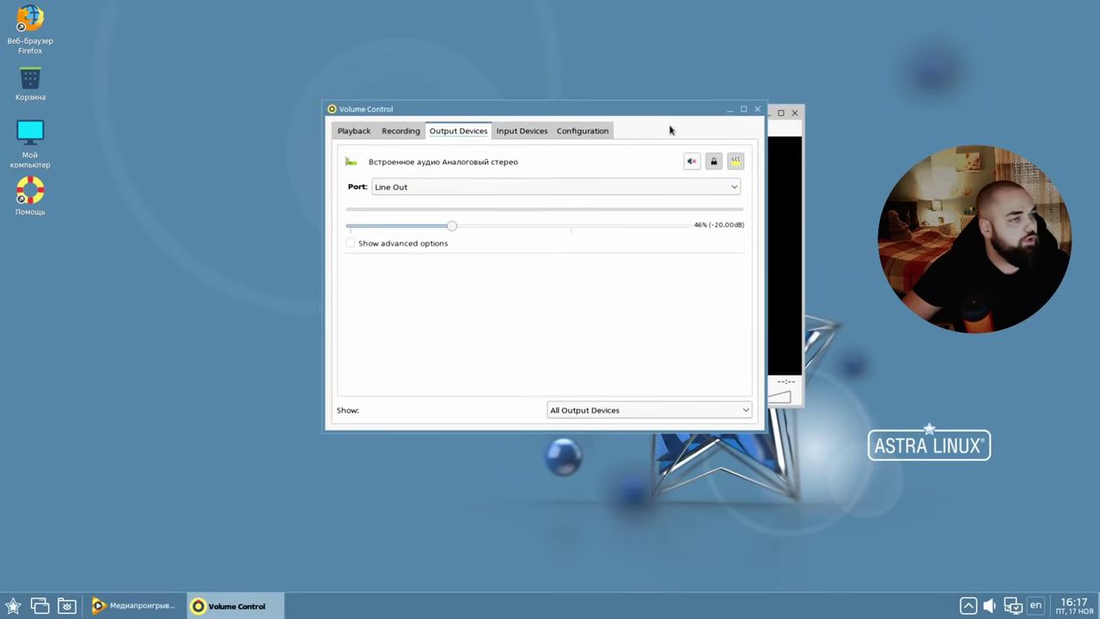
click(632, 184)
key(ctrl+q)
Review the preinstalled applications listed in the Утилиты and Системные categories
click(12, 606)
mouse_move(76, 447)
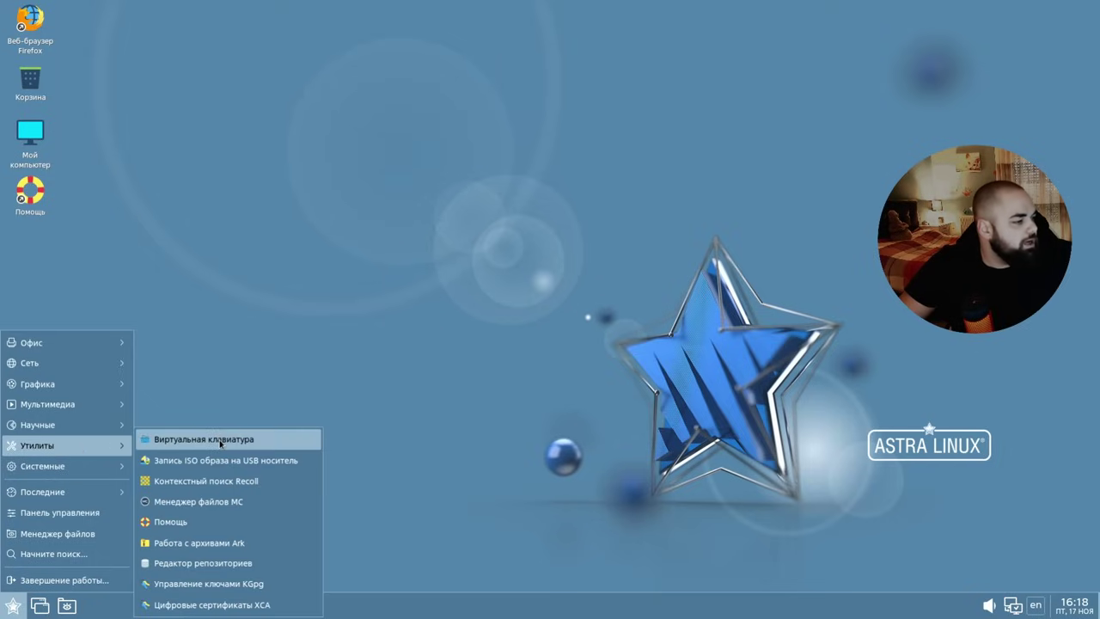
click(200, 504)
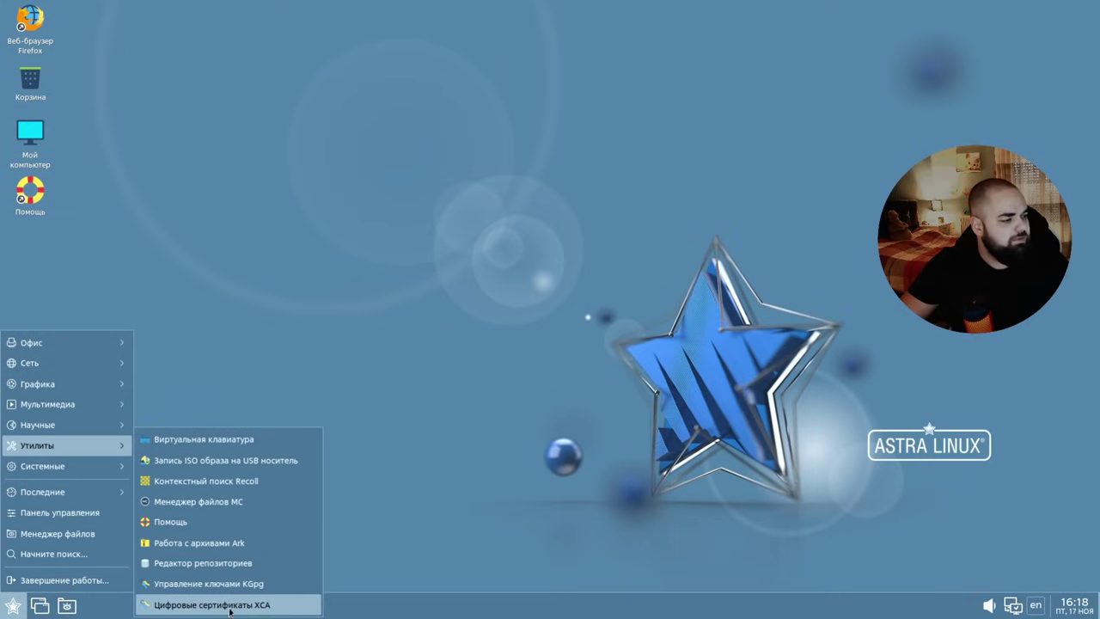
mouse_move(91, 465)
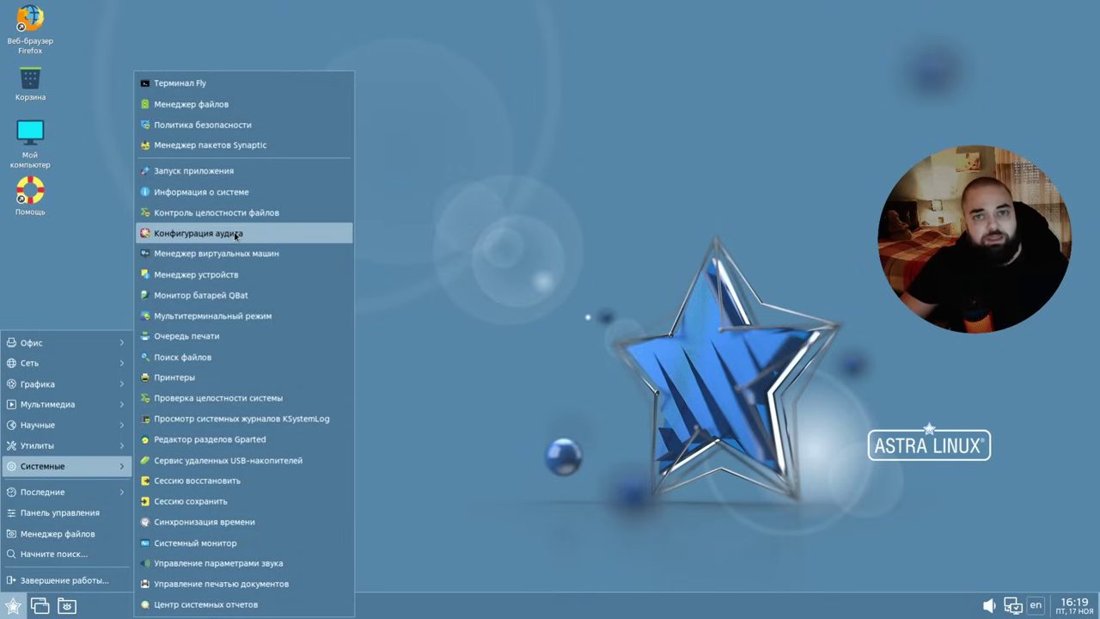
Open the system integrity checker, browse the media mount point folders without choosing one, and close the tool
click(232, 402)
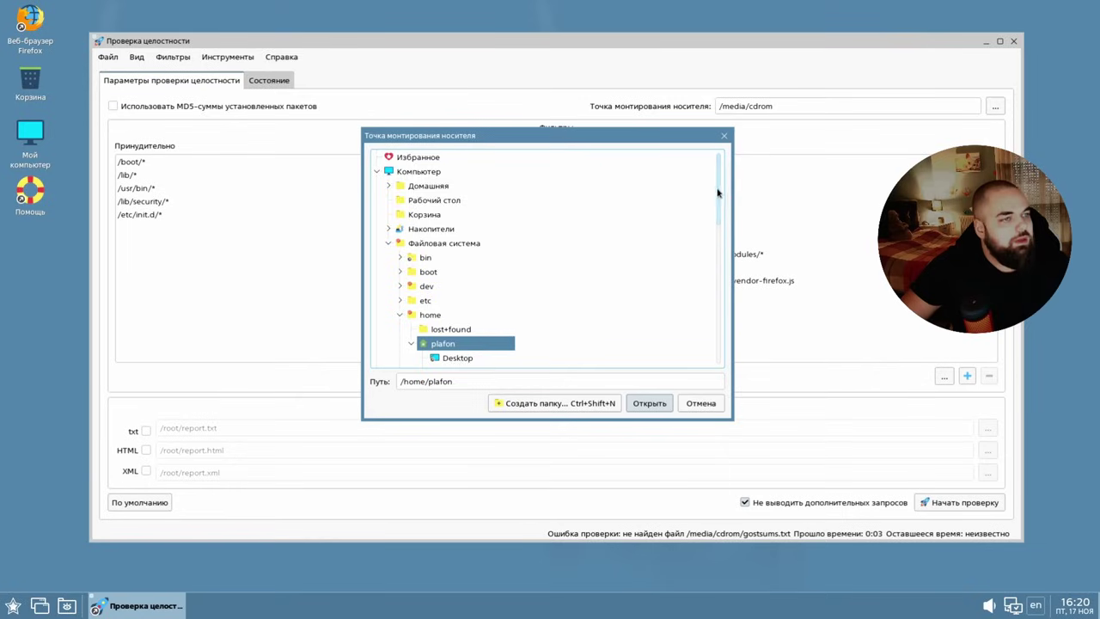
drag(720, 191, 716, 162)
key(Escape)
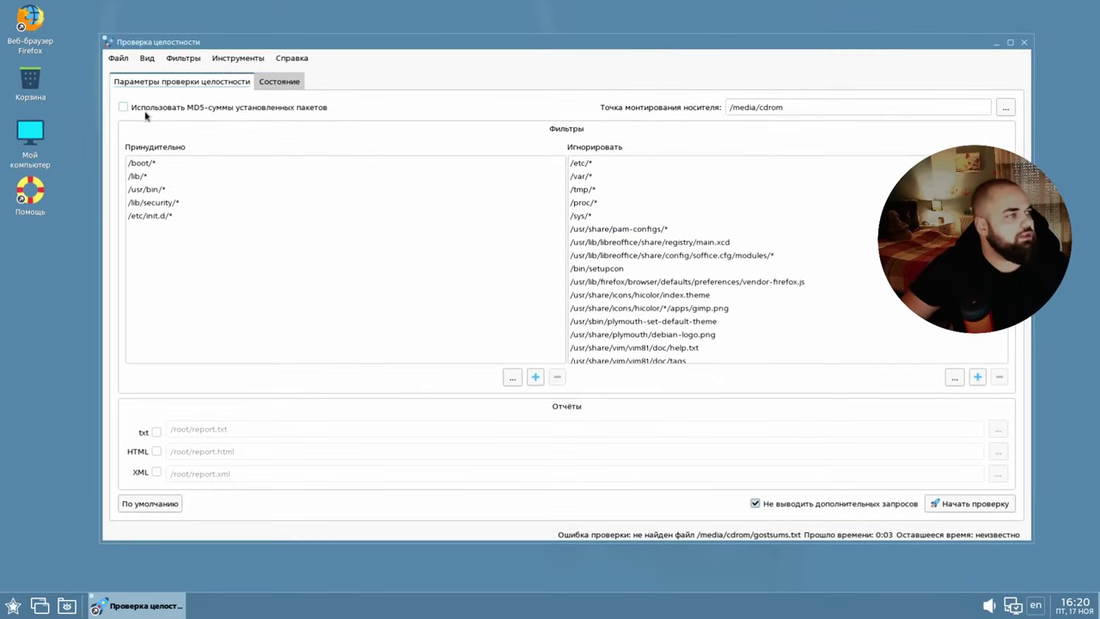
click(1025, 43)
Check the version of Системный монитор and the overall CPU, memory and network load, then close it
click(12, 605)
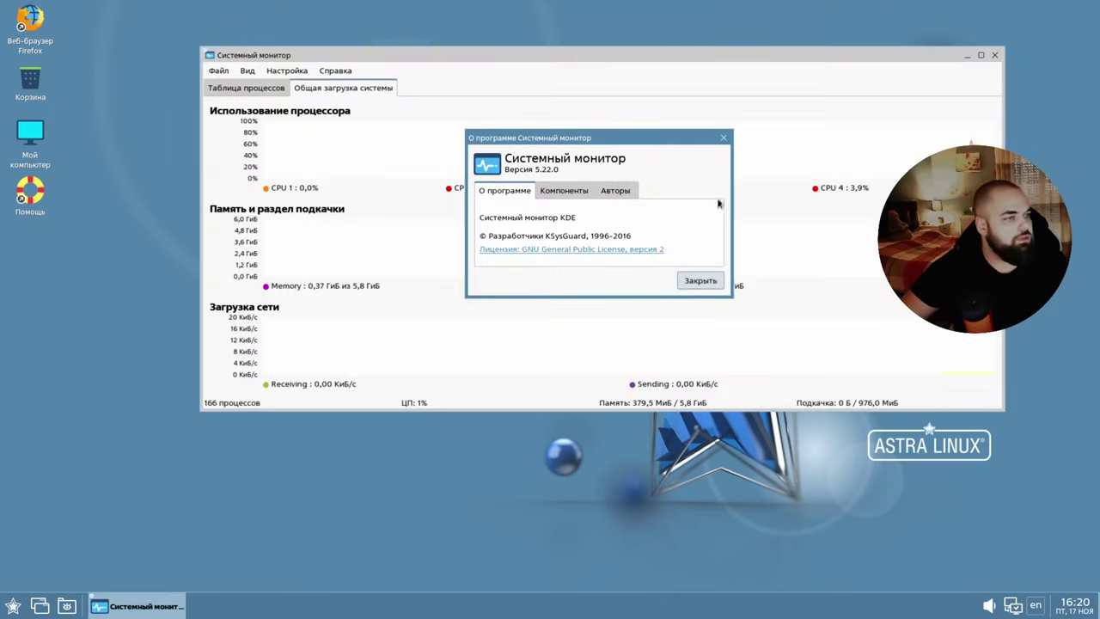
click(723, 138)
drag(668, 71, 628, 107)
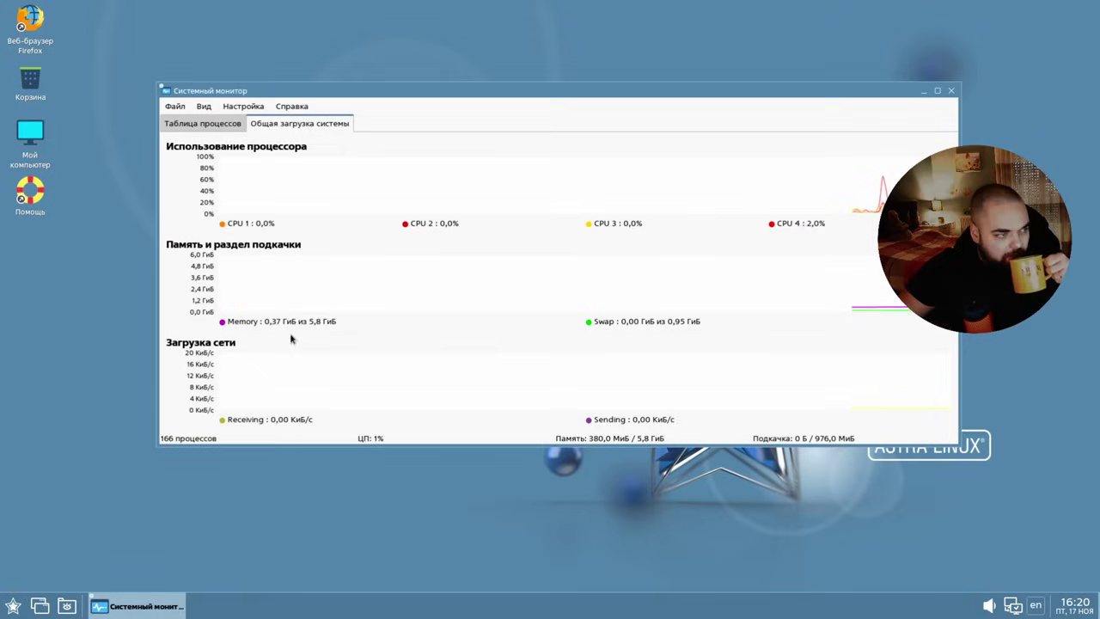
key(ctrl+q)
click(697, 278)
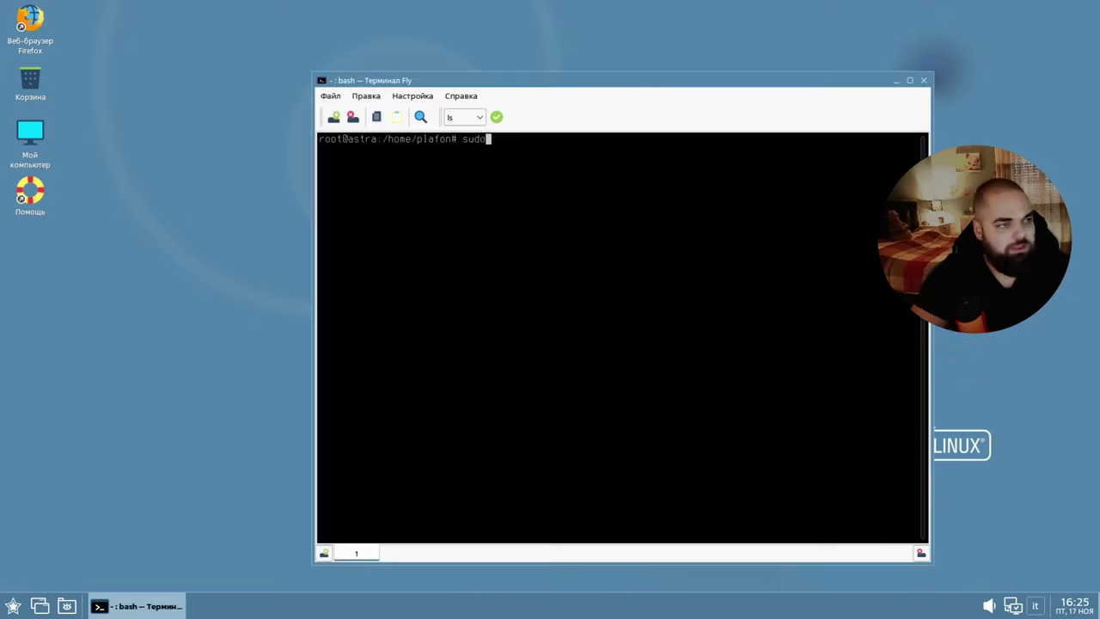
Open /etc/apt/sources.list in vim through sudo
text(vim )
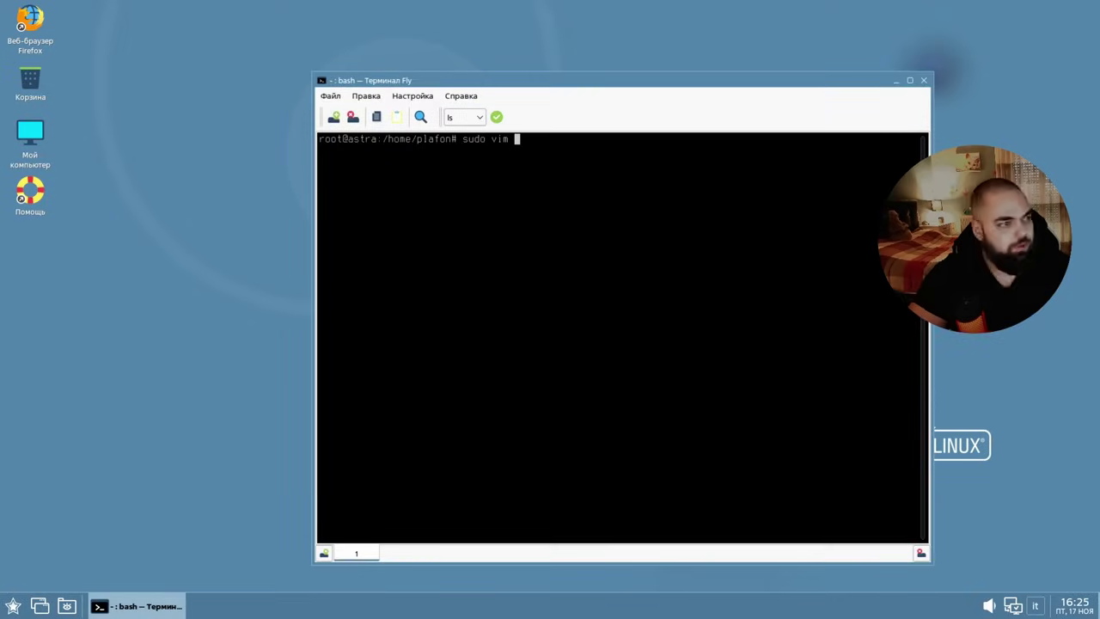
text(/etc/apt/sources.list)
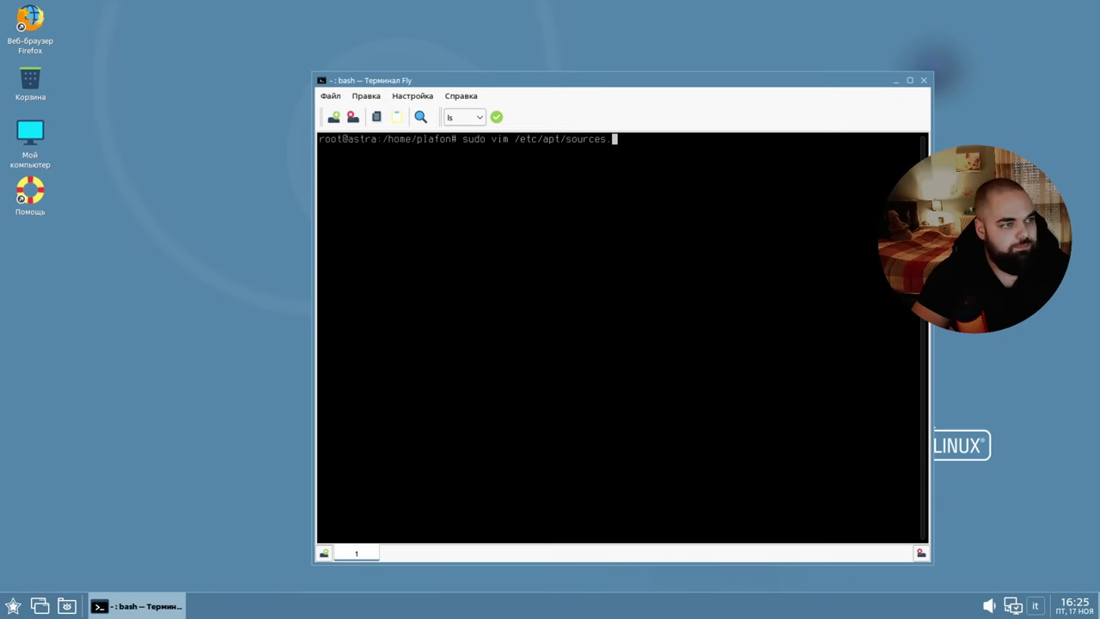
key(Return)
Uncomment the main, update, base, extended and uu/last update repository lines in sources.list
key(i)
key(Down)
key(Down)
key(Down)
key(Down)
key(Down)
key(Down)
key(Down)
key(Delete)
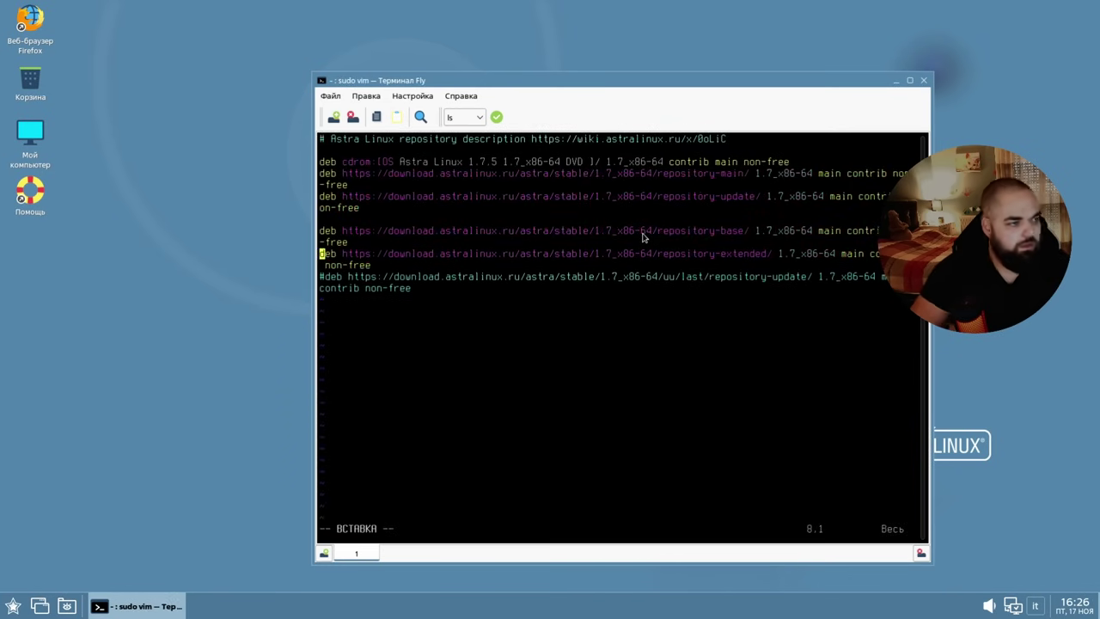
key(Down)
key(Right)
key(BackSpace)
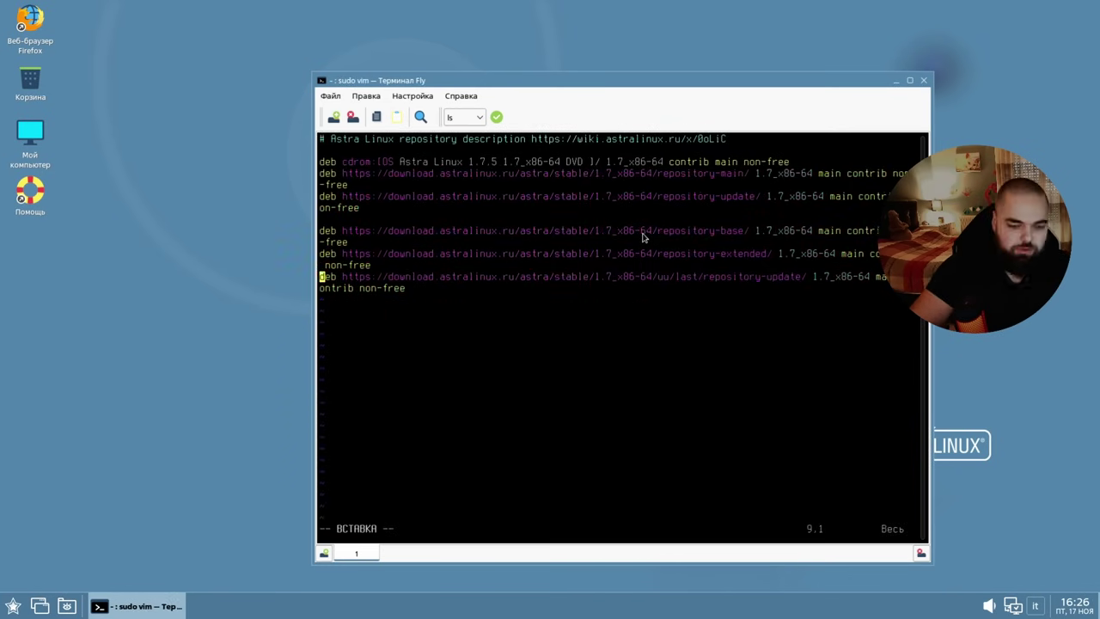
Comment out the cdrom repository line in sources.list
key(Up)
key(Up)
key(Up)
key(Up)
key(Up)
key(Up)
text(#)
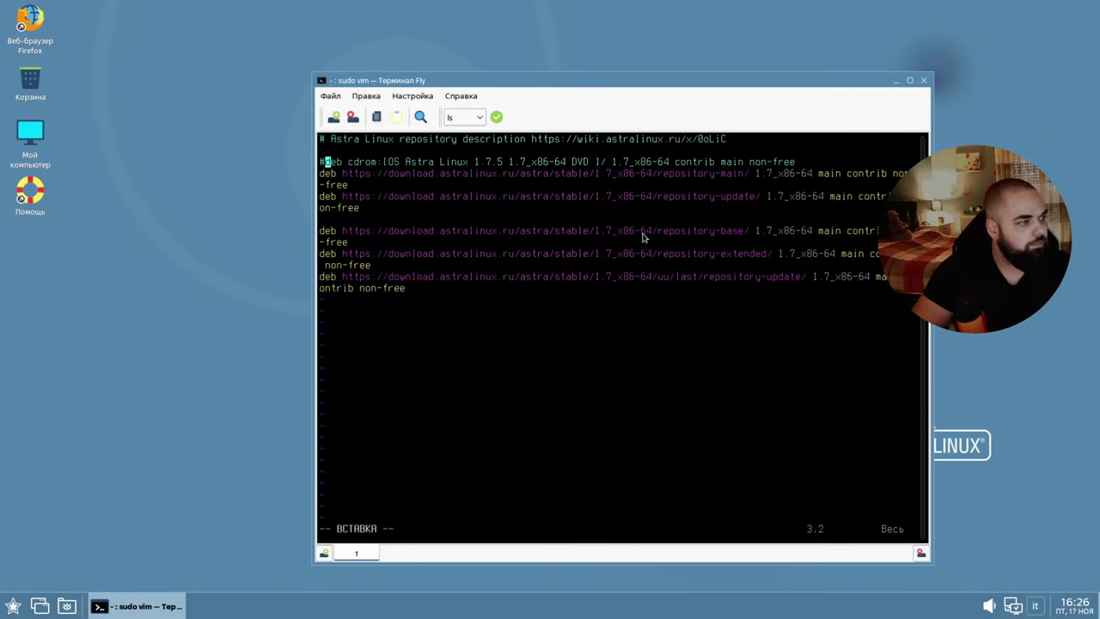
Try to force-write the repository changes to /etc/apt/sources.list in vim
key(Escape)
text(:)
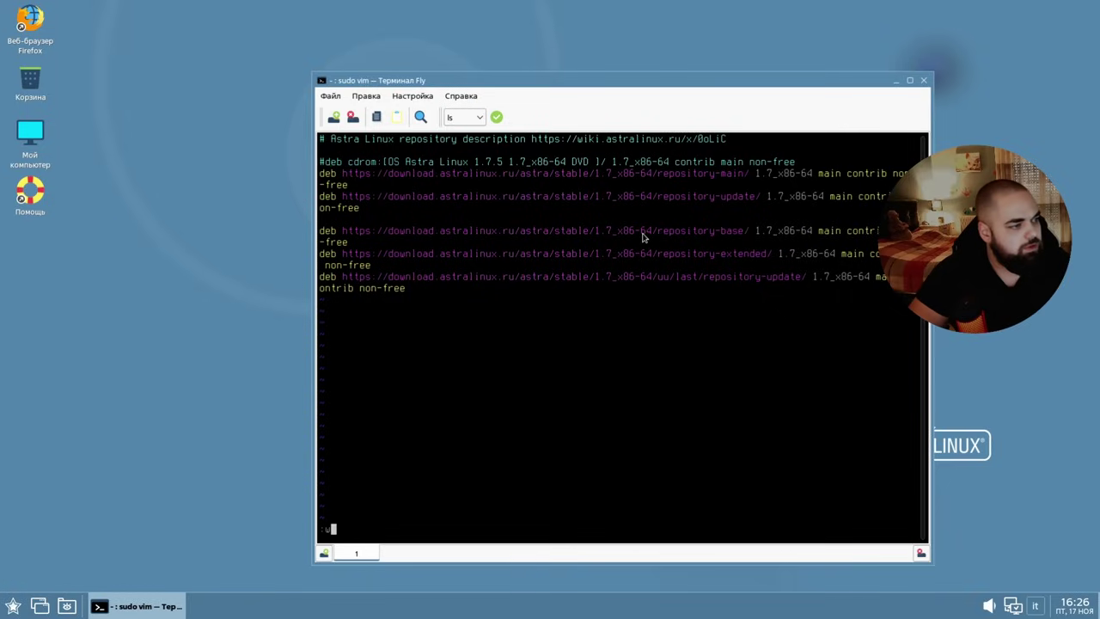
text(w!)
key(Return)
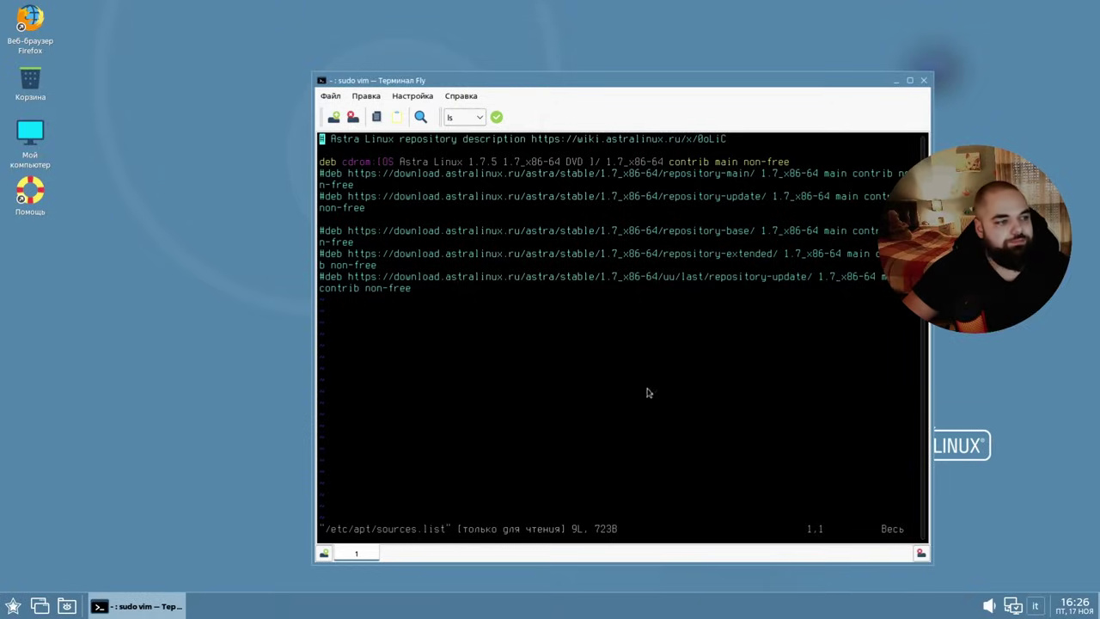
Close the terminal and end the current desktop session
click(924, 80)
click(12, 606)
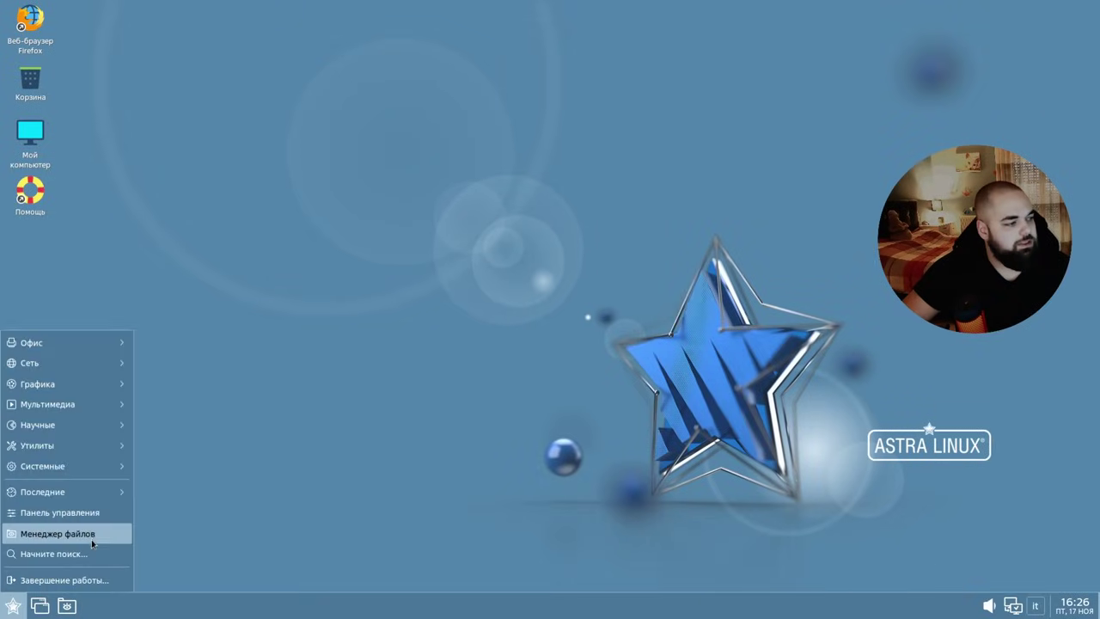
click(74, 579)
click(613, 241)
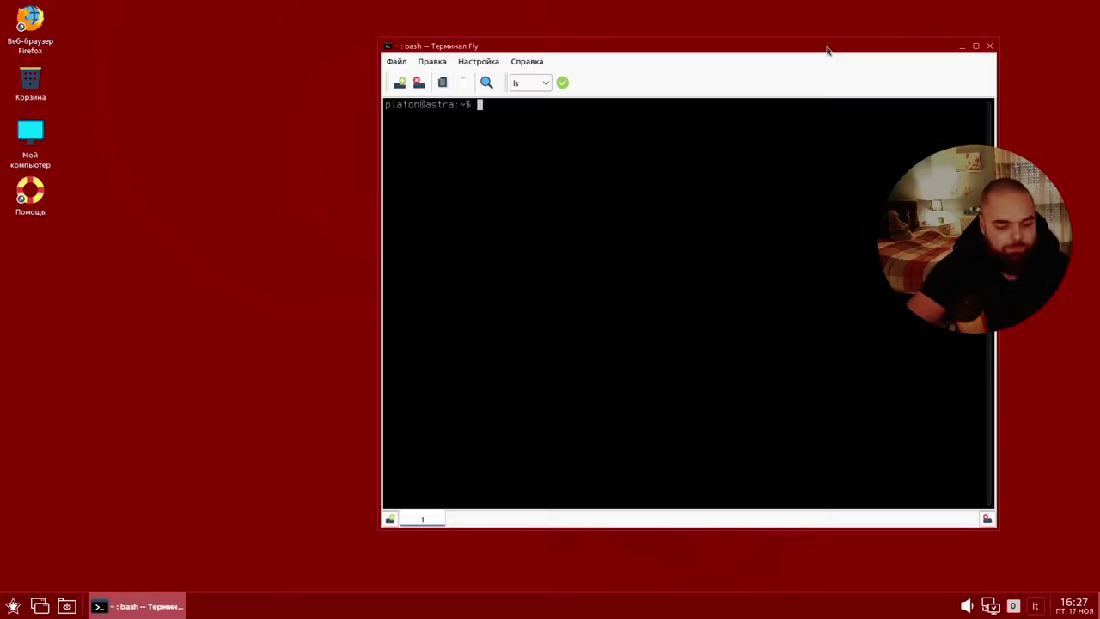
Run sudo vim /etc/apt/sources.list in the terminal to open the repository list for editing
text(sudo vim /etc/apt/sources.list)
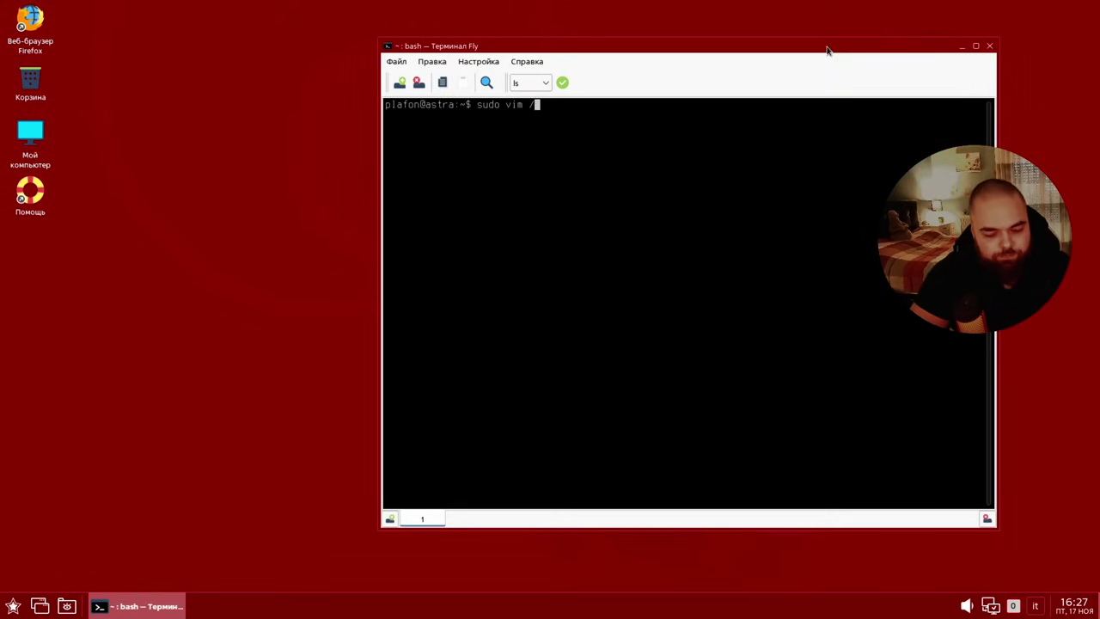
key(Return)
key(Return)
Uncomment the main, update, base, extended and uu/last update lines of the download.astralinux.ru repositories
key(i)
key(BackSpace)
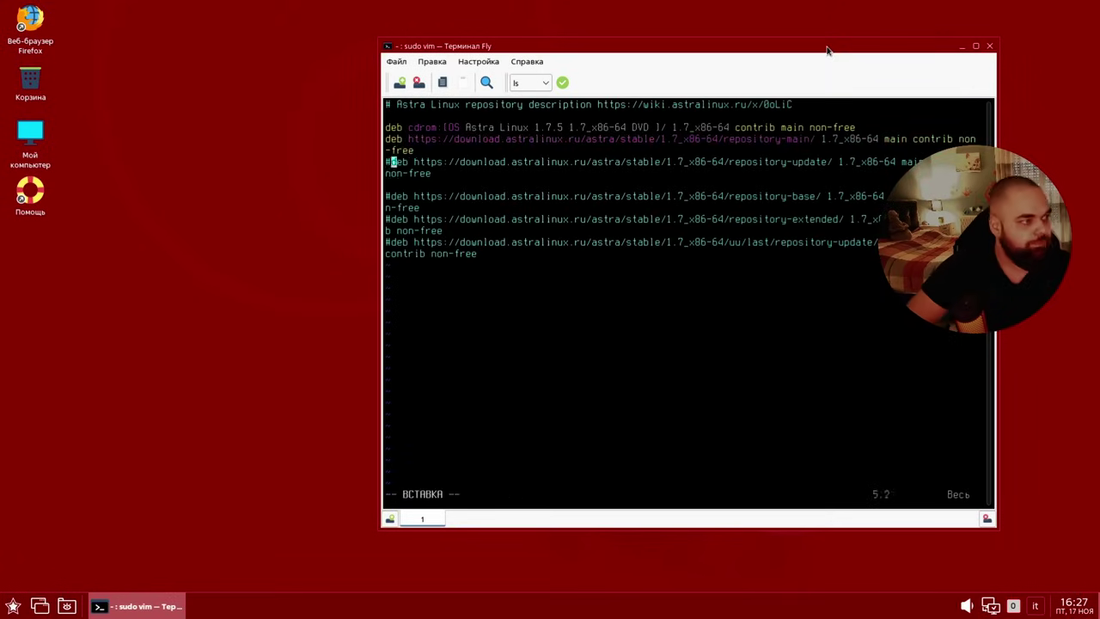
key(Down)
key(BackSpace)
key(Down)
key(Down)
key(BackSpace)
key(Down)
key(BackSpace)
key(Down)
key(BackSpace)
Comment out the cdrom repository line of the Astra Linux 1.7.5 DVD and leave insert mode
key(Up)
key(Up)
key(Up)
key(Up)
key(Up)
key(Up)
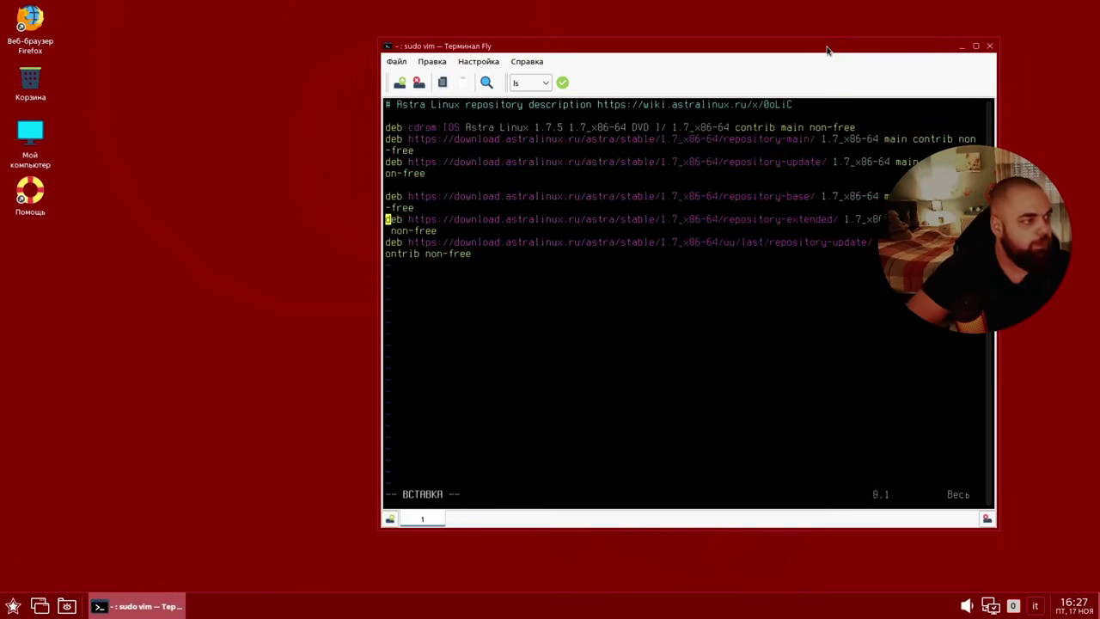
text(#)
key(Escape)
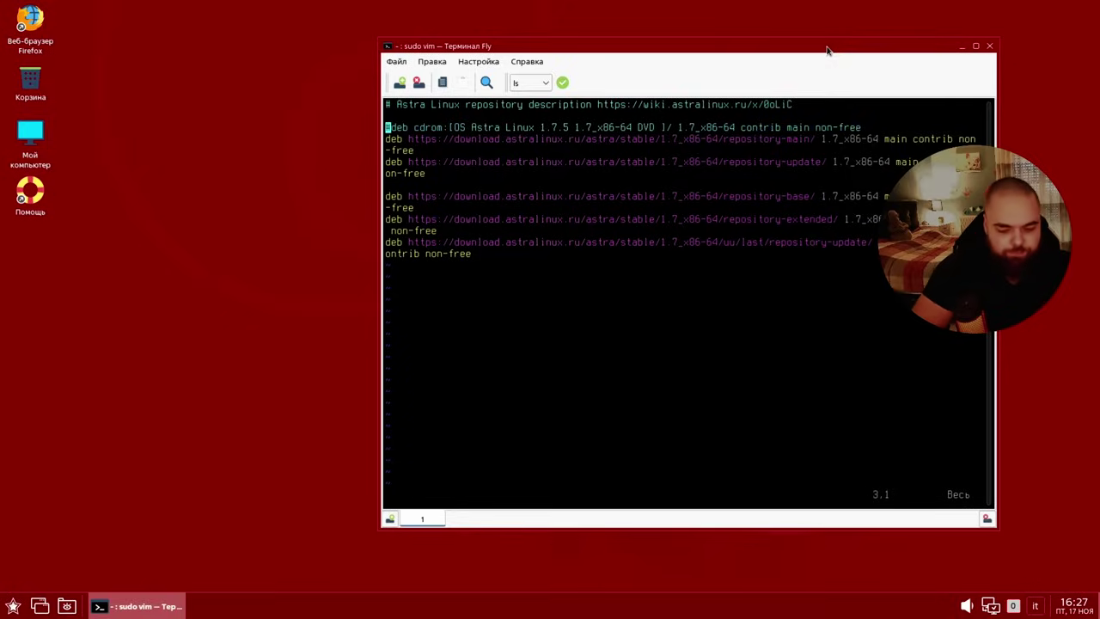
Save the edited sources.list file and quit vim
text(:w)
key(Return)
text(:q)
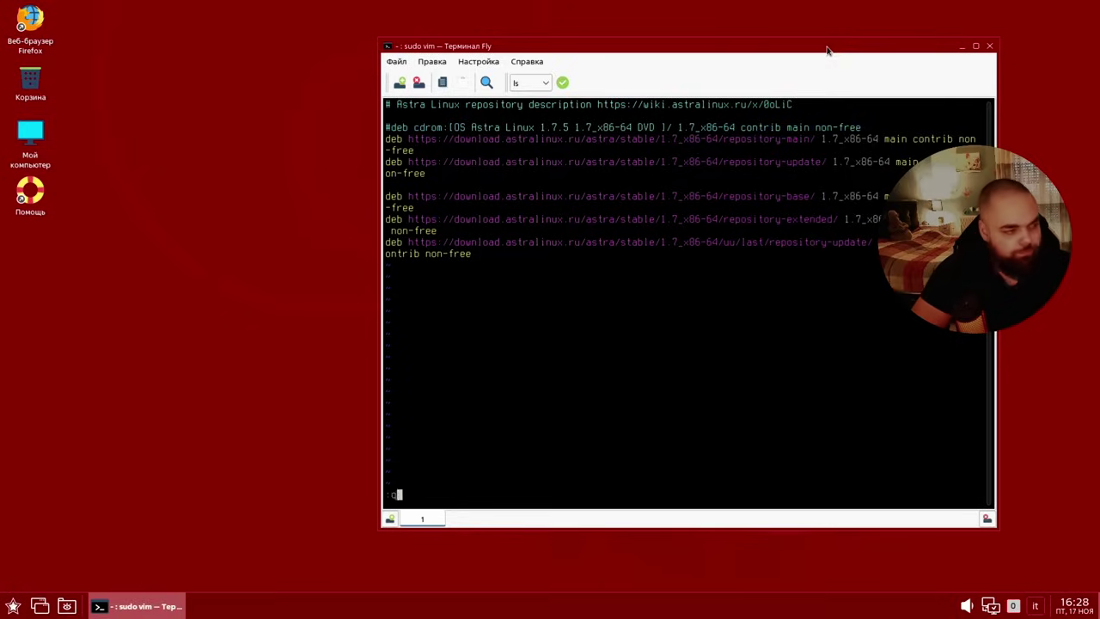
key(Return)
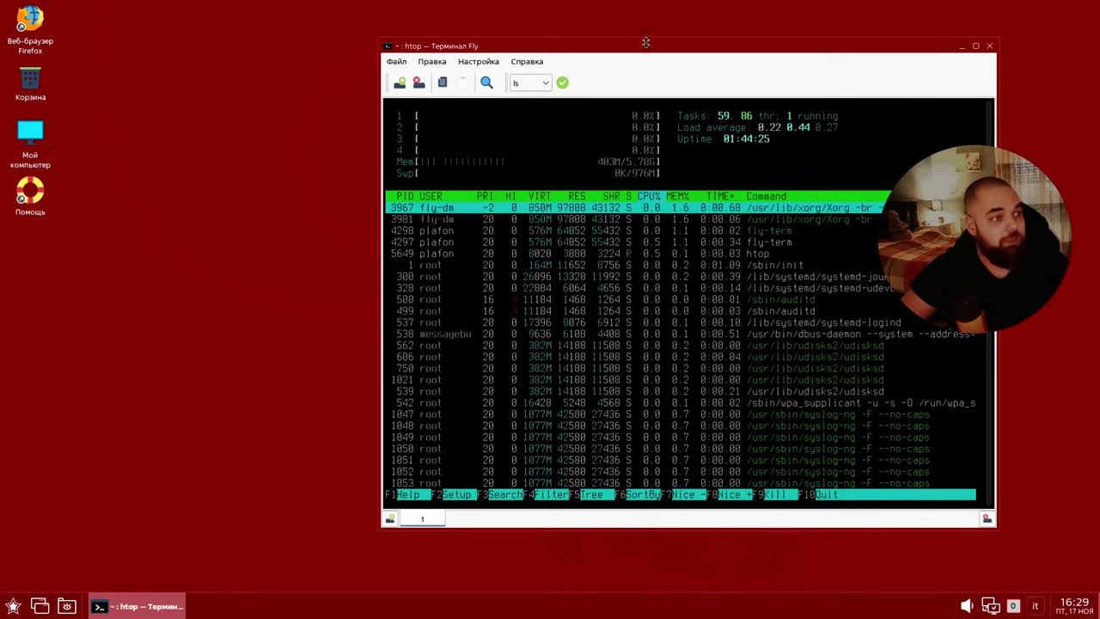
Move the terminal window running htop clear of the desktop's edge area and enlarge it
drag(645, 41, 527, 53)
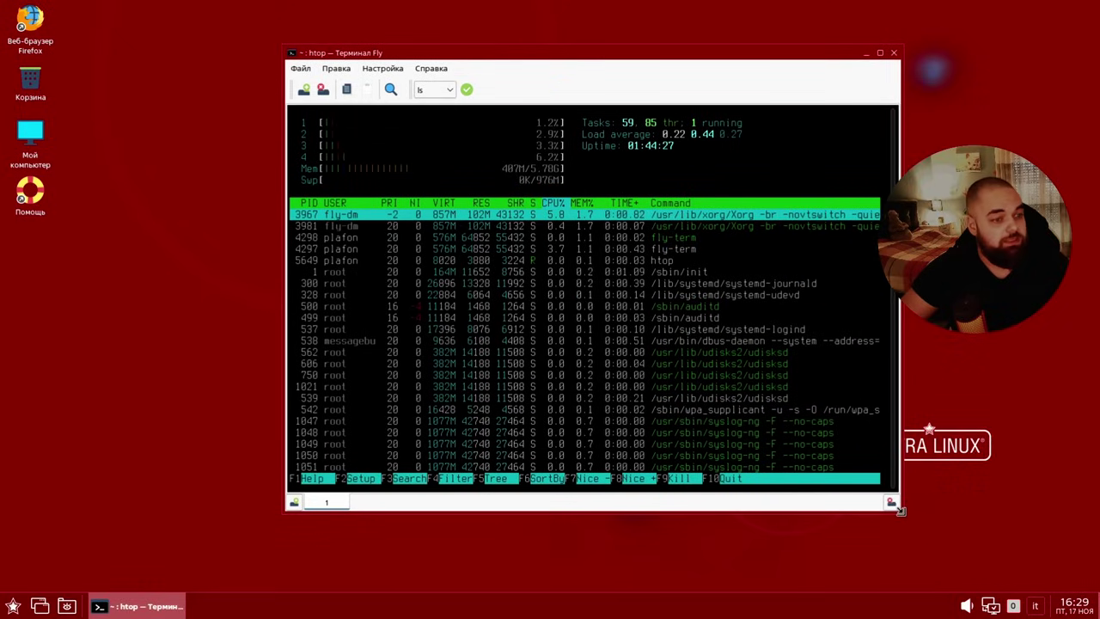
drag(899, 511, 967, 532)
drag(741, 62, 712, 73)
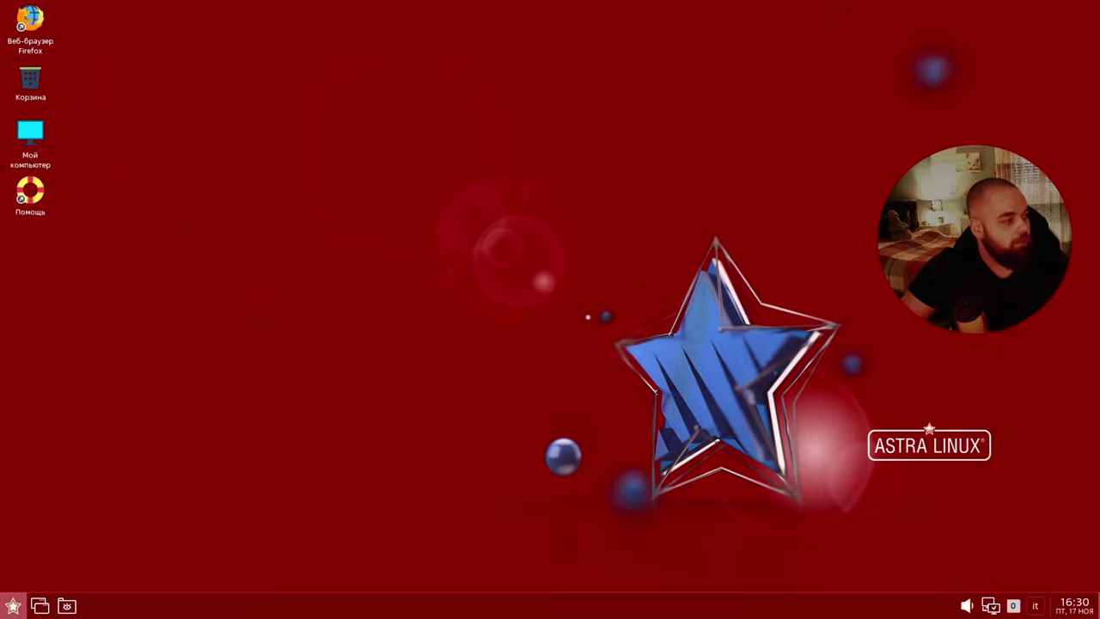
Open the file manager and switch the home folder's view to Список, followed by Таблица
click(3, 612)
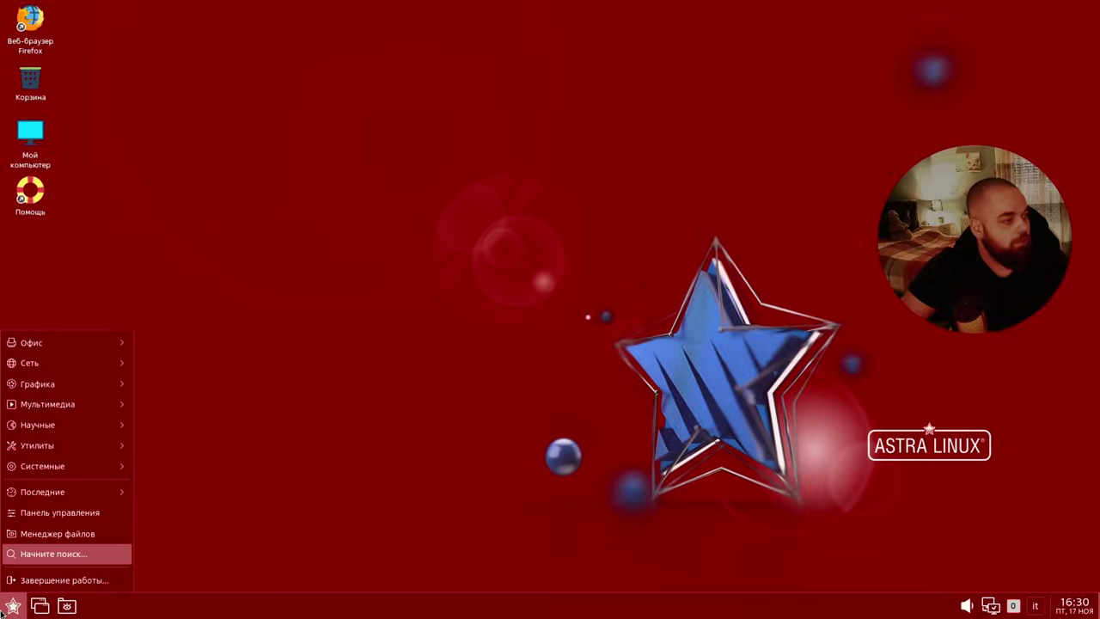
click(66, 607)
click(364, 124)
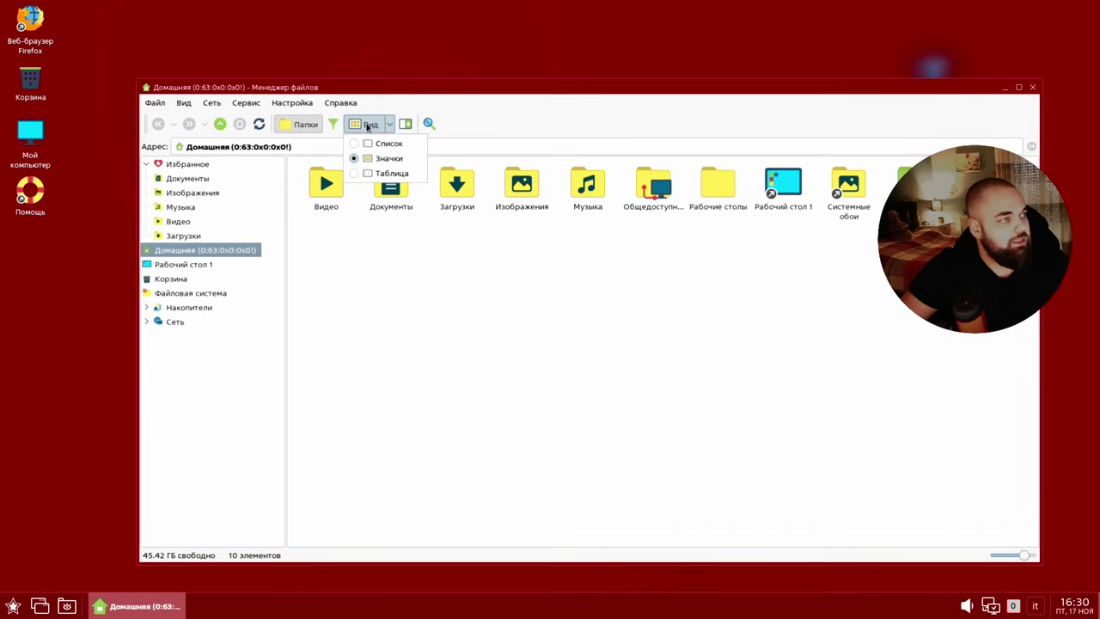
click(370, 143)
click(364, 124)
click(370, 173)
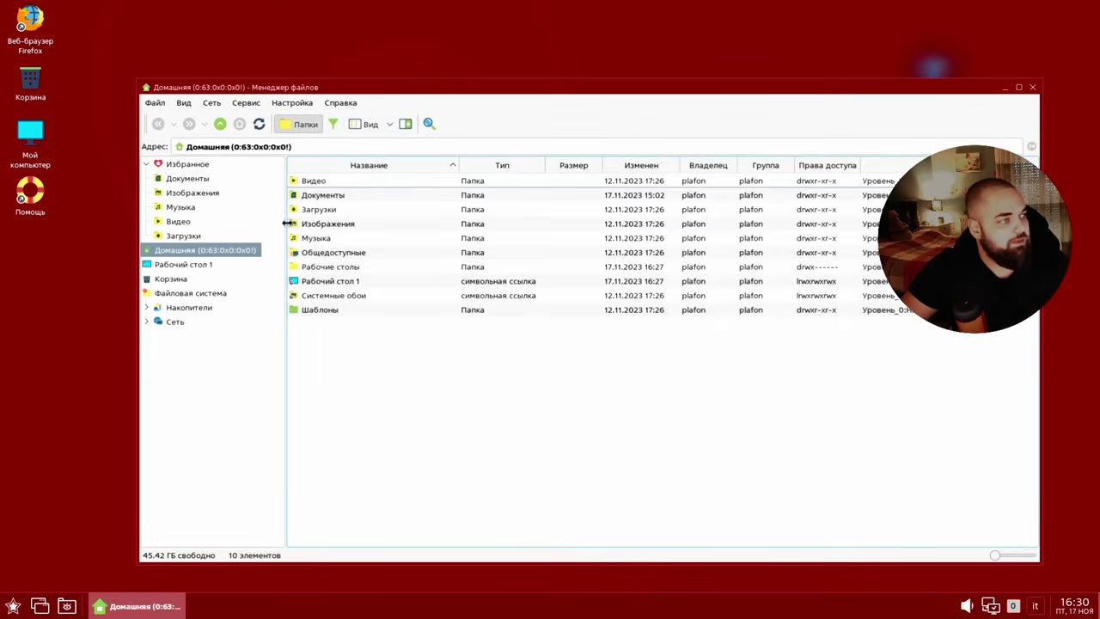
Widen the file manager's folder sidebar and try toggling the Точки входа вместо дерева view option
drag(286, 225, 344, 205)
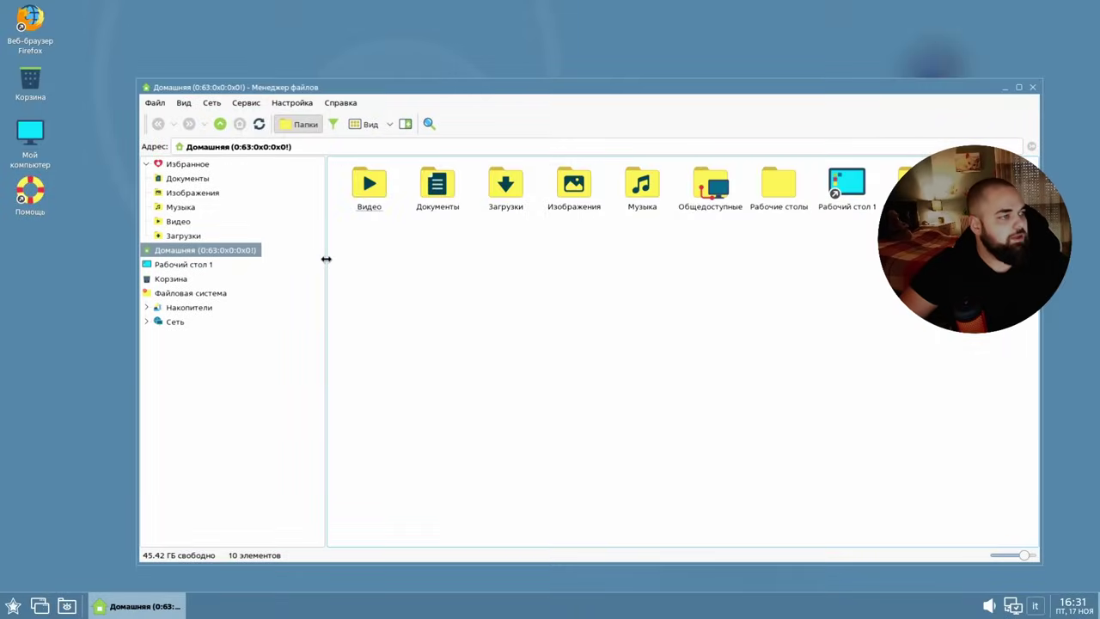
mouse_move(326, 259)
mouse_down()
mouse_move(386, 241)
mouse_move(329, 242)
mouse_up()
click(184, 102)
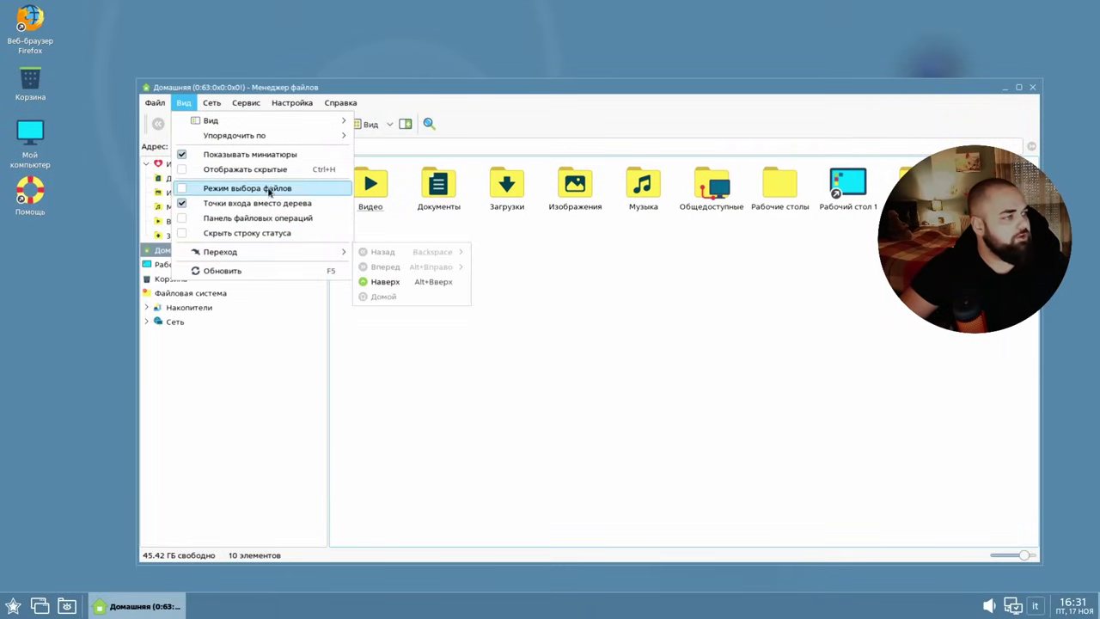
click(206, 203)
click(184, 103)
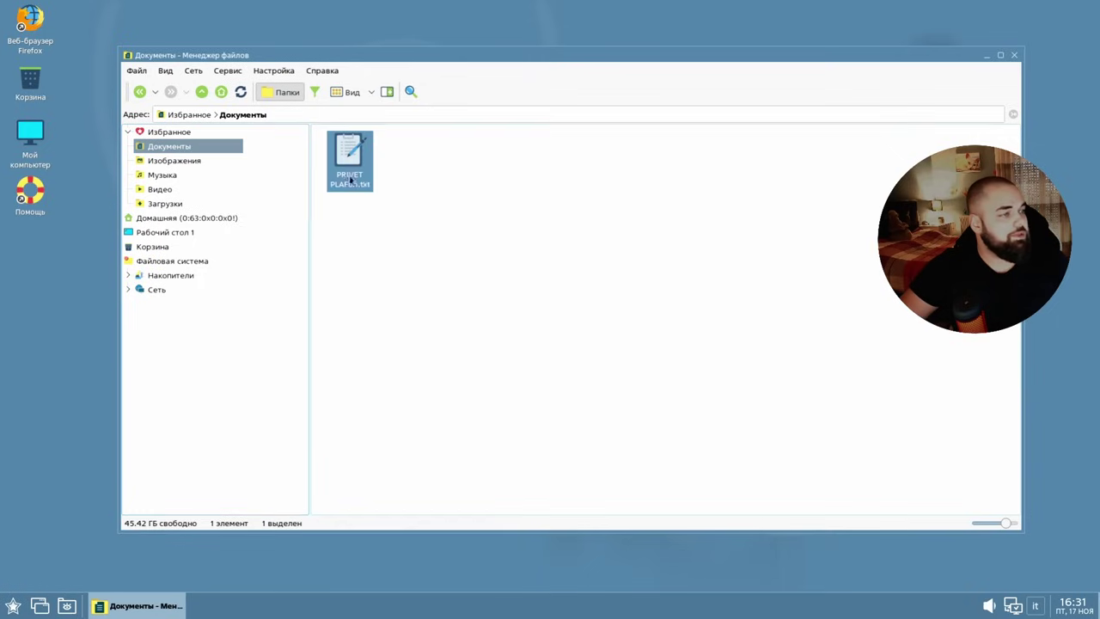
click(436, 251)
click(13, 606)
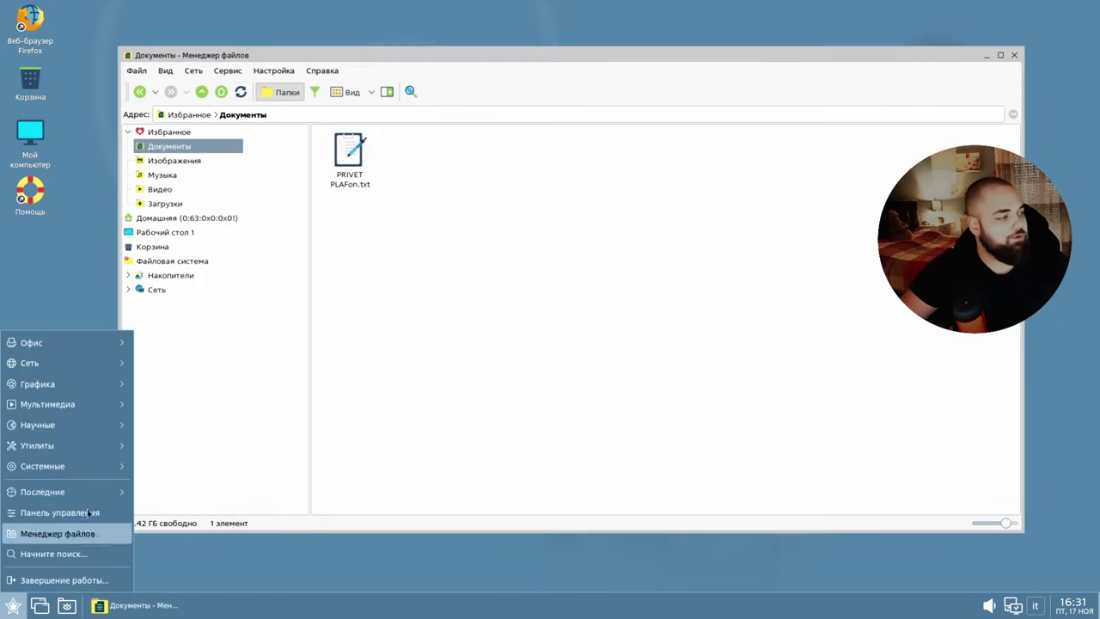
mouse_move(92, 502)
click(401, 239)
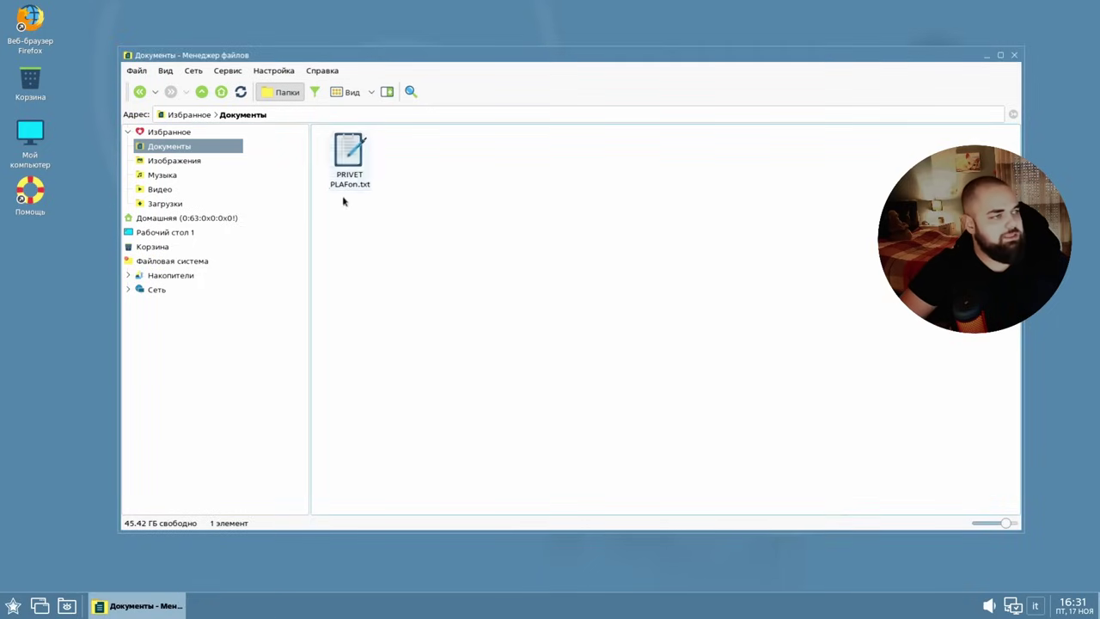
Search the system for "pla" and open the found file PRIVET PLAFon.txt
click(13, 605)
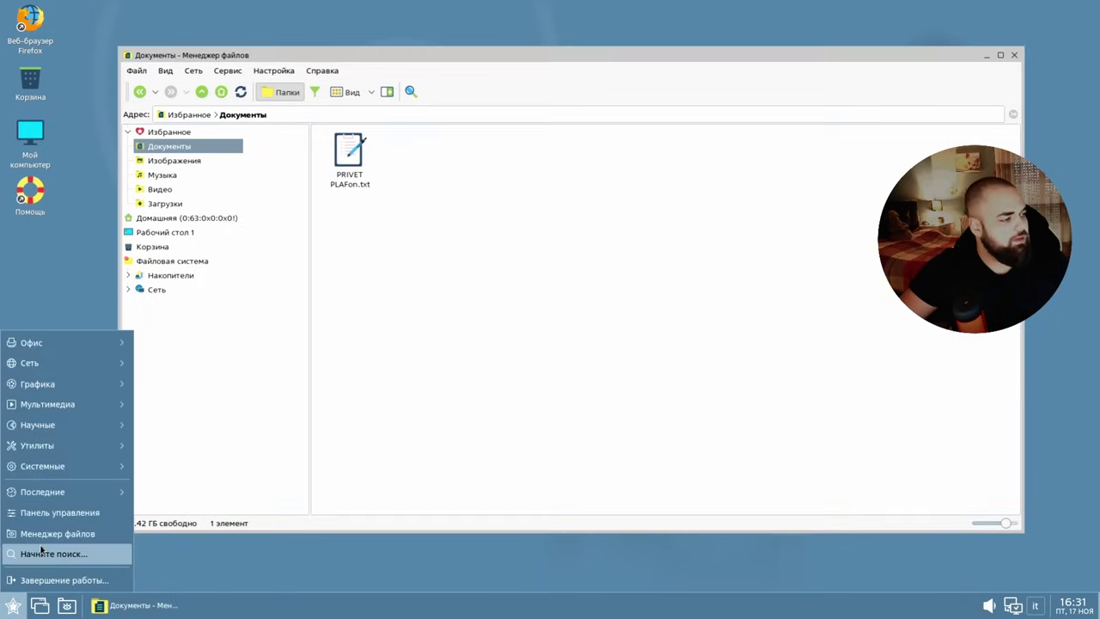
click(46, 555)
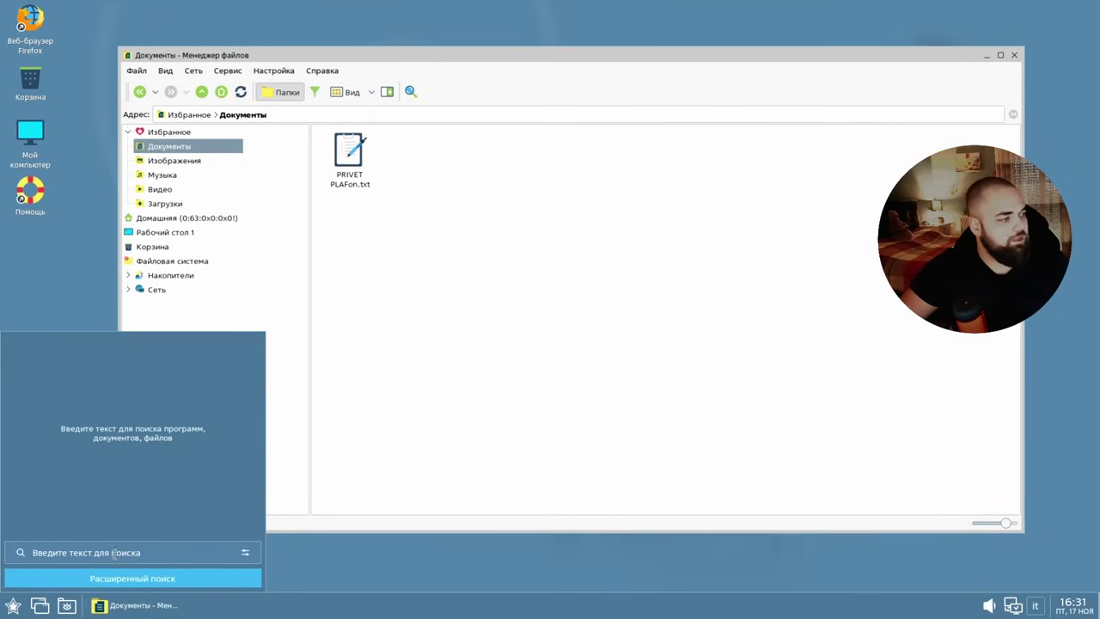
text(pla)
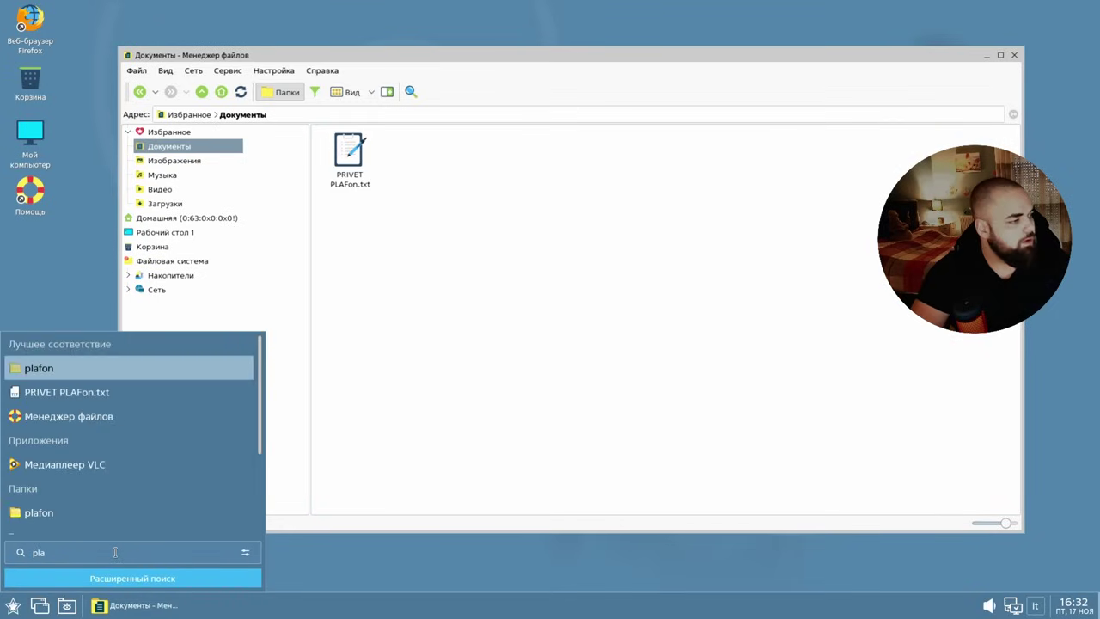
key(Down)
key(Down)
key(Down)
key(Down)
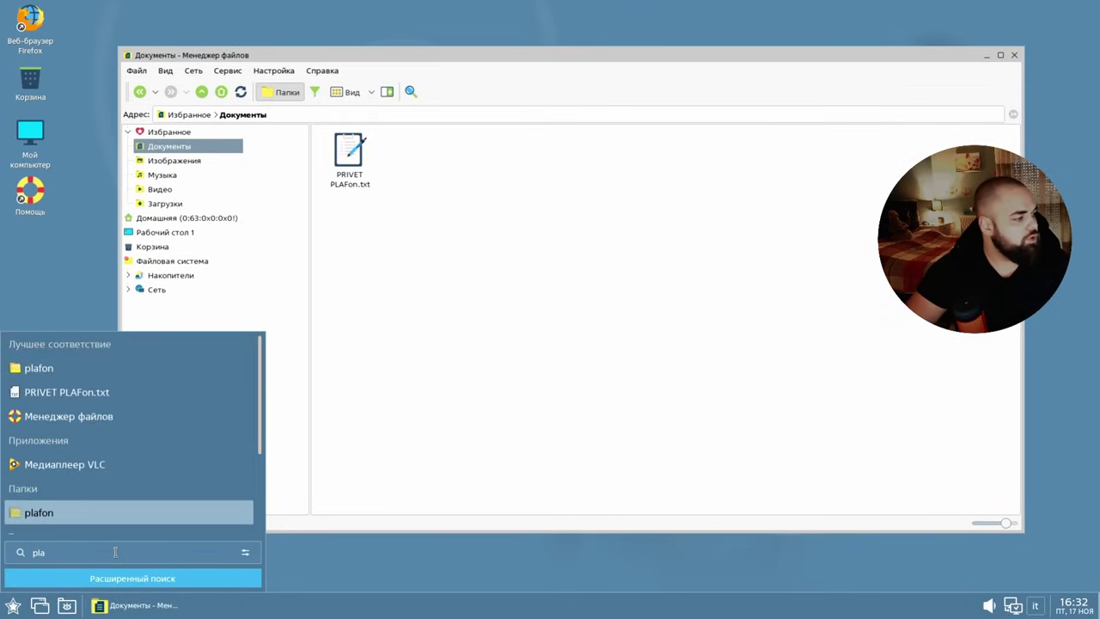
key(Up)
key(Up)
key(Up)
key(Return)
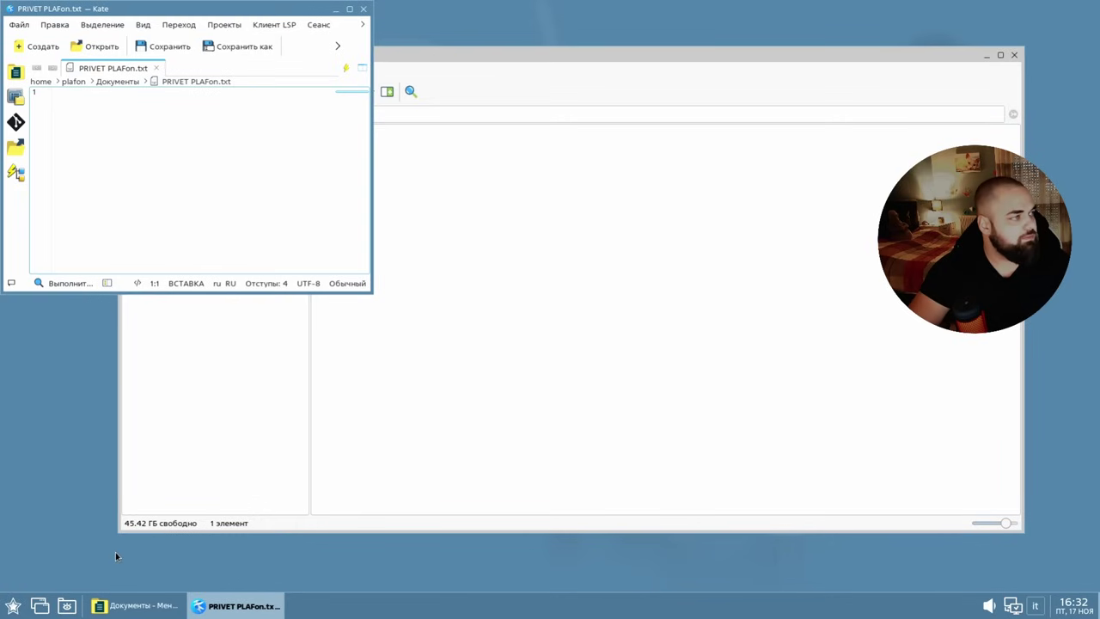
Enlarge and reposition the Kate window and view the program's version information
drag(372, 291, 753, 510)
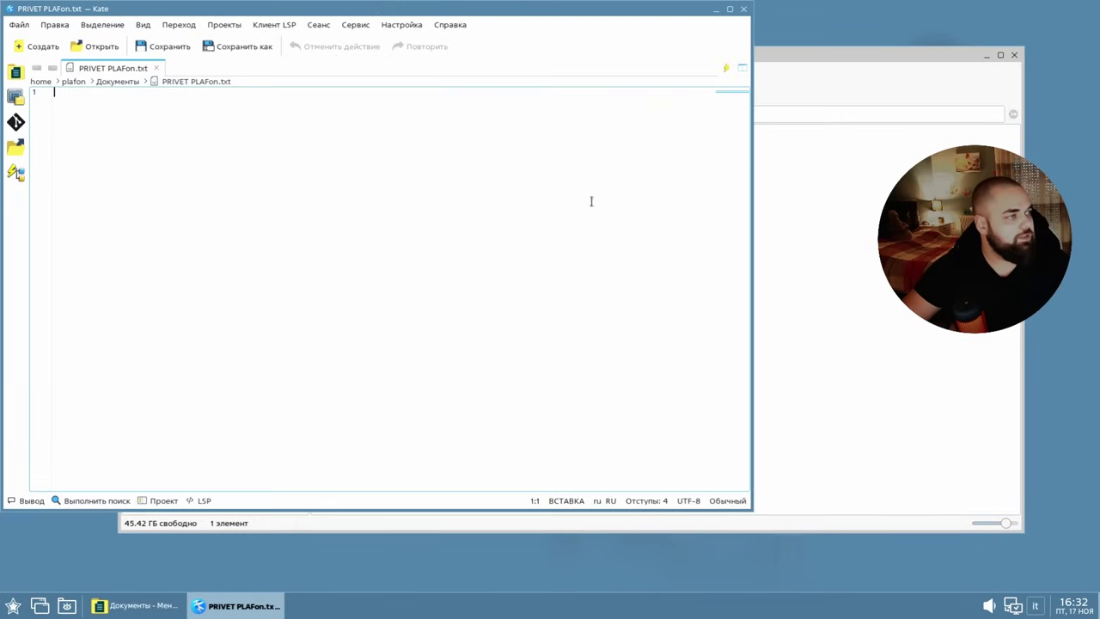
drag(400, 9, 506, 120)
click(701, 104)
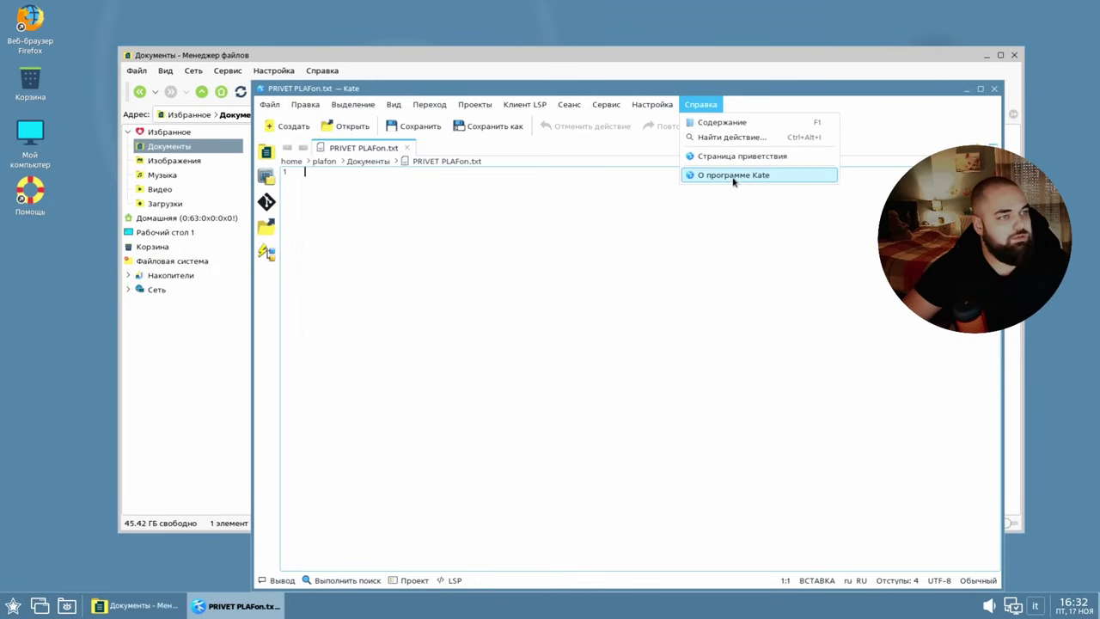
click(731, 178)
drag(563, 144, 606, 218)
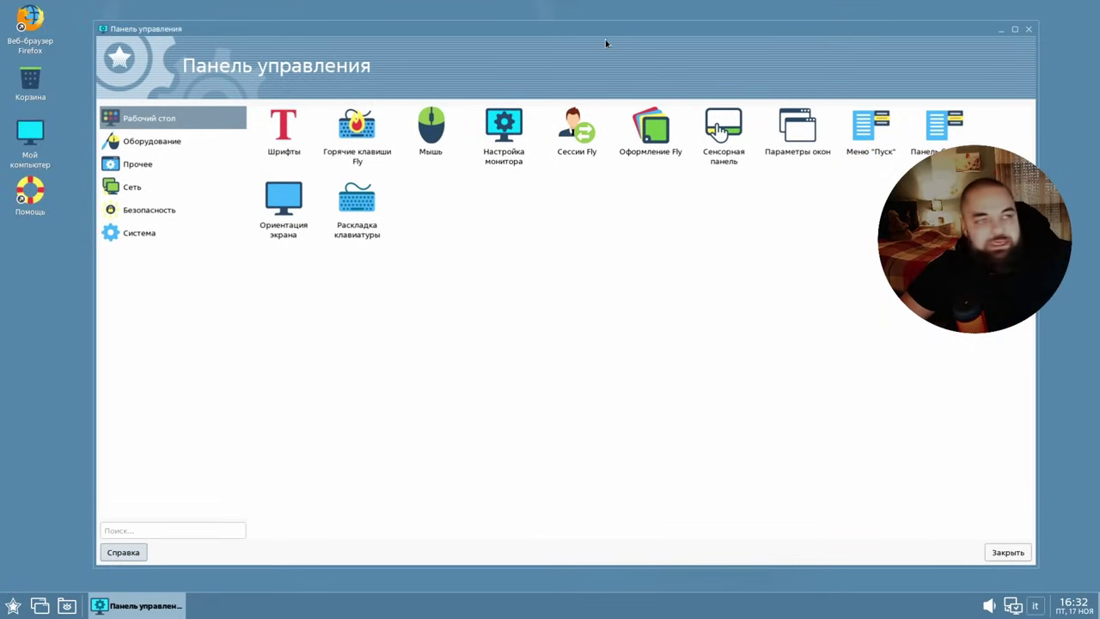
Inspect the font manager from the control panel's desktop settings and close it
double_click(289, 131)
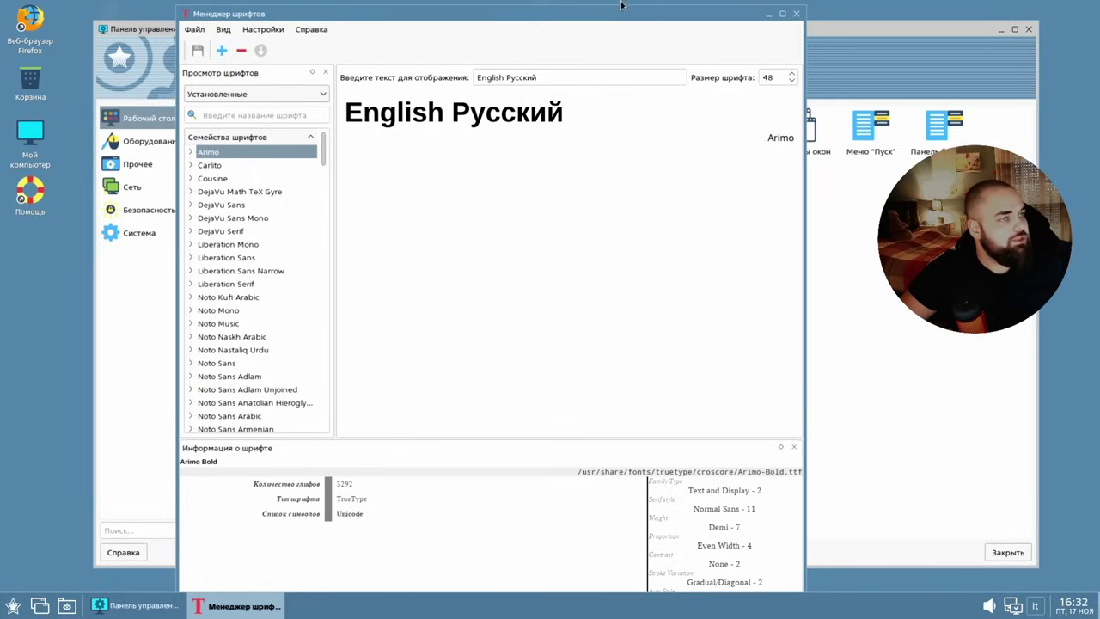
drag(619, 5, 636, 46)
key(alt+F4)
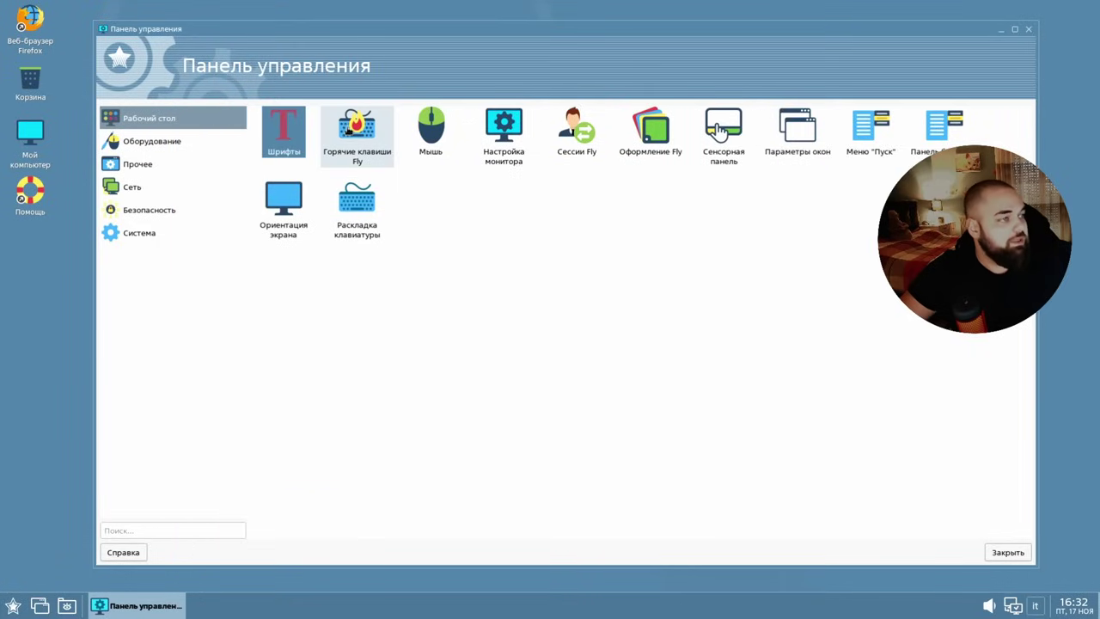
Examine the Fly hotkeys and the monitor settings from the control panel
double_click(345, 138)
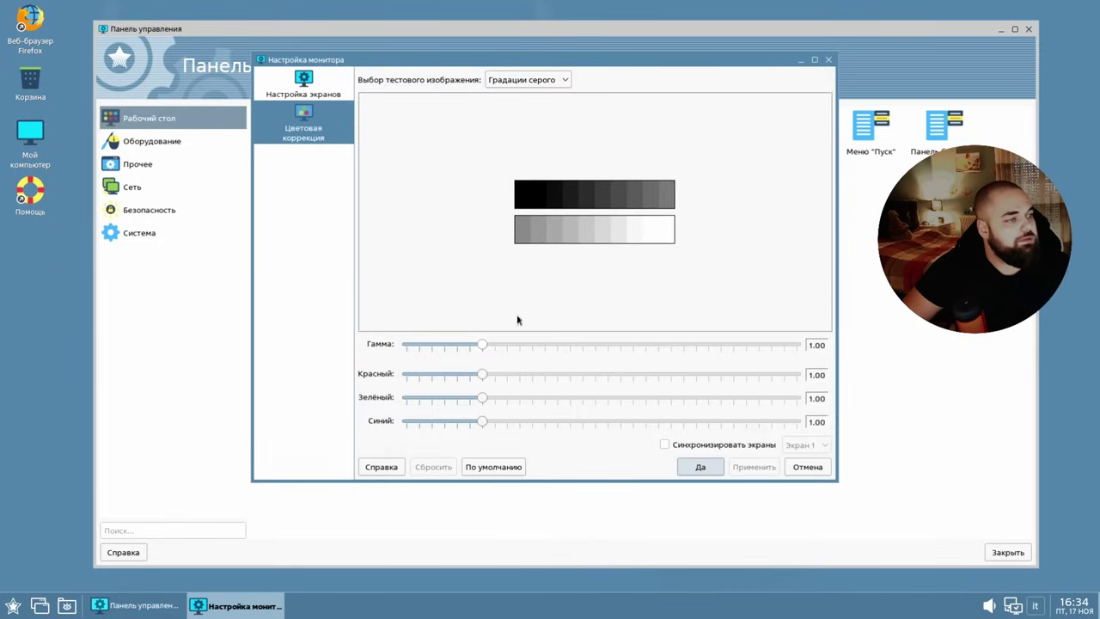
drag(571, 67, 721, 104)
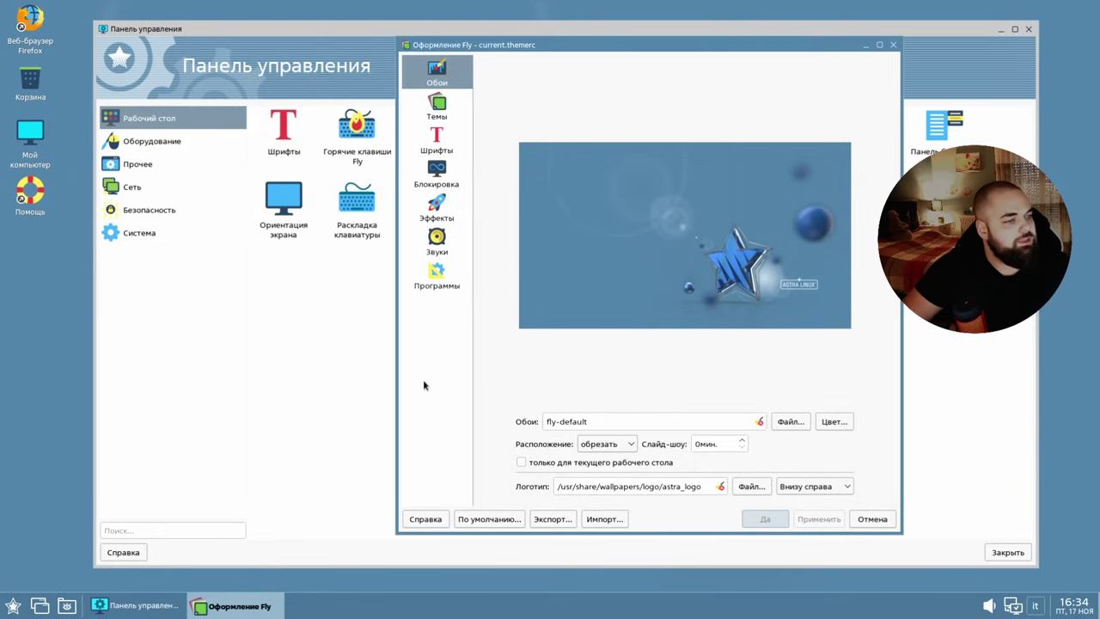
Set the Fly theme's colour scheme to Астра темная and apply it
click(426, 108)
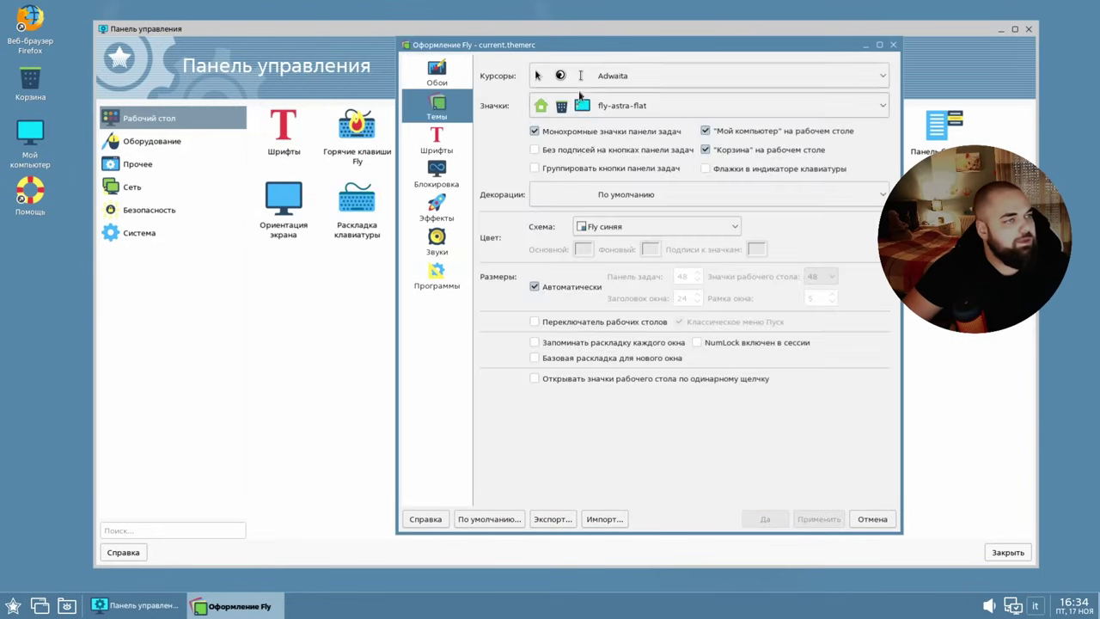
click(612, 228)
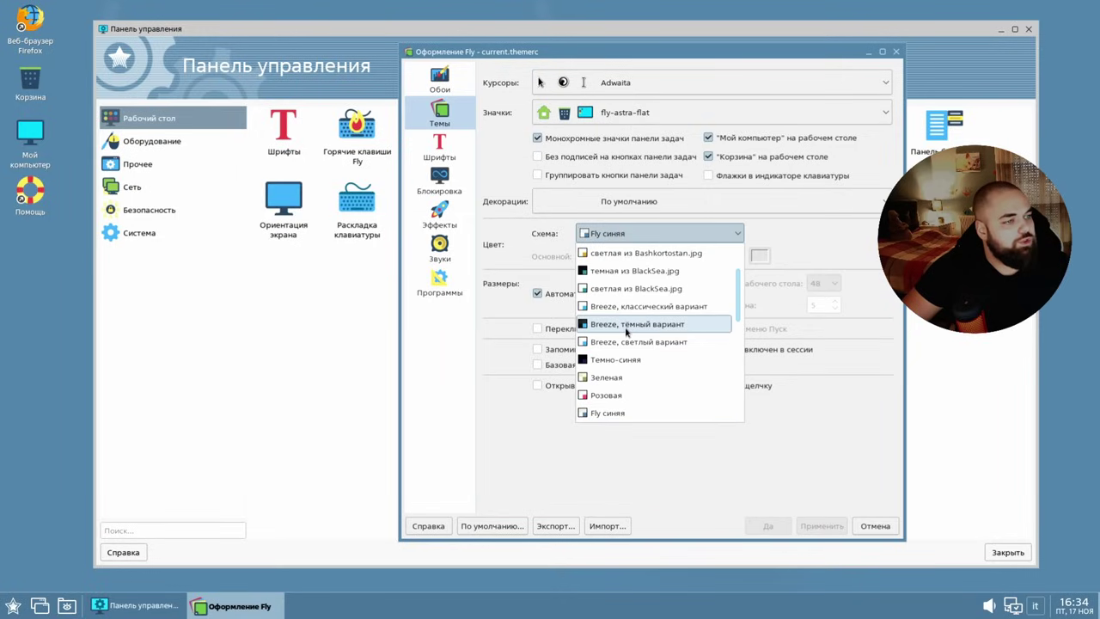
scroll(651, 374, up, 5)
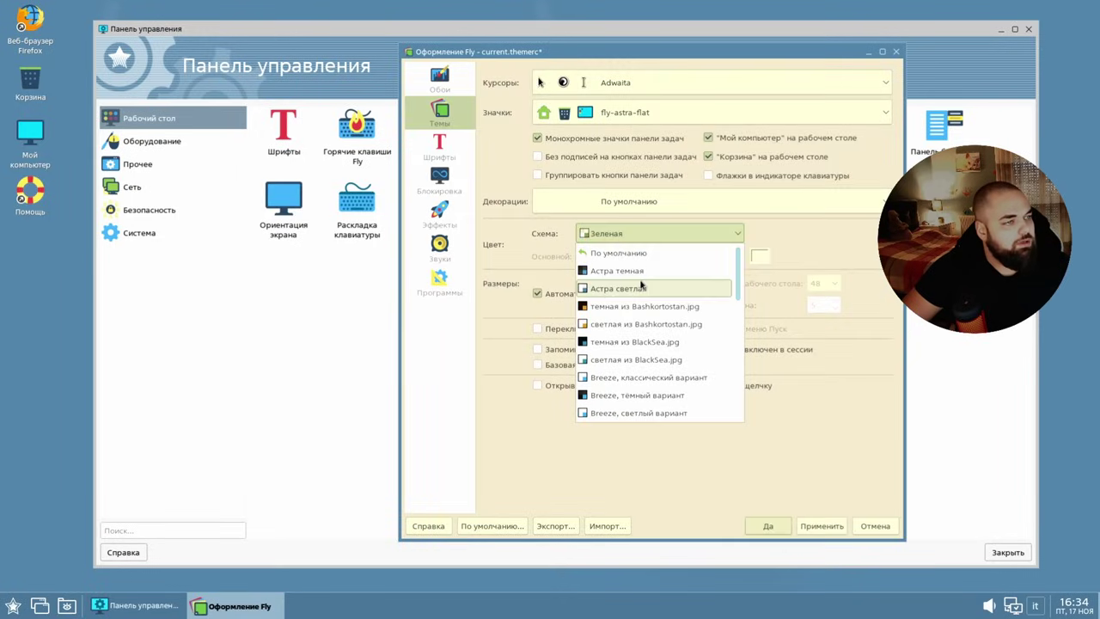
click(624, 276)
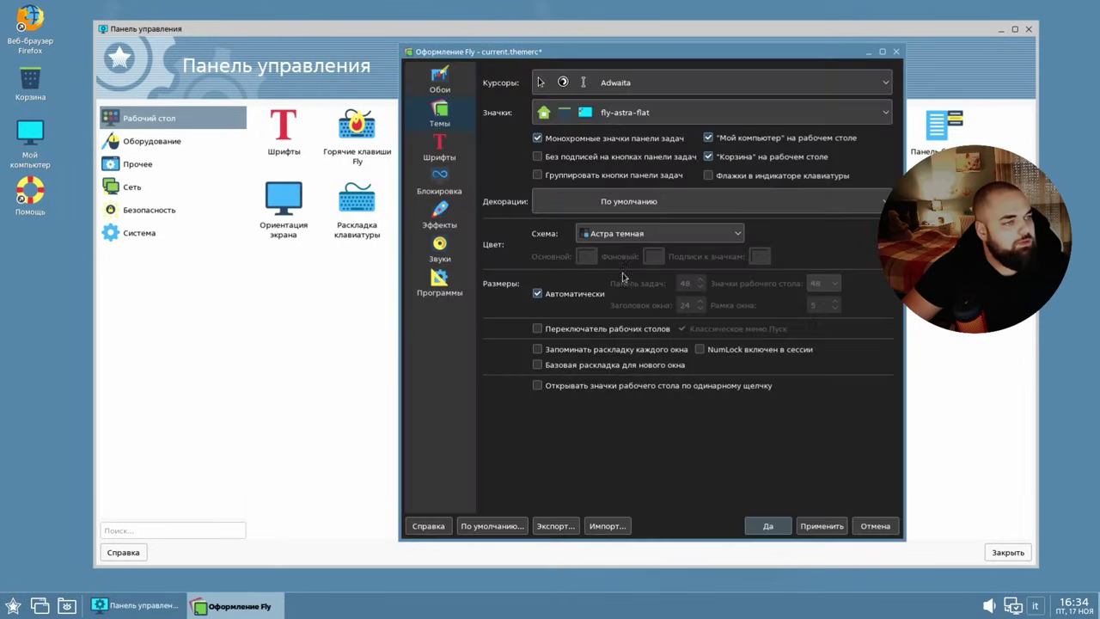
click(823, 526)
Review the available icon themes and the screen lock, effects and sound settings in Оформление Fly
click(654, 112)
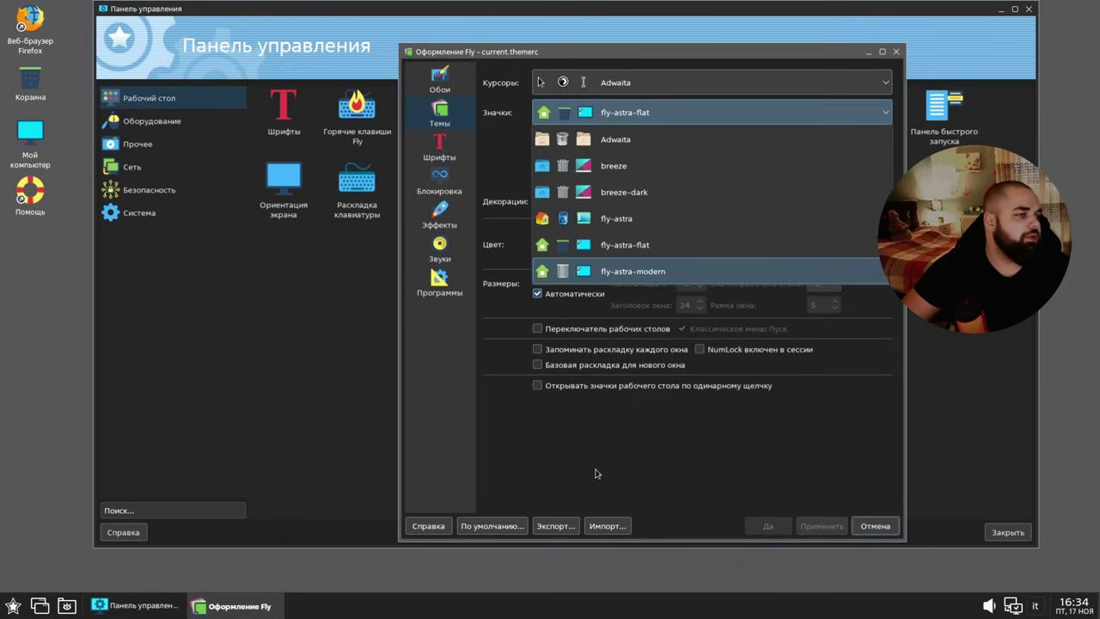
click(641, 456)
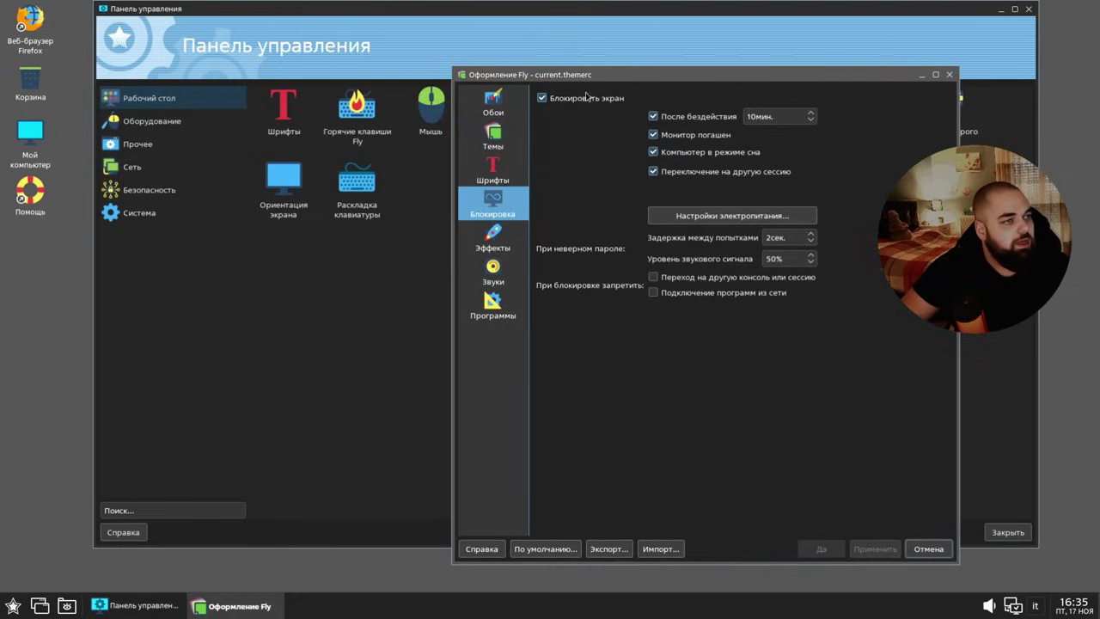
click(710, 219)
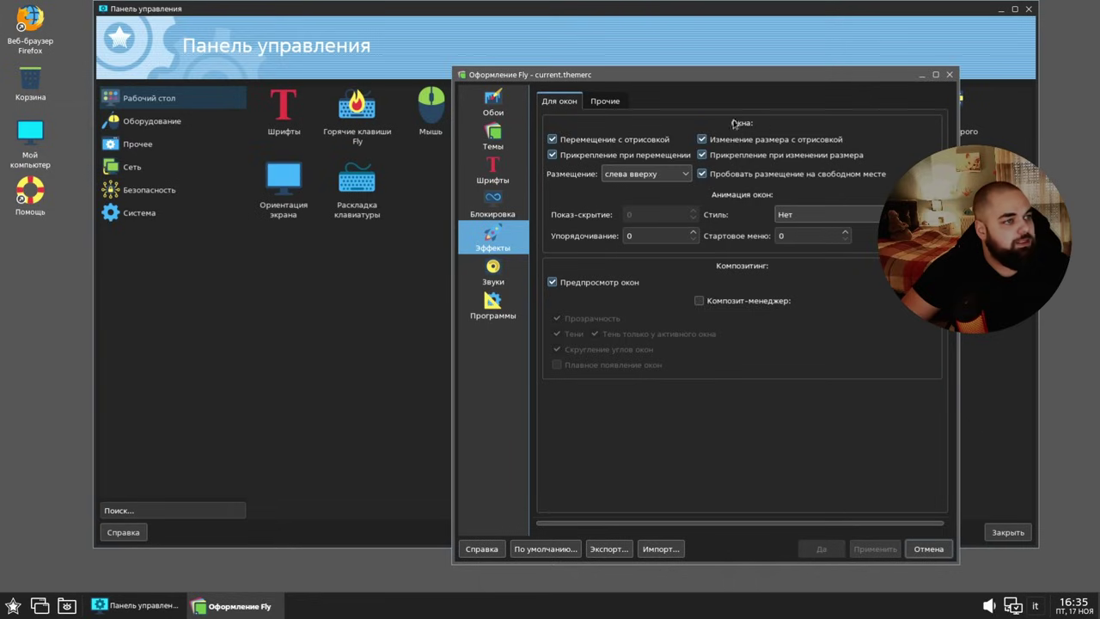
click(626, 101)
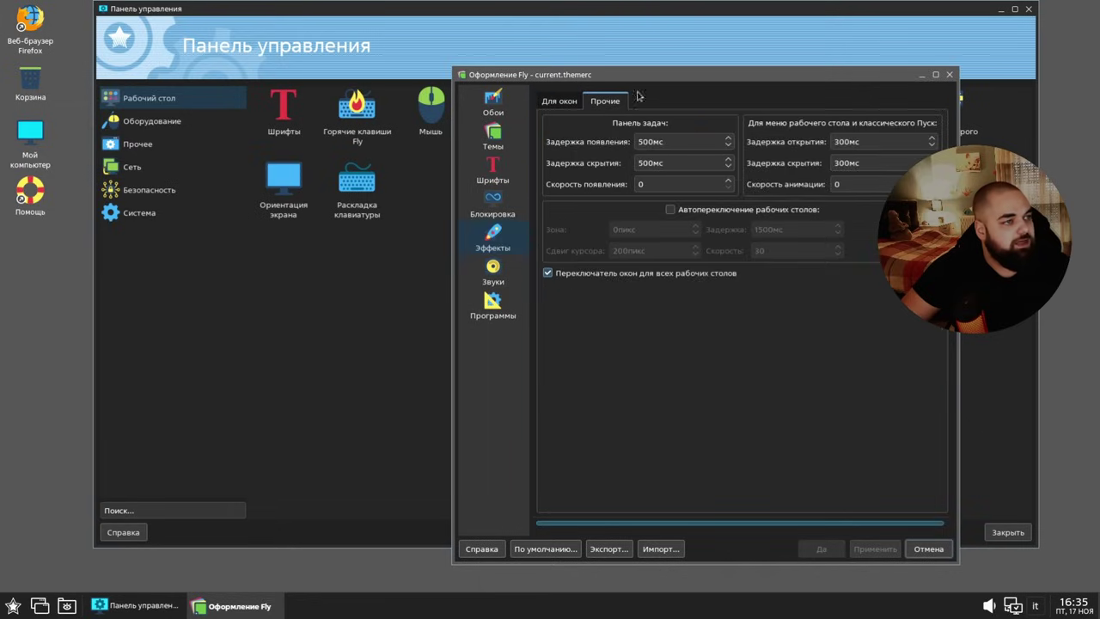
drag(666, 79, 684, 46)
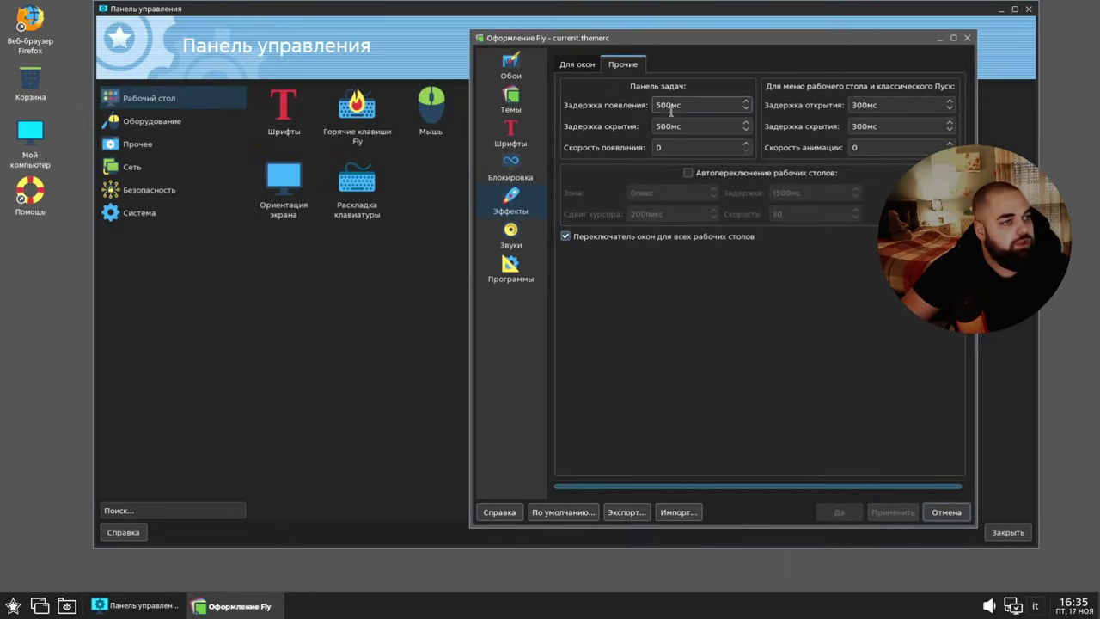
click(503, 241)
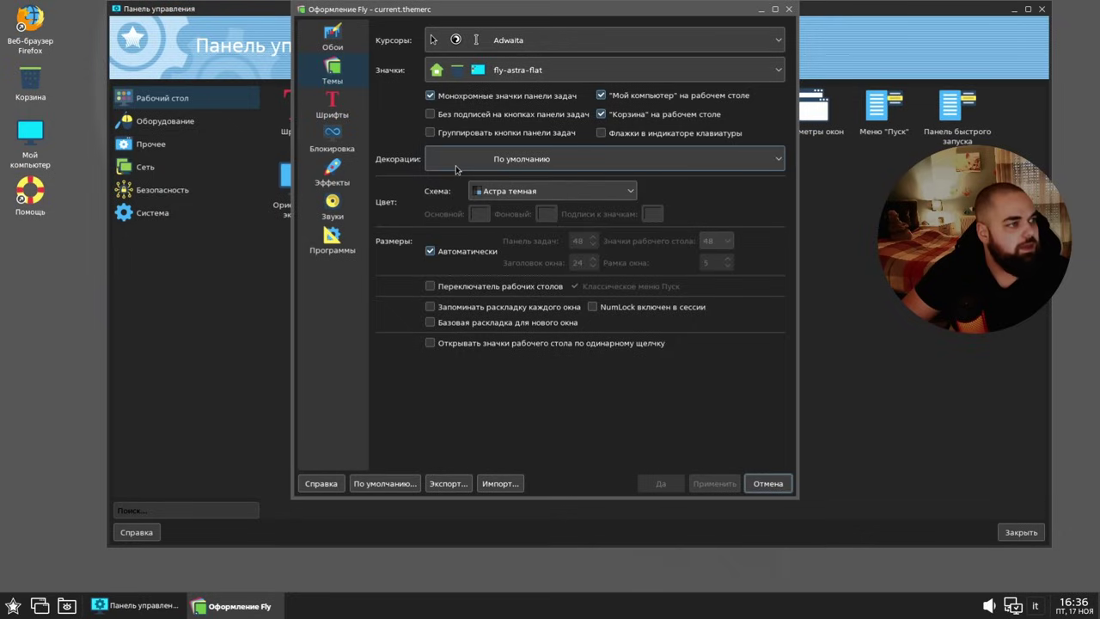
Set the Fly theme's window decorations to xp-blue, apply the change, and close the appearance settings and the control panel
click(460, 160)
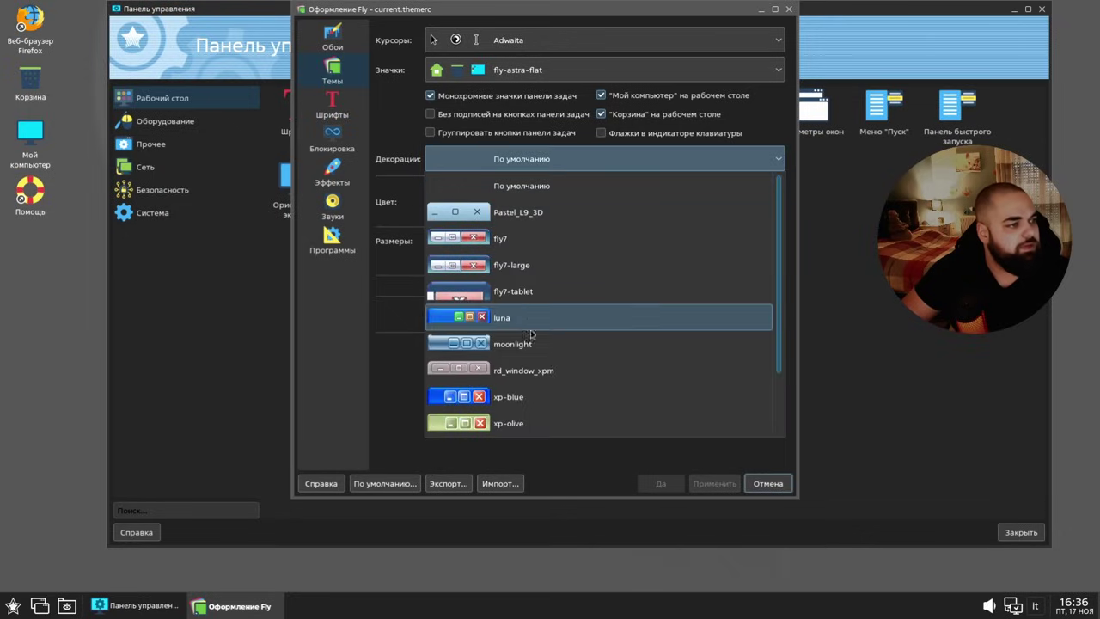
scroll(544, 397, down, 1)
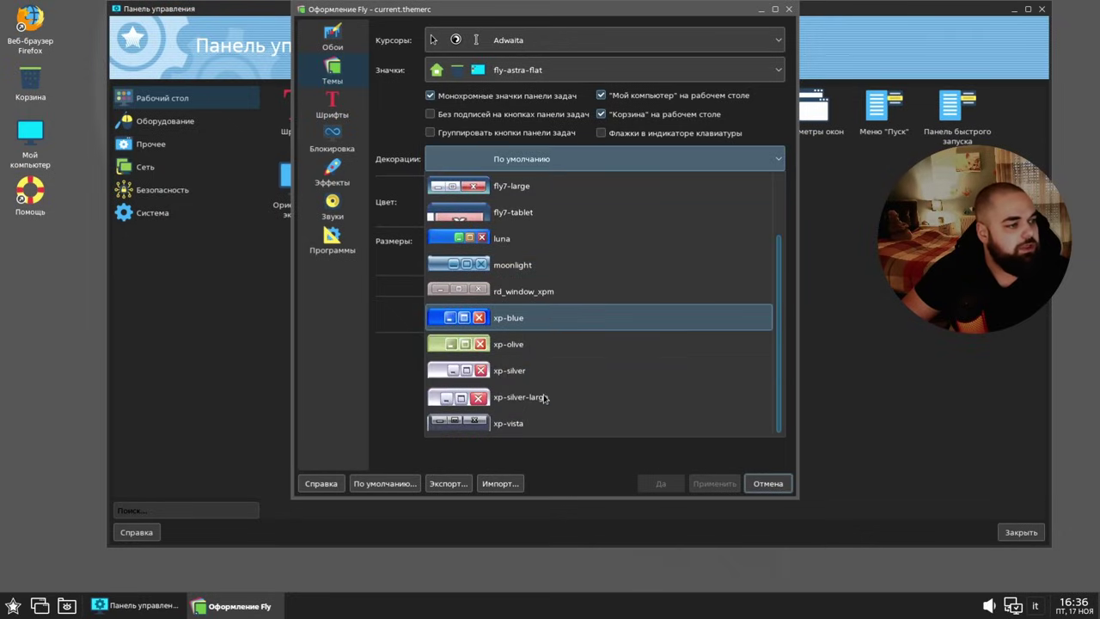
scroll(574, 400, up, 1)
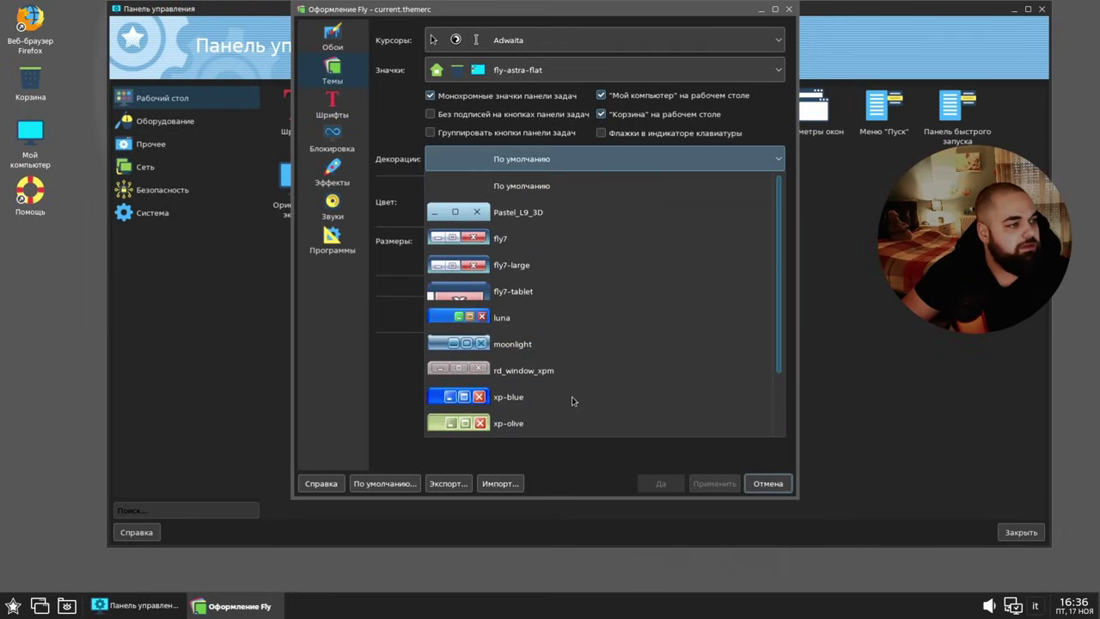
click(526, 399)
click(675, 487)
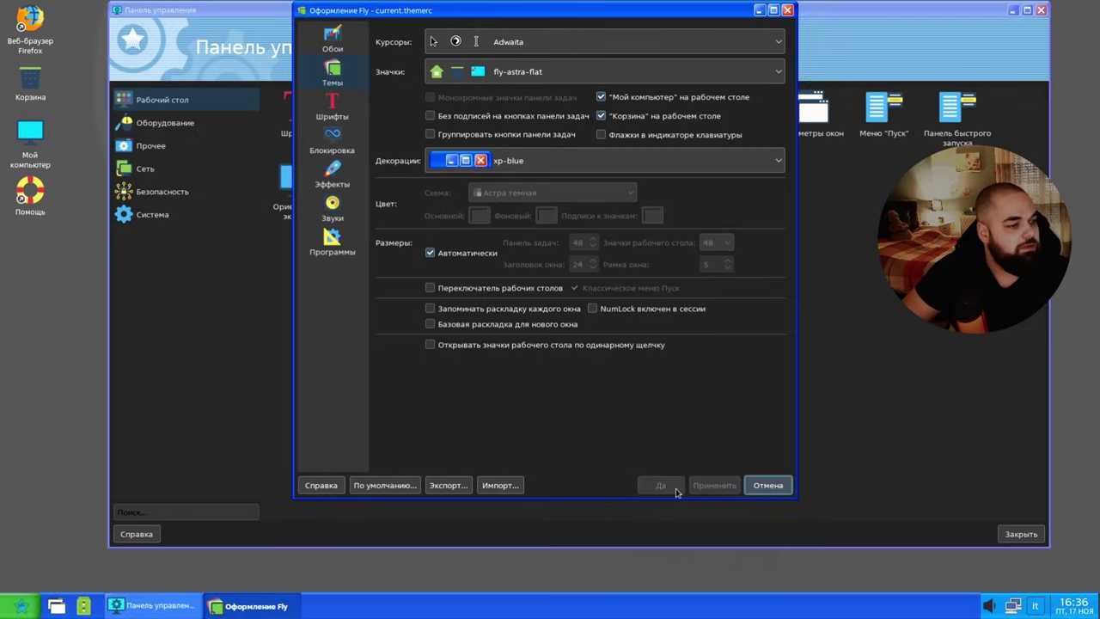
click(788, 10)
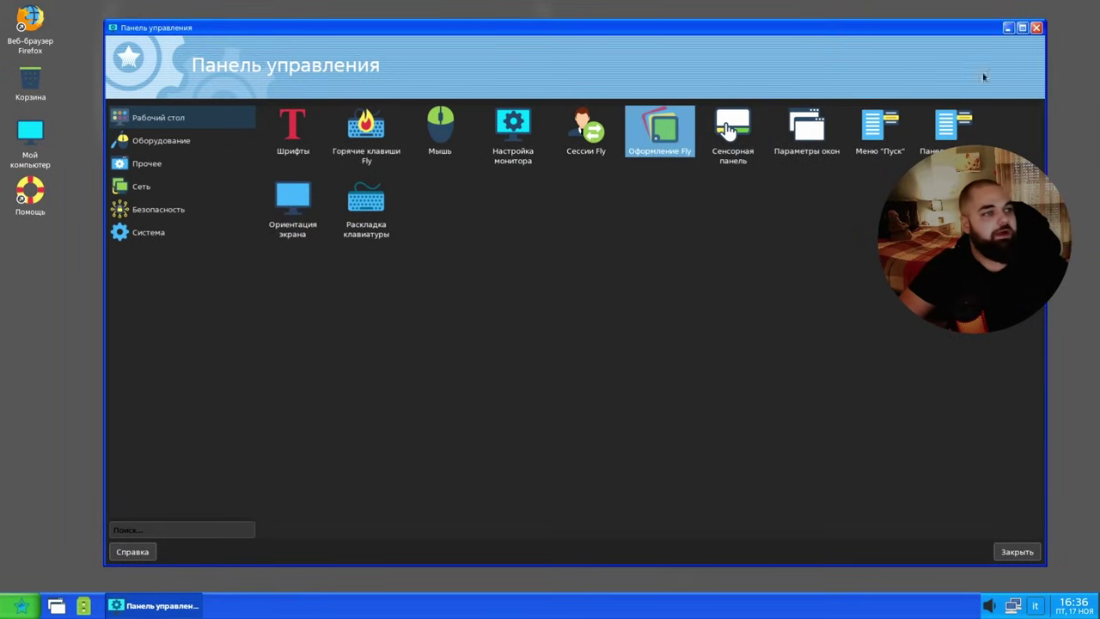
click(1036, 28)
Look through the Сеть and Системные application categories in the restyled start menu
click(20, 606)
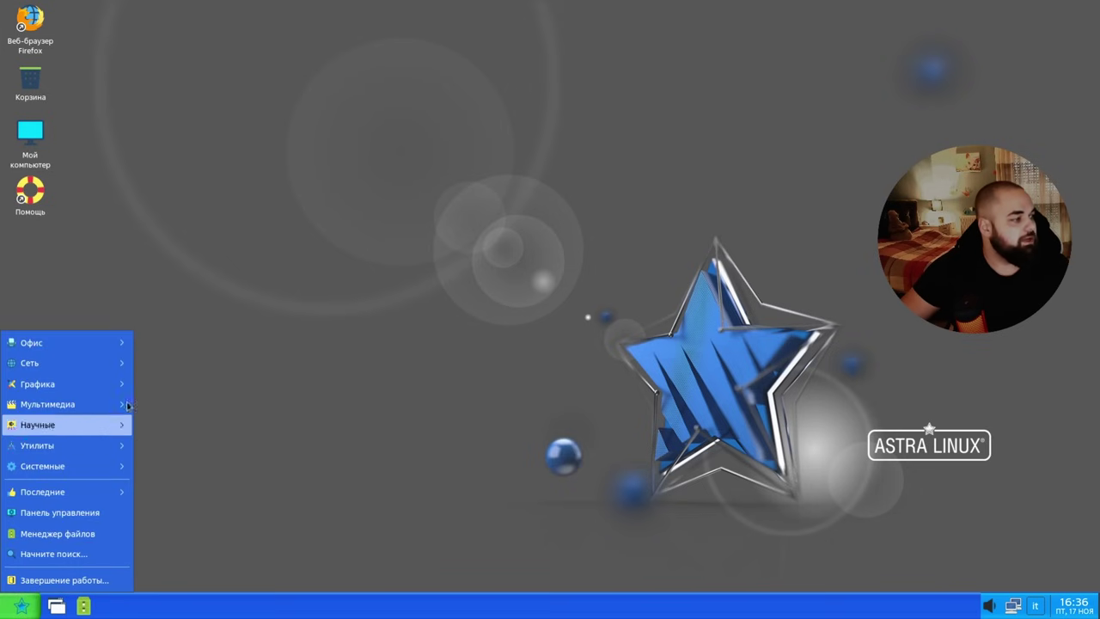
mouse_move(103, 372)
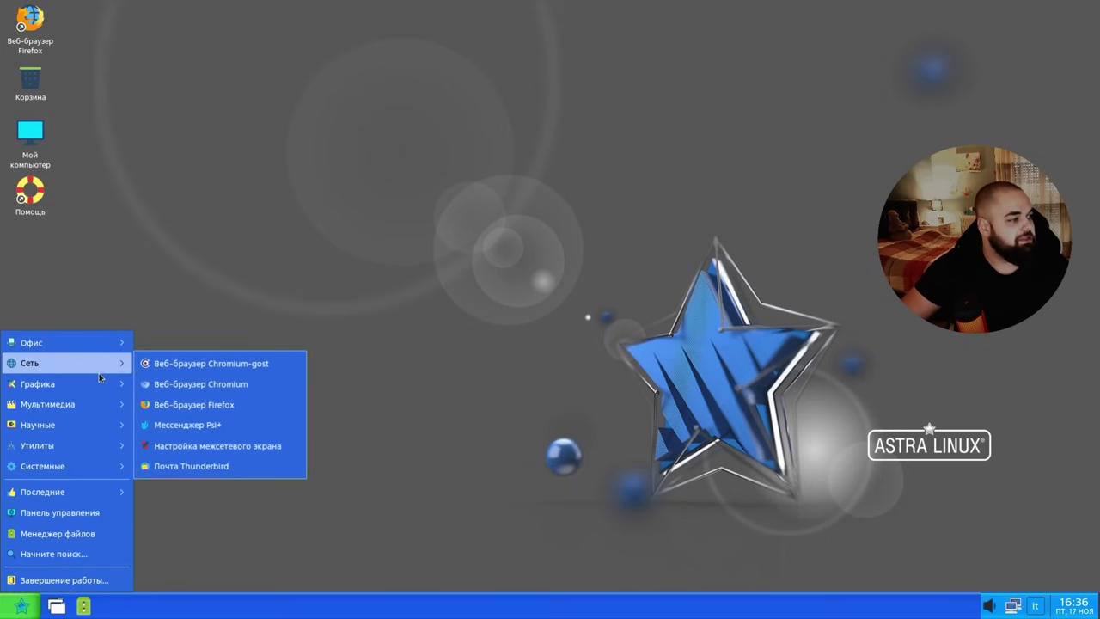
mouse_move(90, 467)
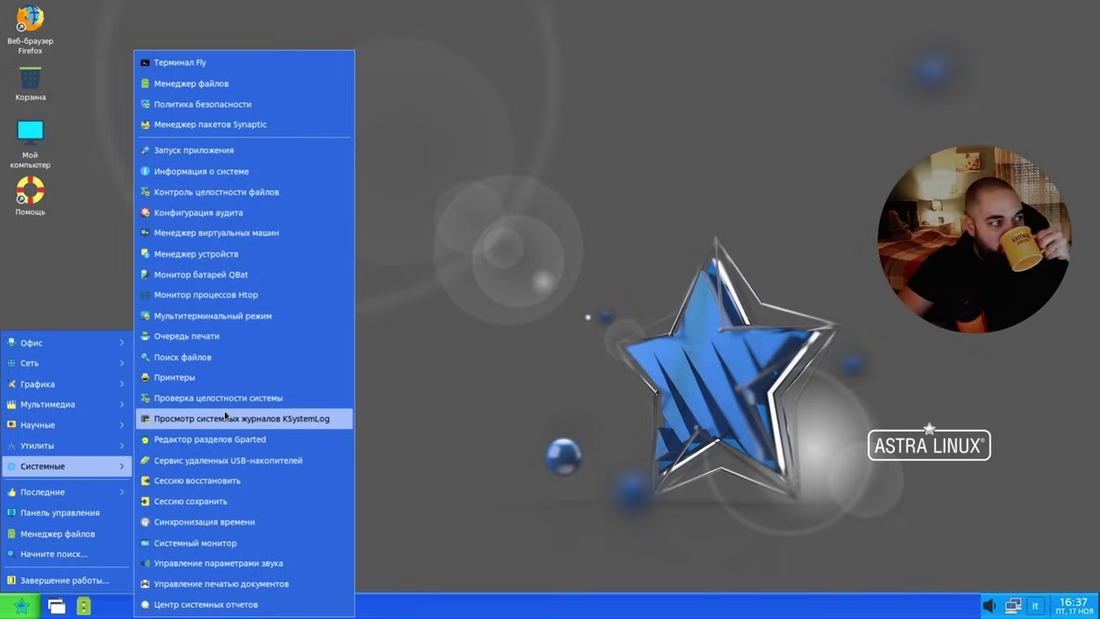
click(93, 164)
click(21, 606)
mouse_move(79, 392)
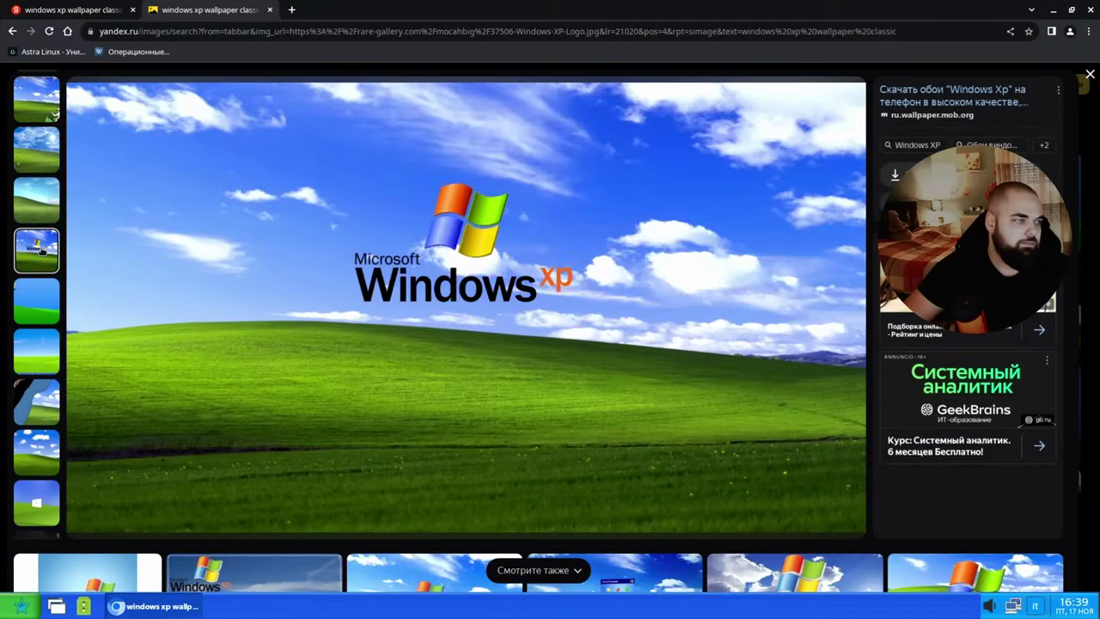
Browse the Windows XP wallpaper image results and save the green-hill picture with the centred Windows XP logo
click(39, 259)
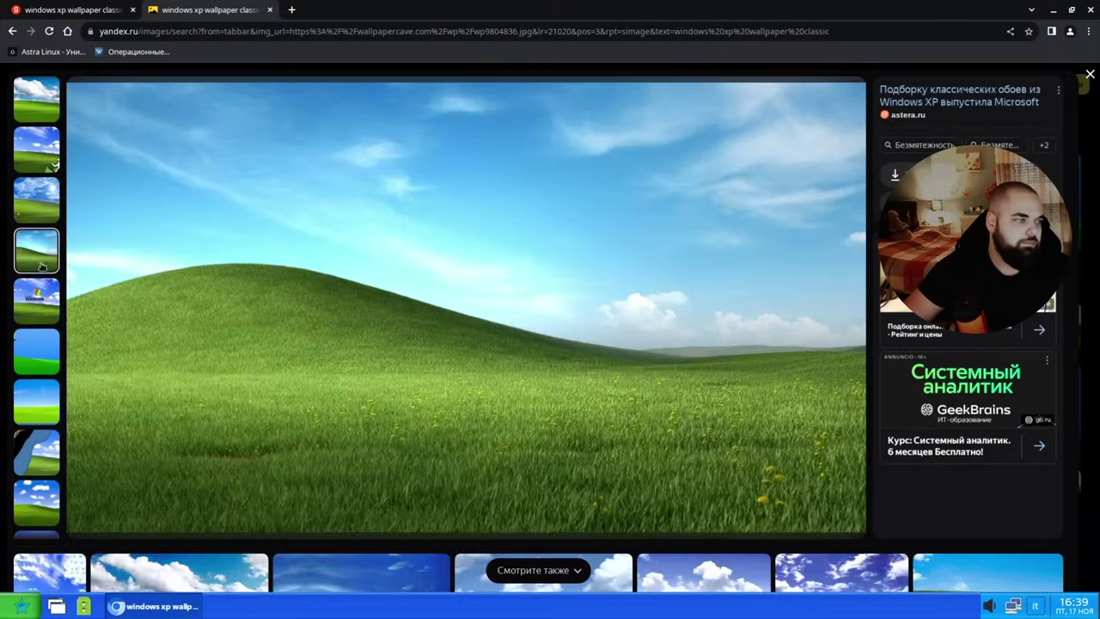
key(Right)
key(Right)
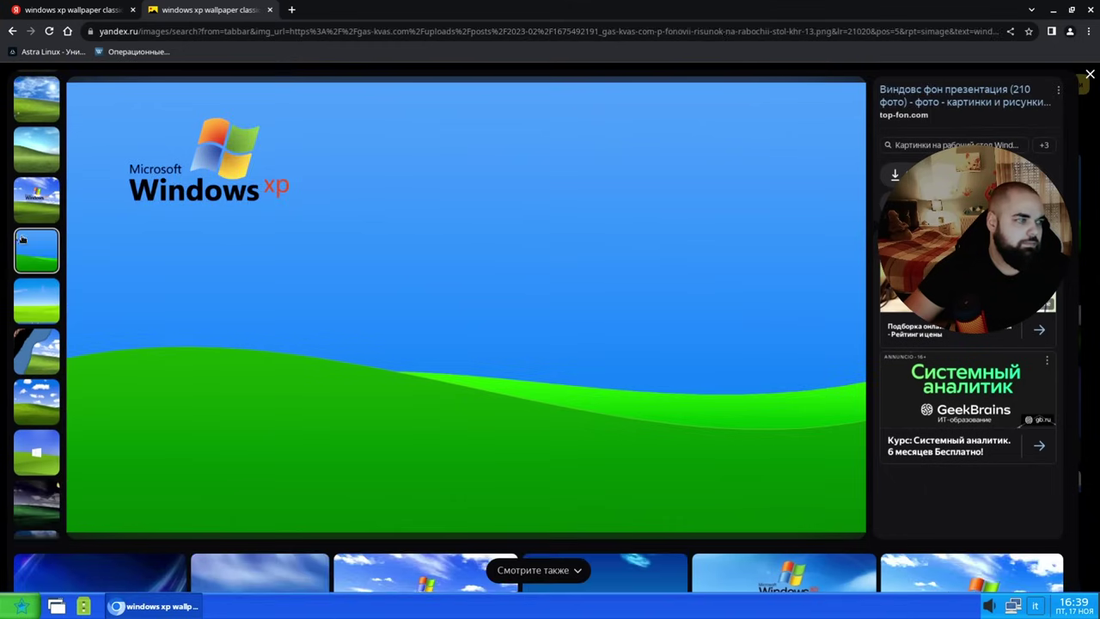
key(Right)
right_click(290, 253)
click(318, 281)
click(700, 356)
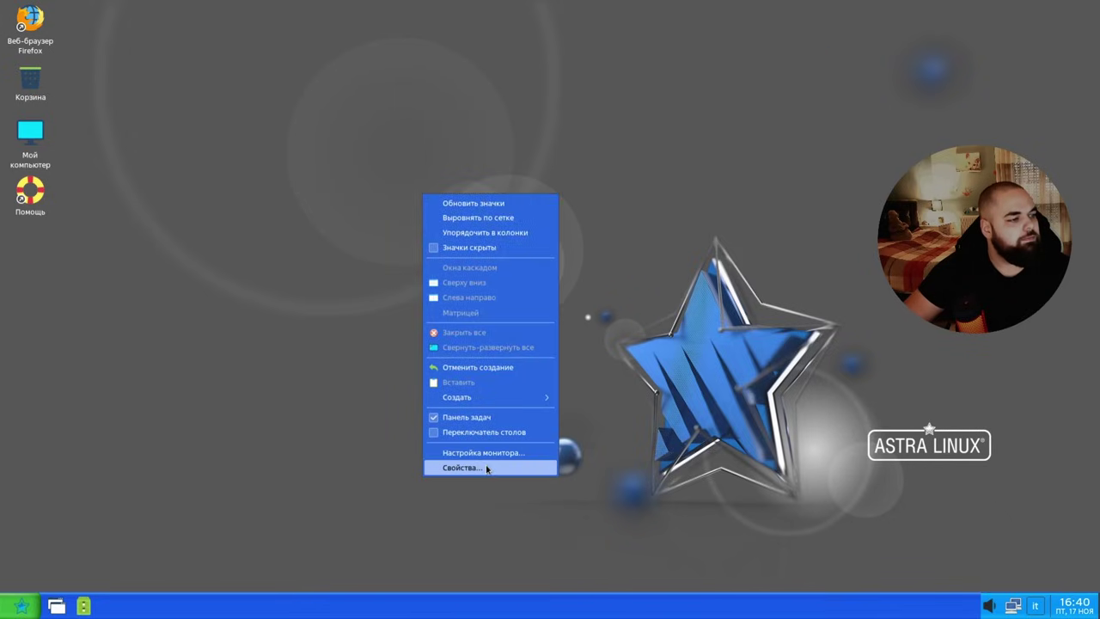
In the desktop properties, choose 68683aba046da843aafdd805eef6c1e3.jpeg from the Изображения folder as the wallpaper
click(487, 462)
click(692, 401)
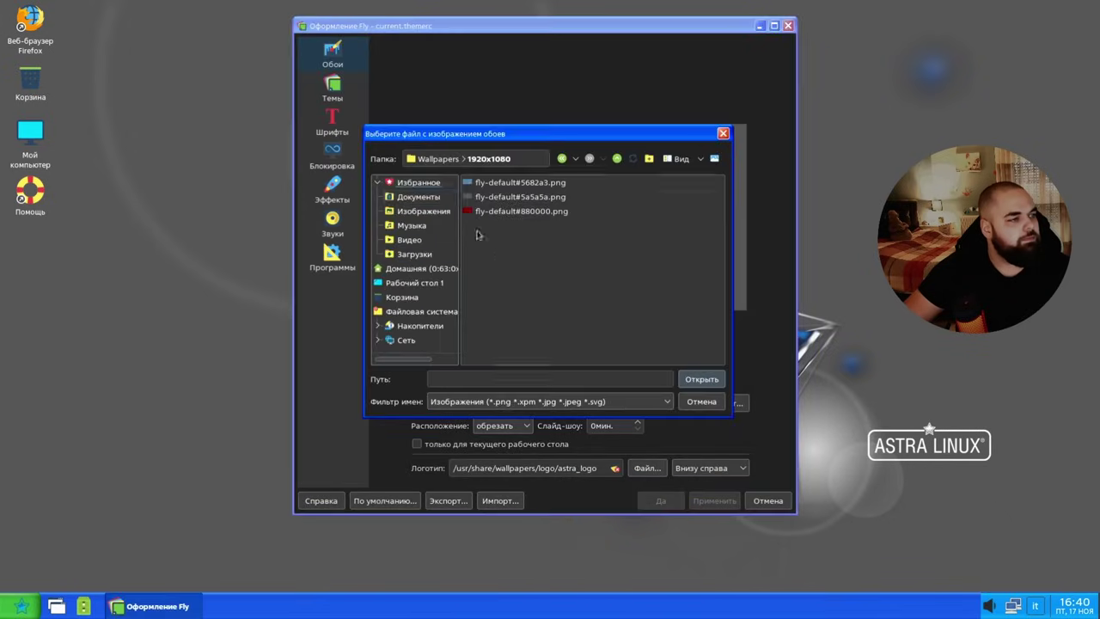
click(423, 211)
click(516, 213)
click(701, 378)
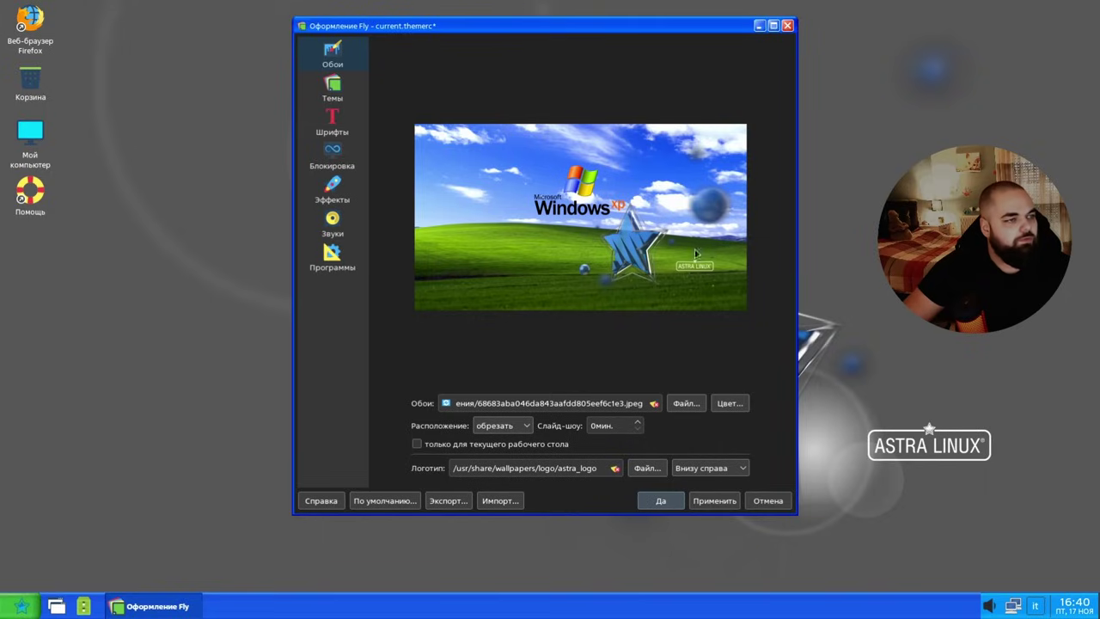
Set the wallpaper logo to Не показывать, apply the wallpaper settings and close Оформление Fly
click(698, 468)
click(711, 450)
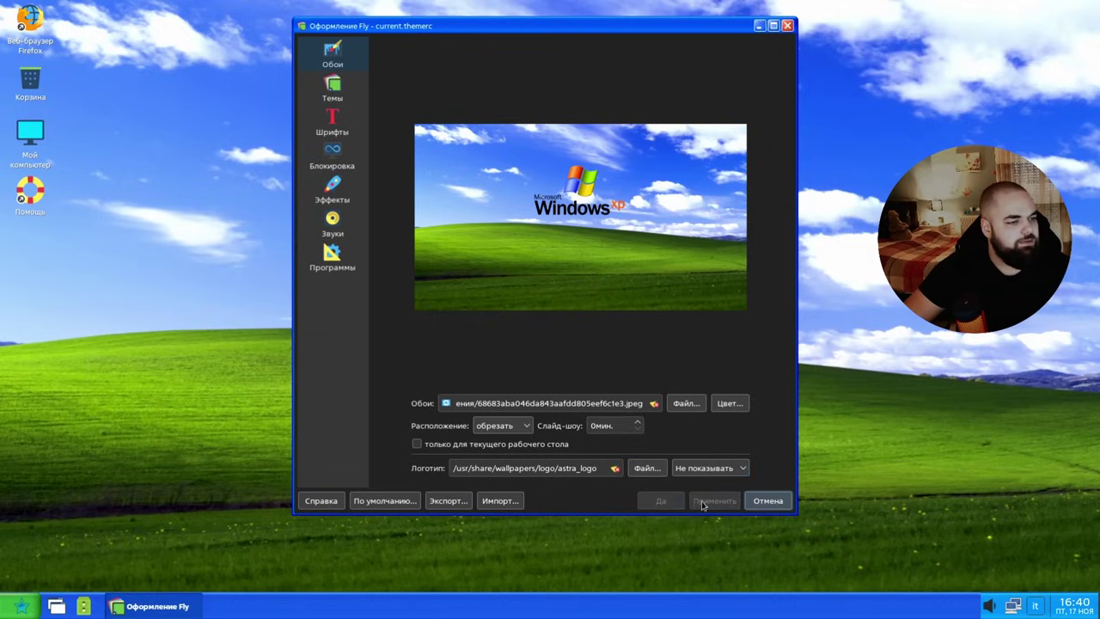
click(789, 26)
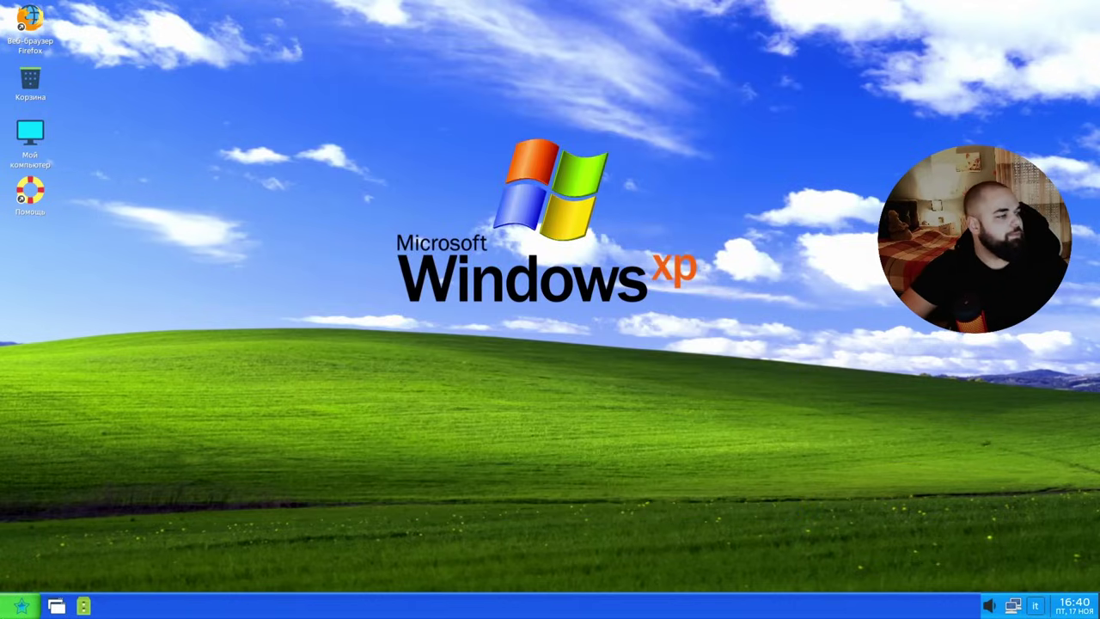
Open Текст LibreOffice from the Офис category, show the blank document in single-page view, and close it
click(21, 606)
mouse_move(96, 344)
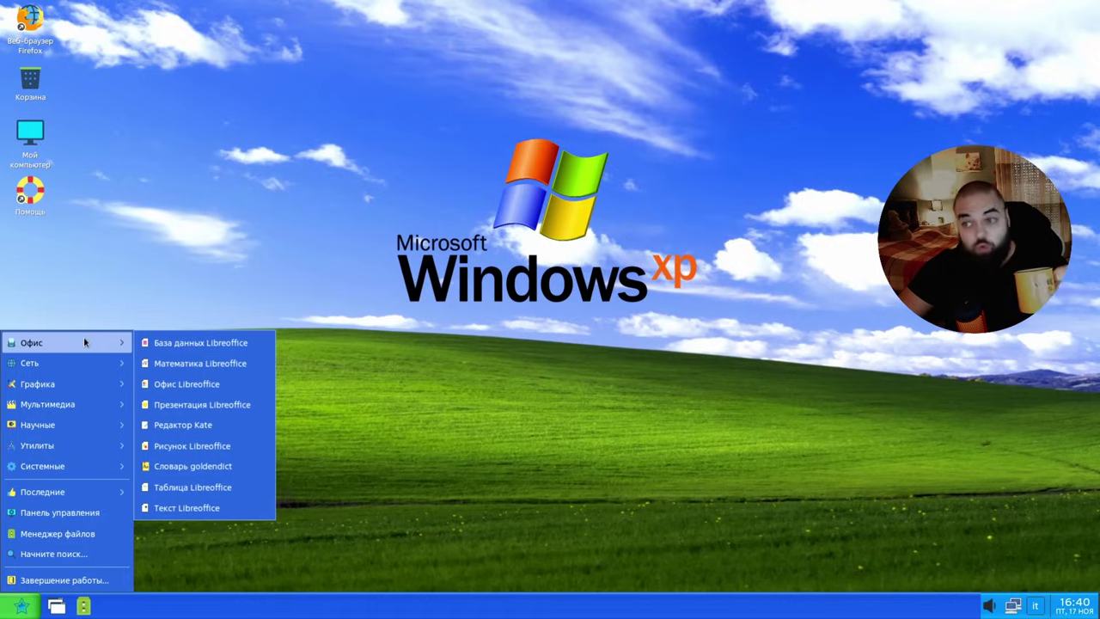
click(196, 509)
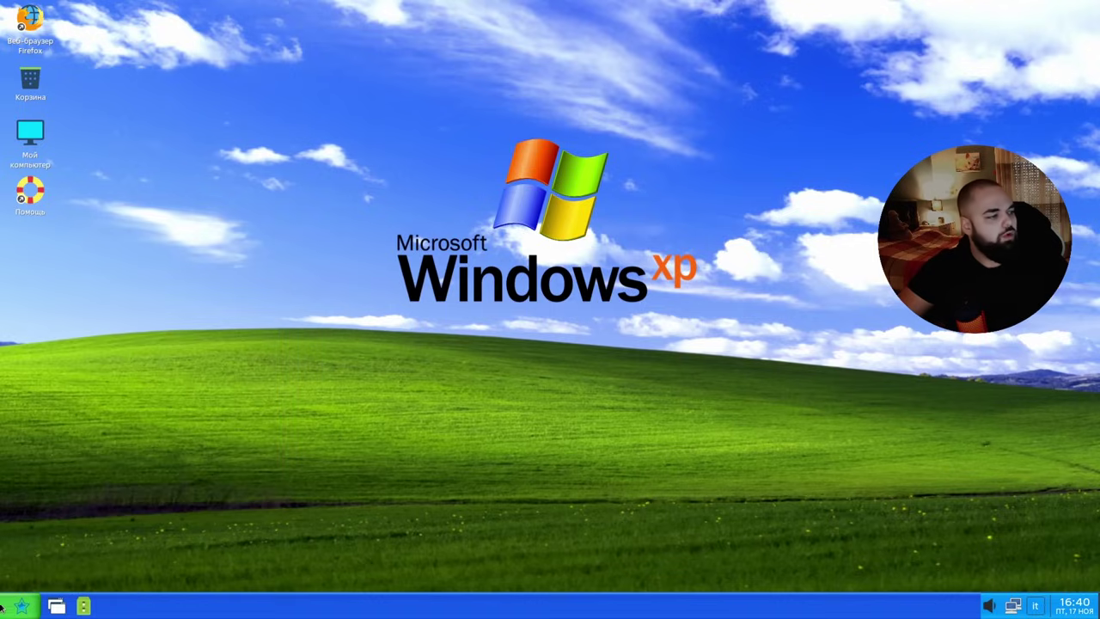
click(20, 608)
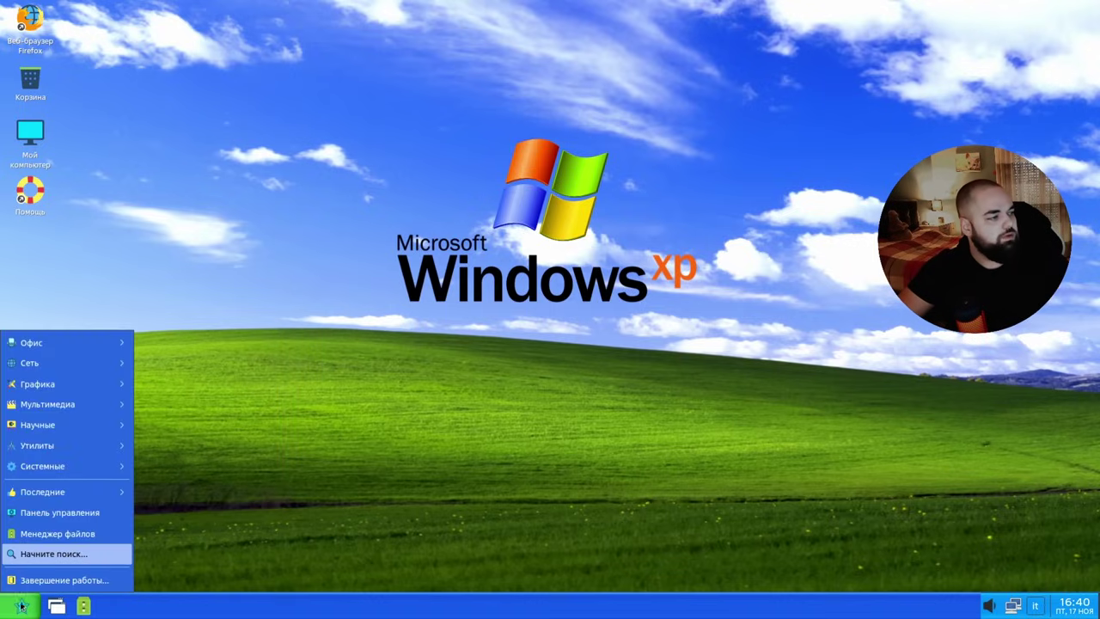
mouse_move(53, 351)
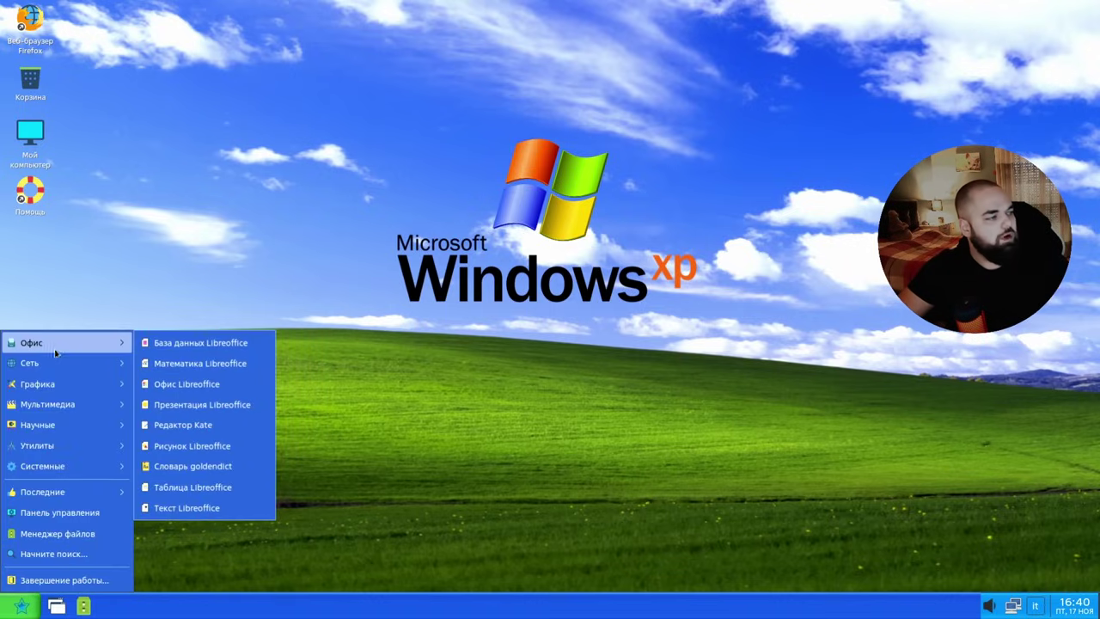
click(197, 508)
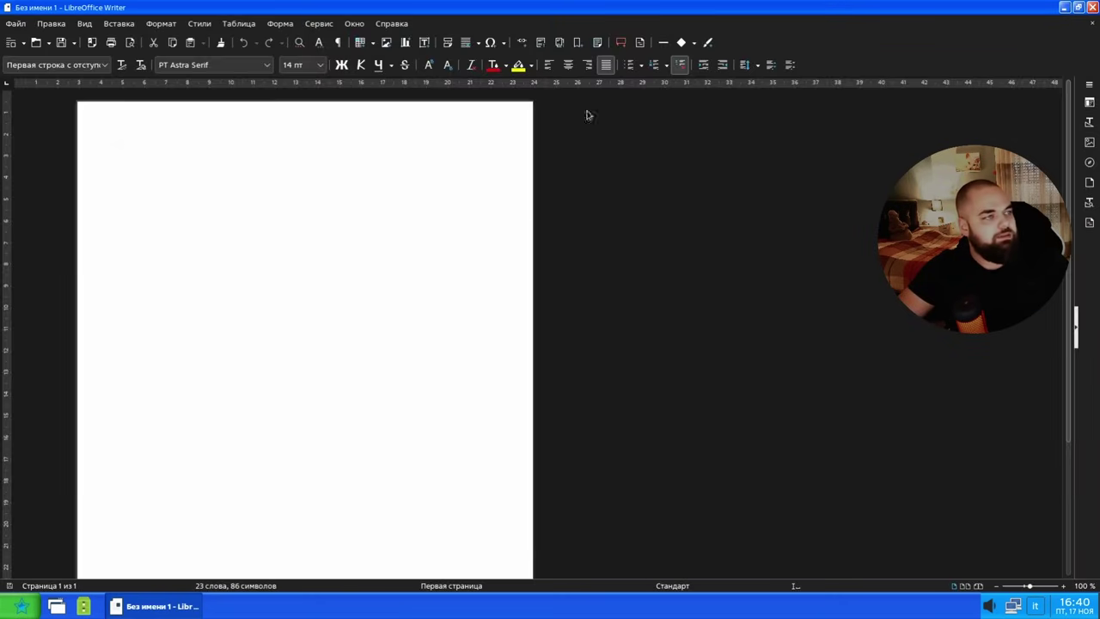
click(955, 586)
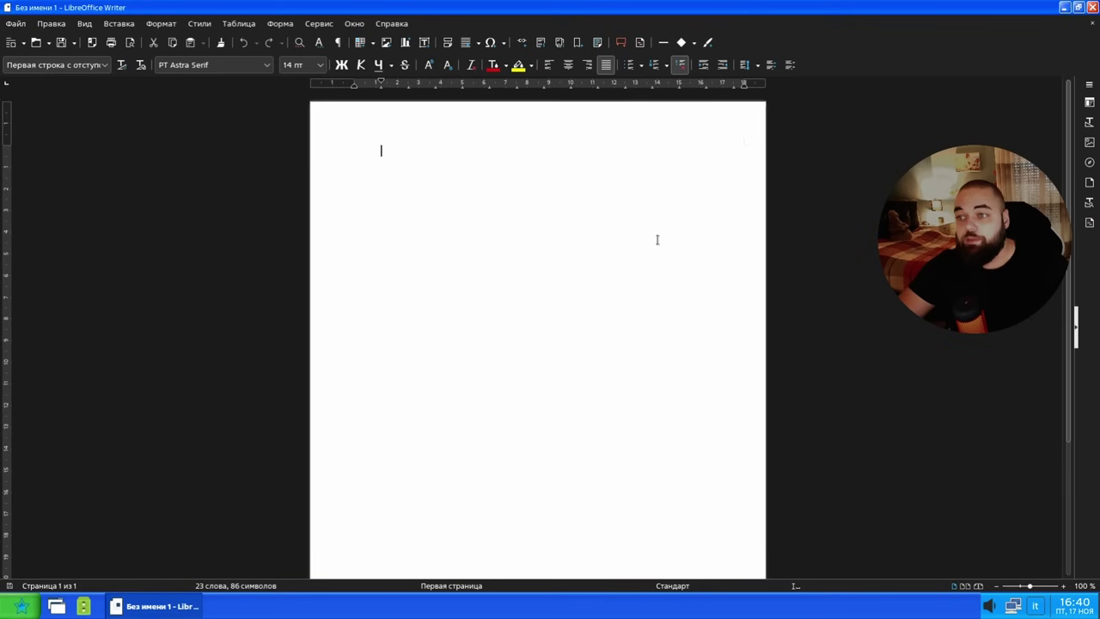
click(1093, 7)
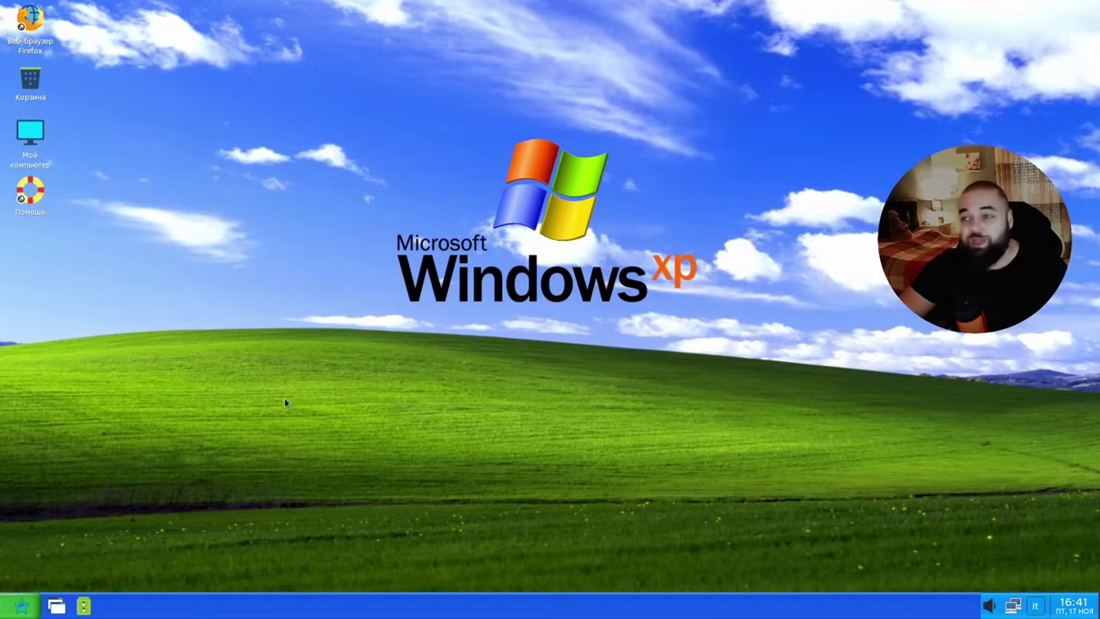
Open the file manager at the home folder, shift its window slightly down, and close it
click(84, 607)
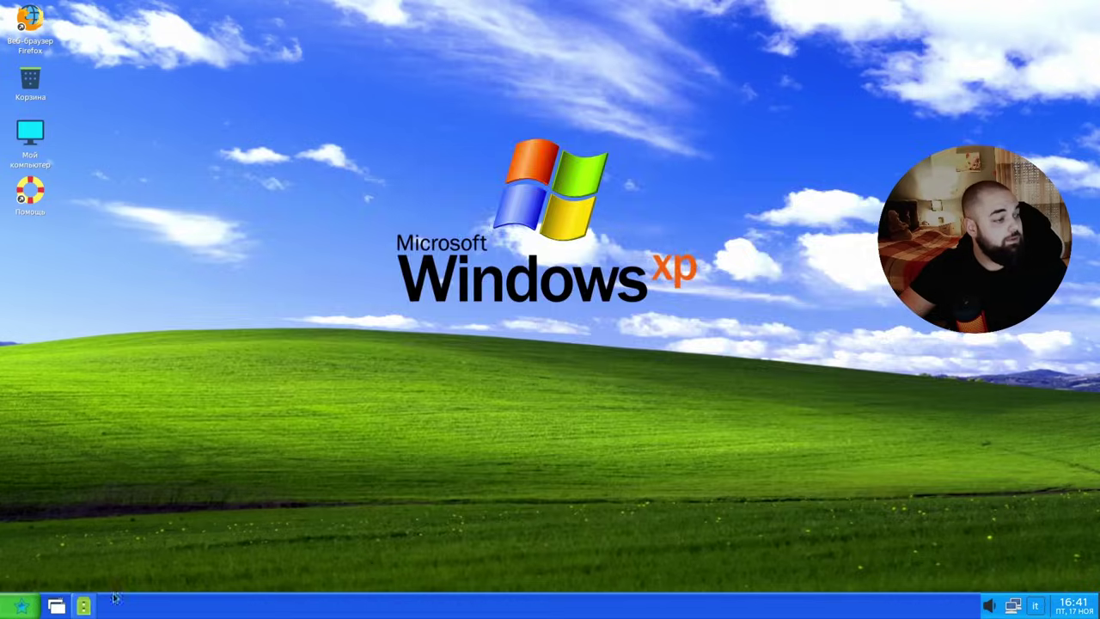
drag(578, 52, 581, 75)
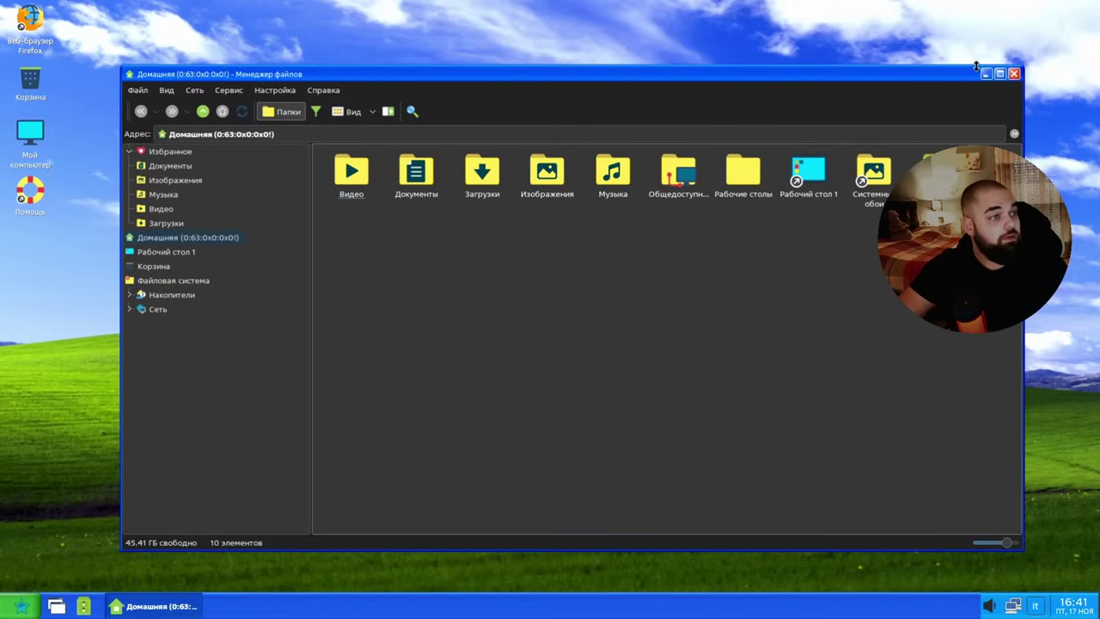
click(1013, 76)
Open the Chromium-gost browser, look over the product overview on the astralinux.ru home page, and close the browser
click(19, 606)
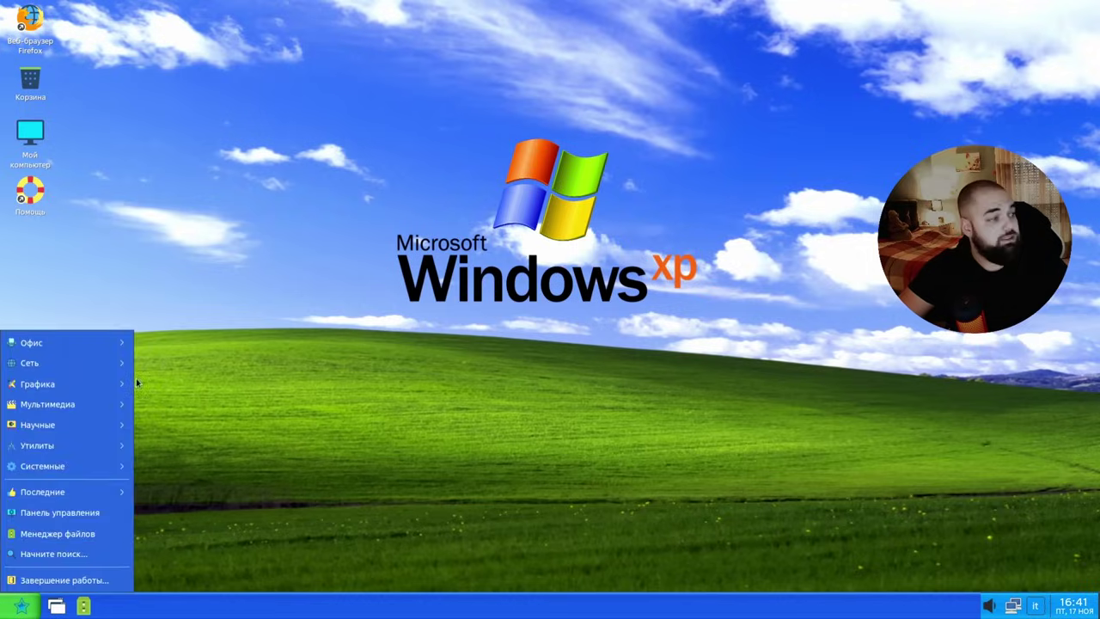
mouse_move(90, 365)
click(168, 365)
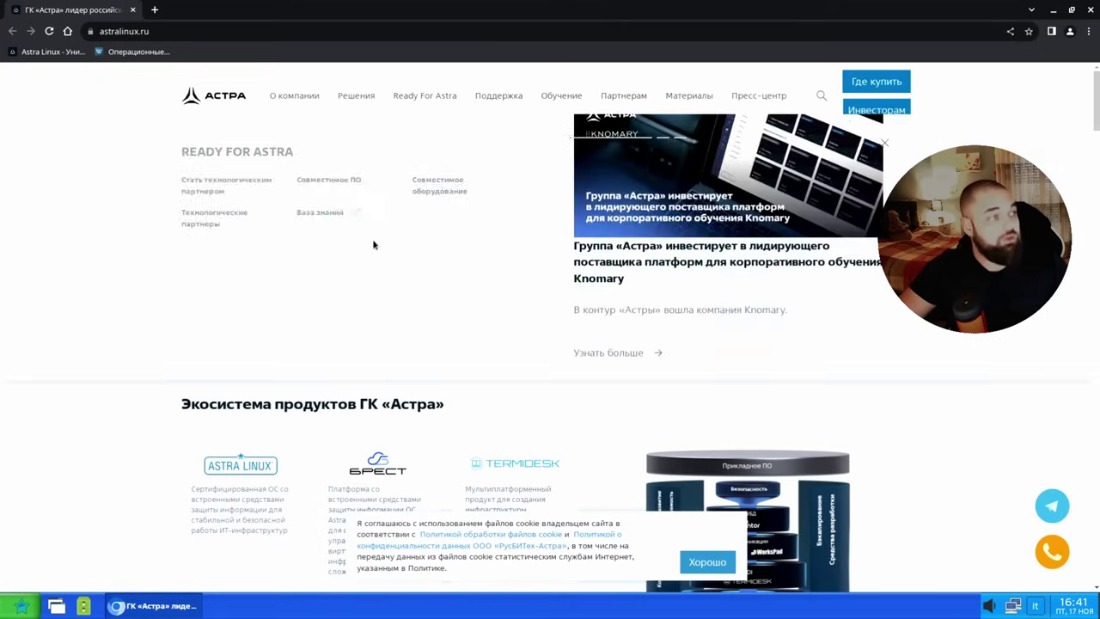
scroll(504, 450, down, 5)
scroll(527, 456, down, 3)
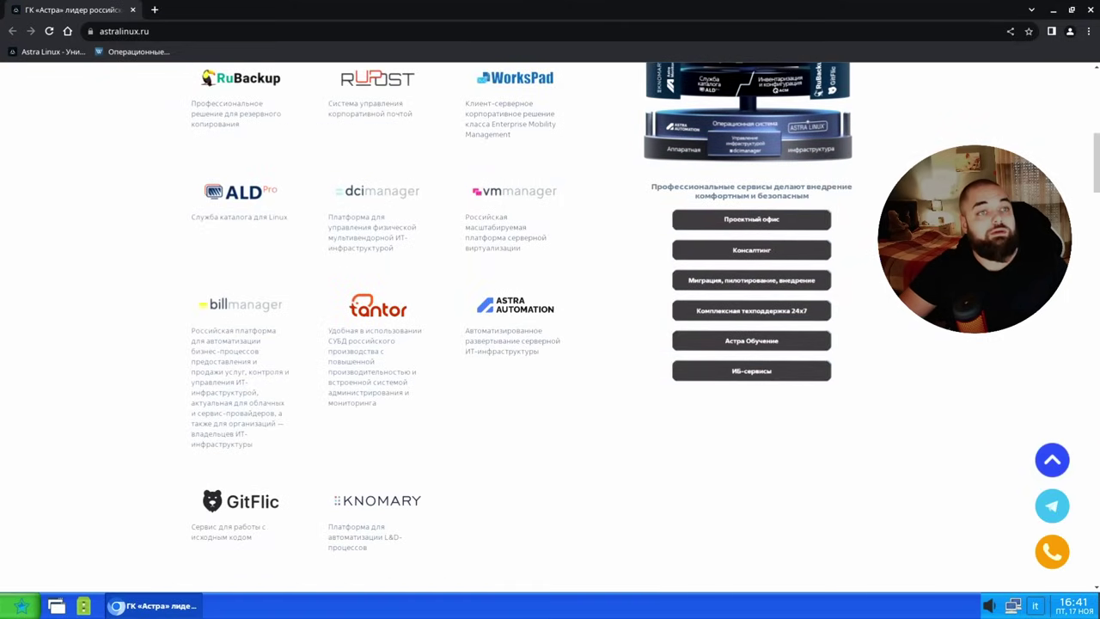
click(1090, 9)
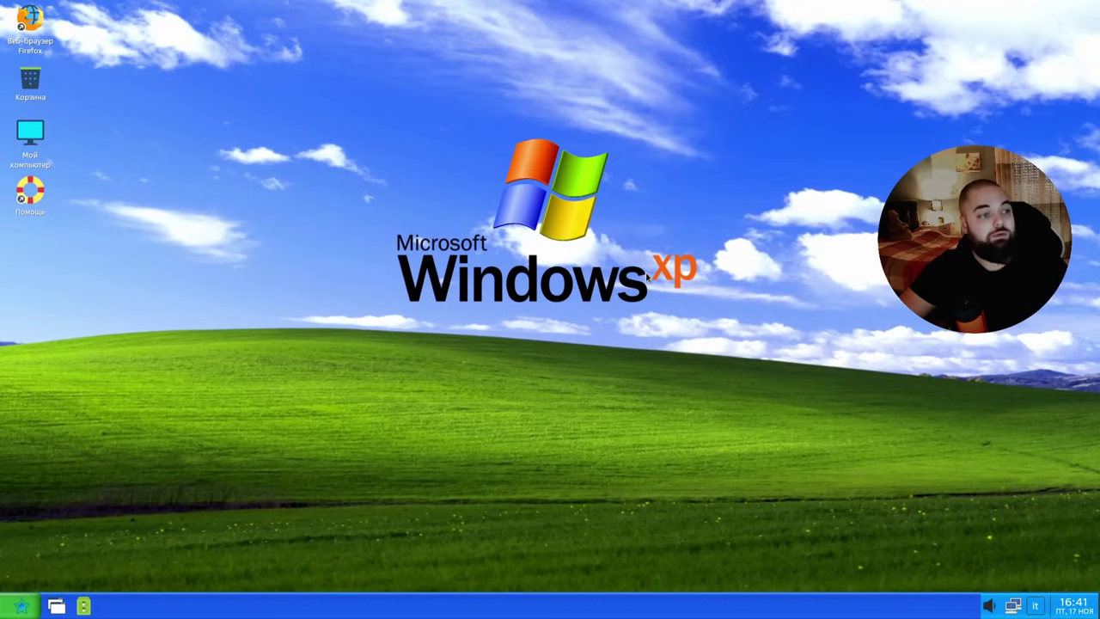
Switch the keyboard layout to ru, and review the time zone, synchronisation and display format settings in Дата и время
click(1037, 606)
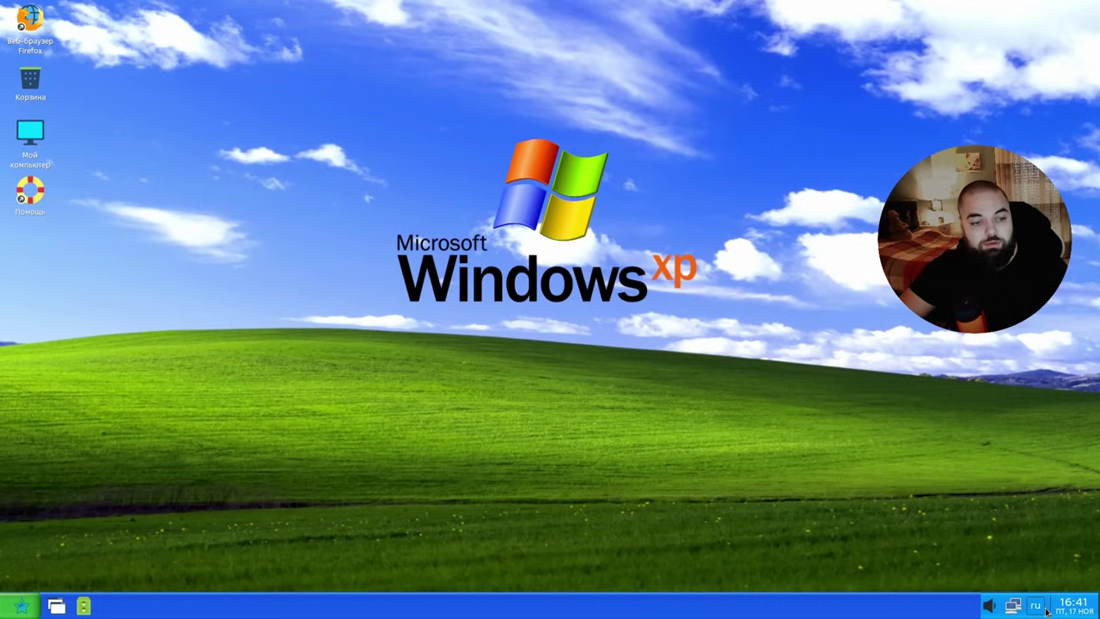
click(1085, 609)
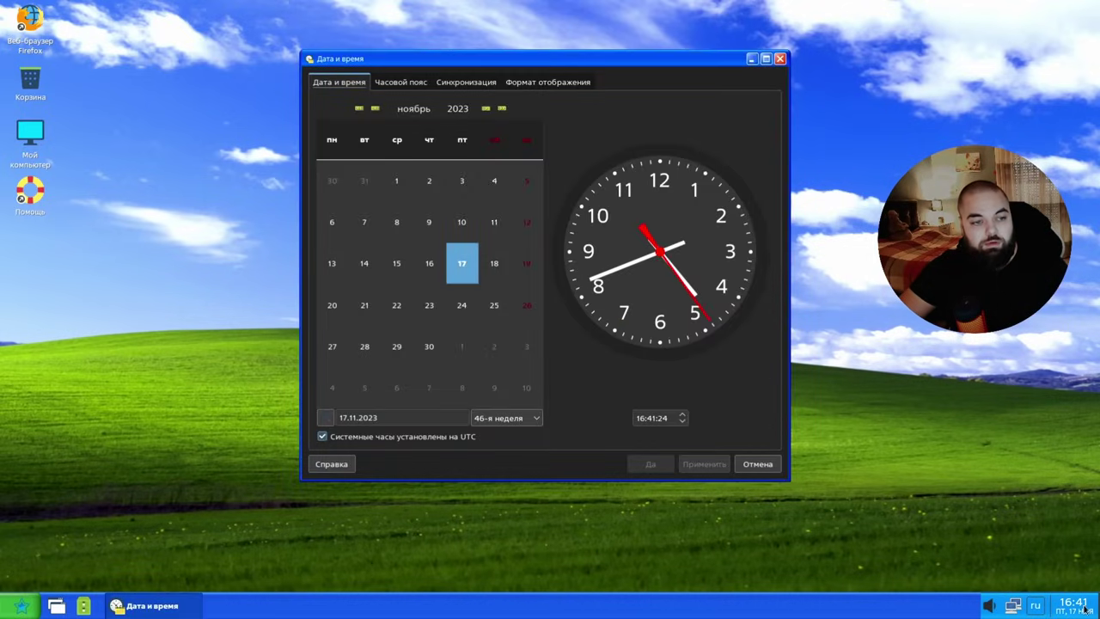
click(420, 84)
click(460, 83)
click(401, 82)
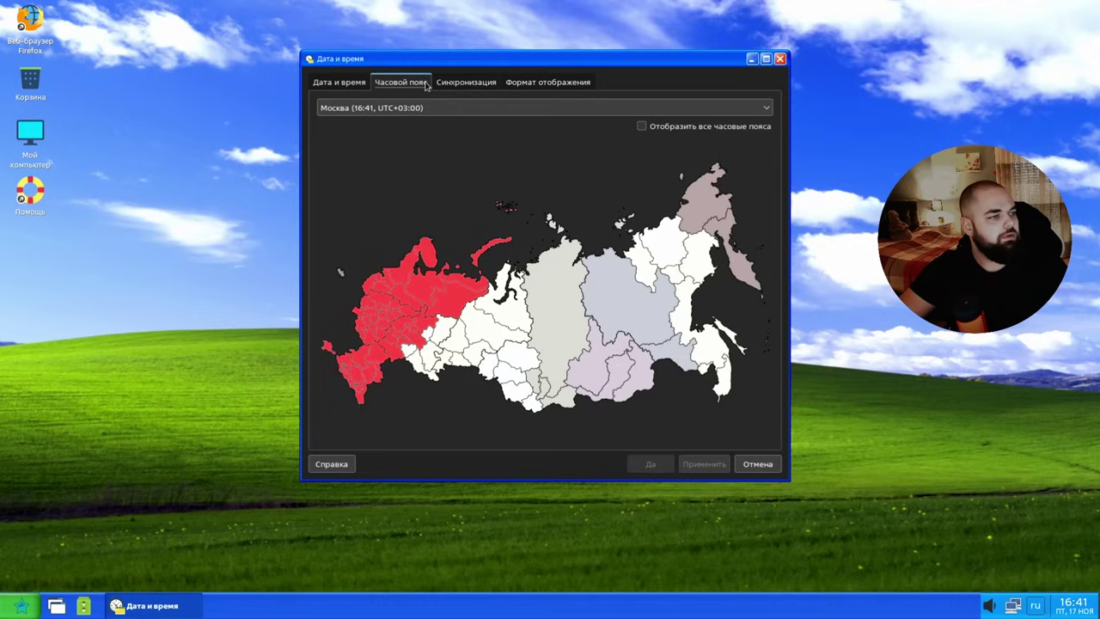
click(466, 83)
click(529, 84)
click(779, 58)
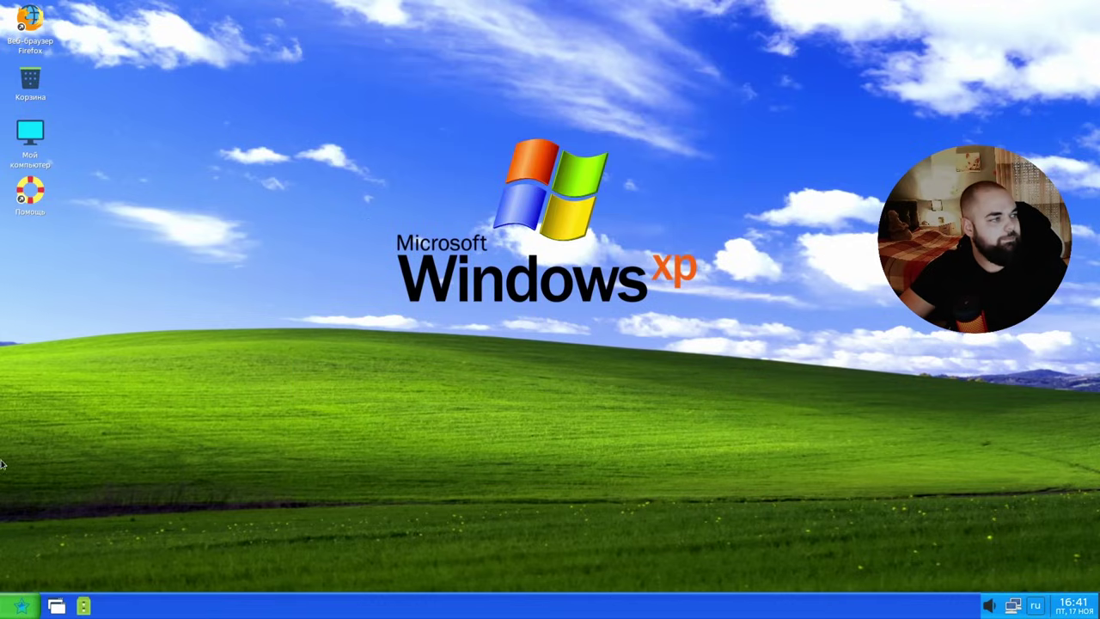
click(20, 606)
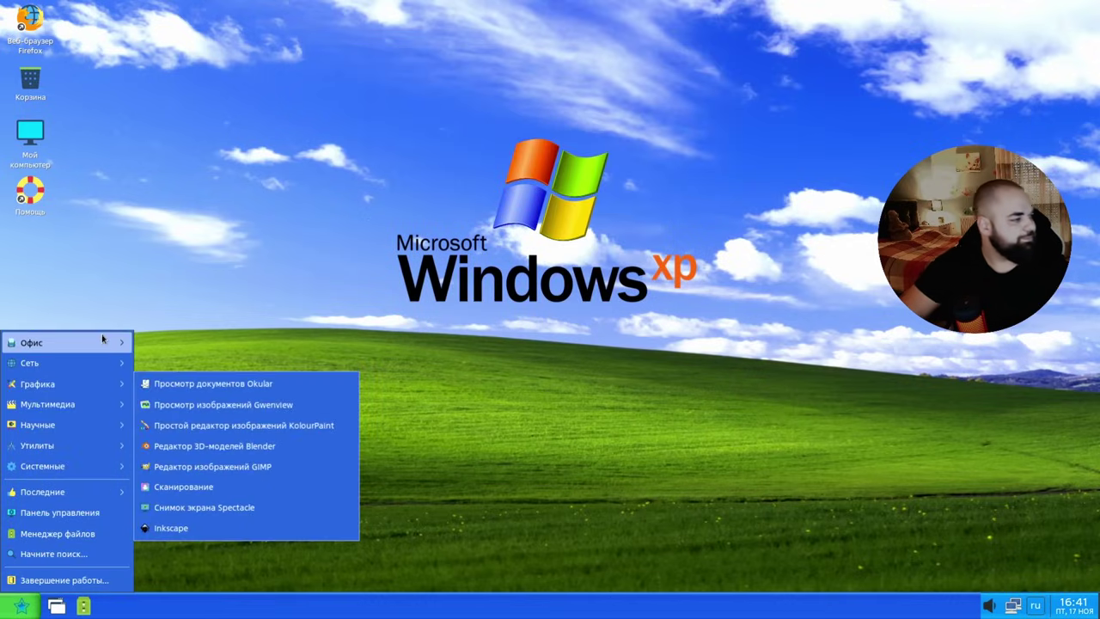
mouse_move(102, 337)
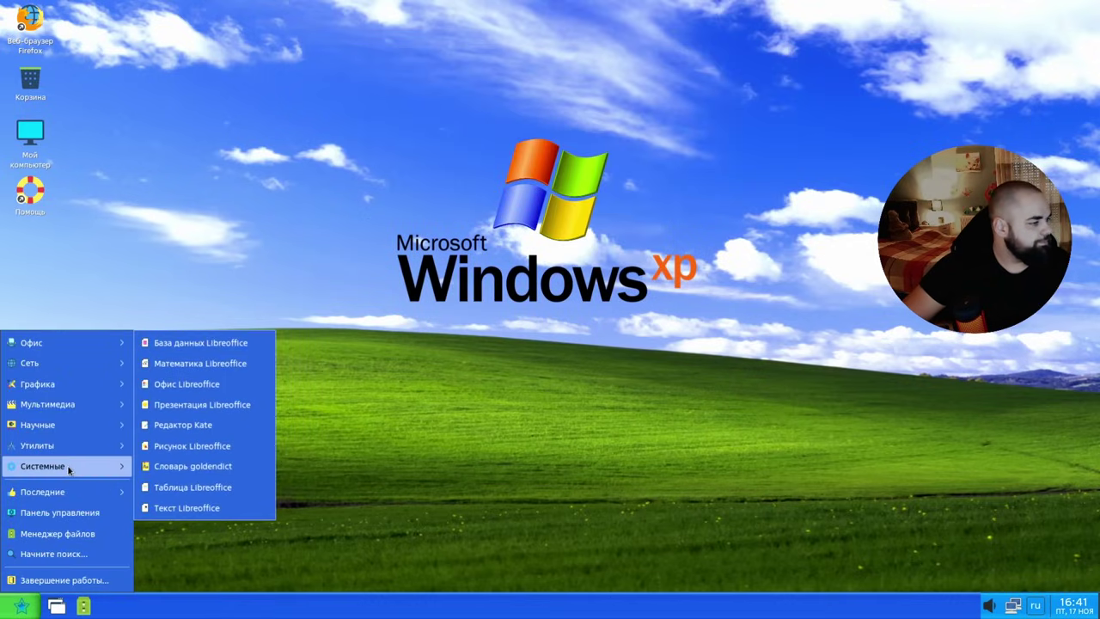
mouse_move(72, 467)
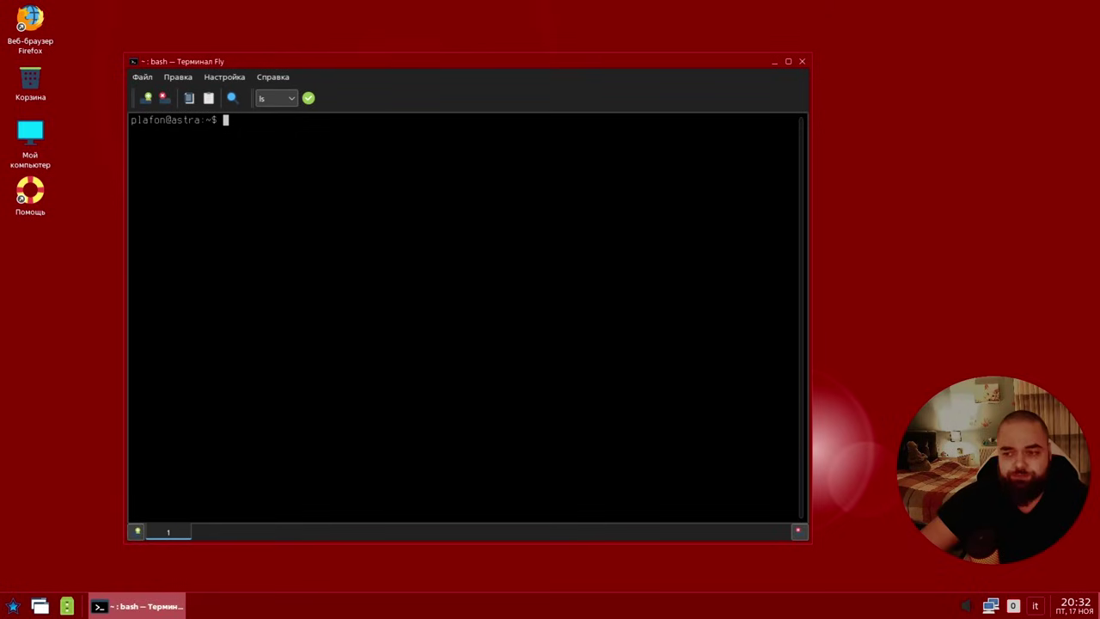
Install Flatpak without confirmation prompts using sudo apt install flatpak -y, authenticating with the sudo password
text(sudo apt install fla)
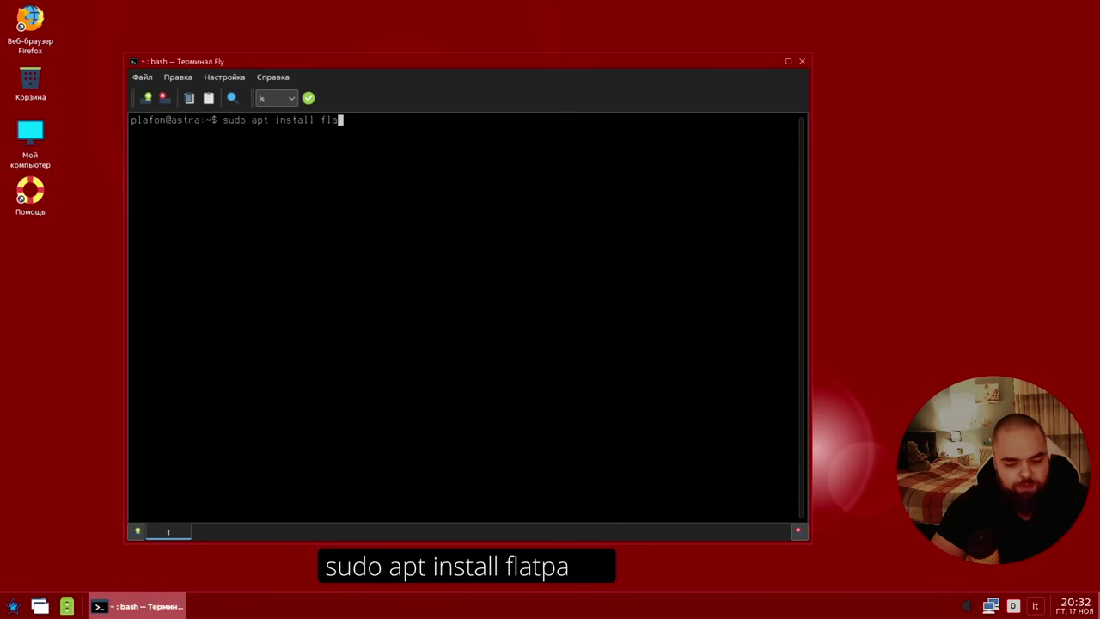
text(tpak -y)
key(Return)
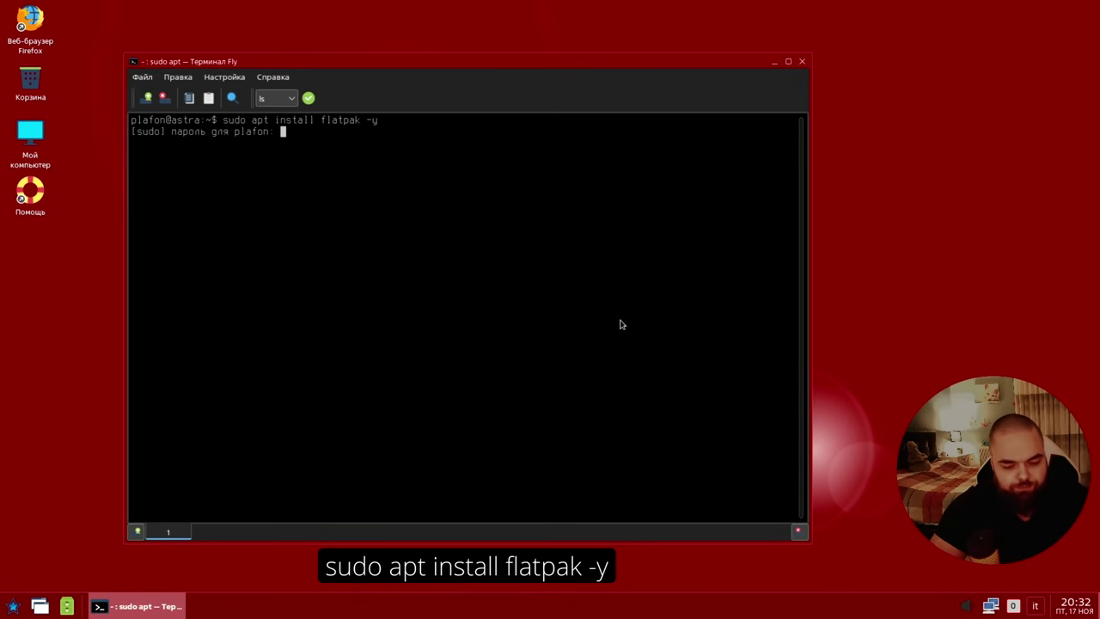
key(Return)
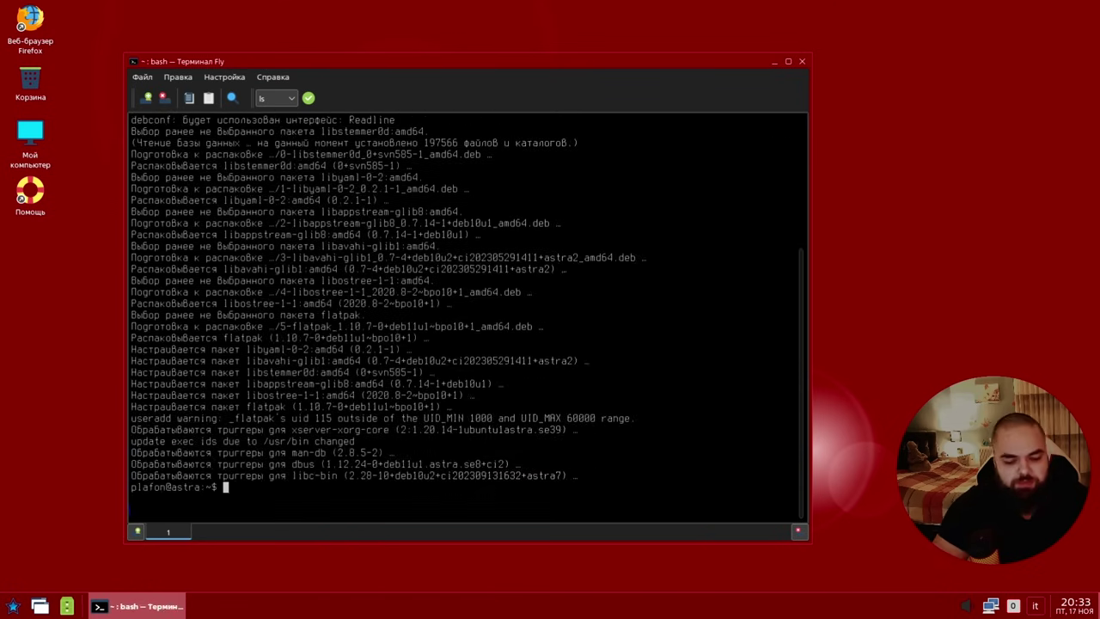
text(sudo flatpak remote-add)
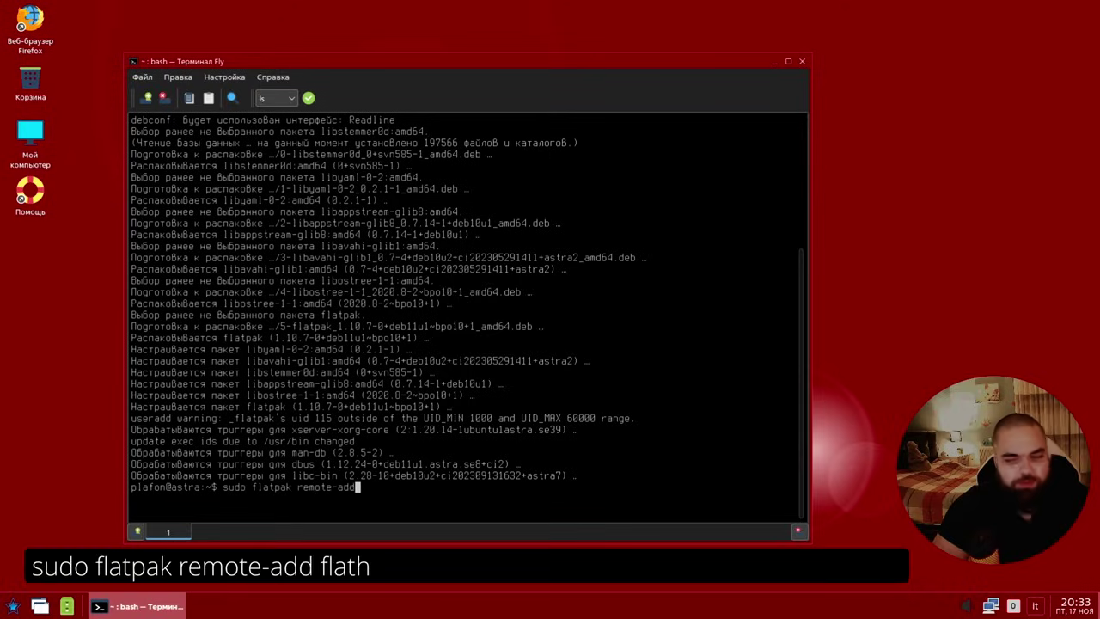
text( flathub https://flathub.org)
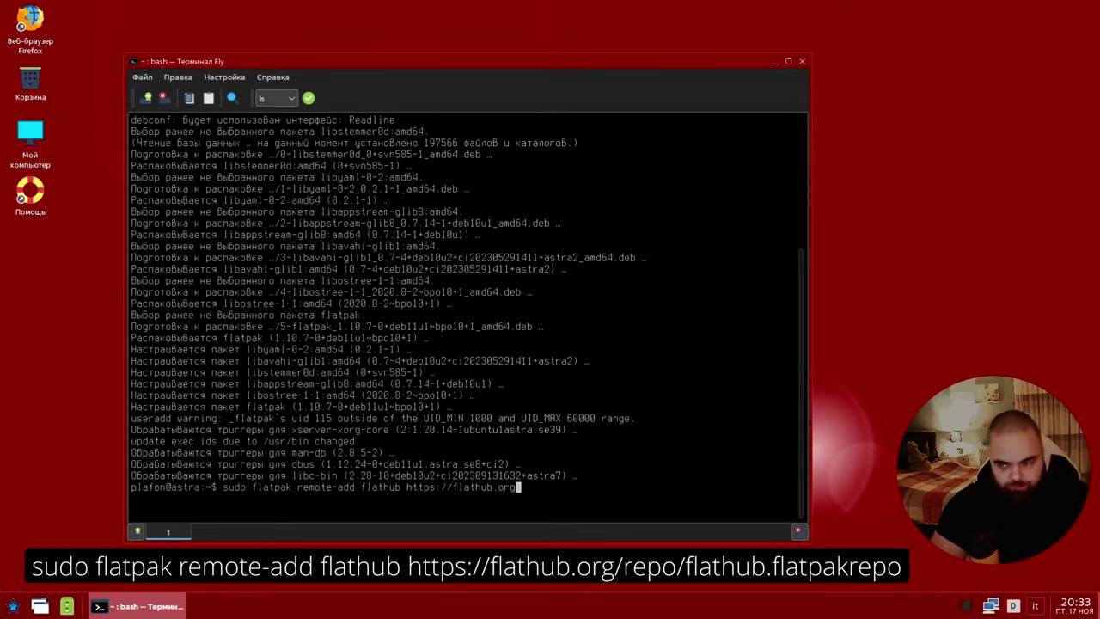
text(/repo/flathub.flatpakrepo)
key(Return)
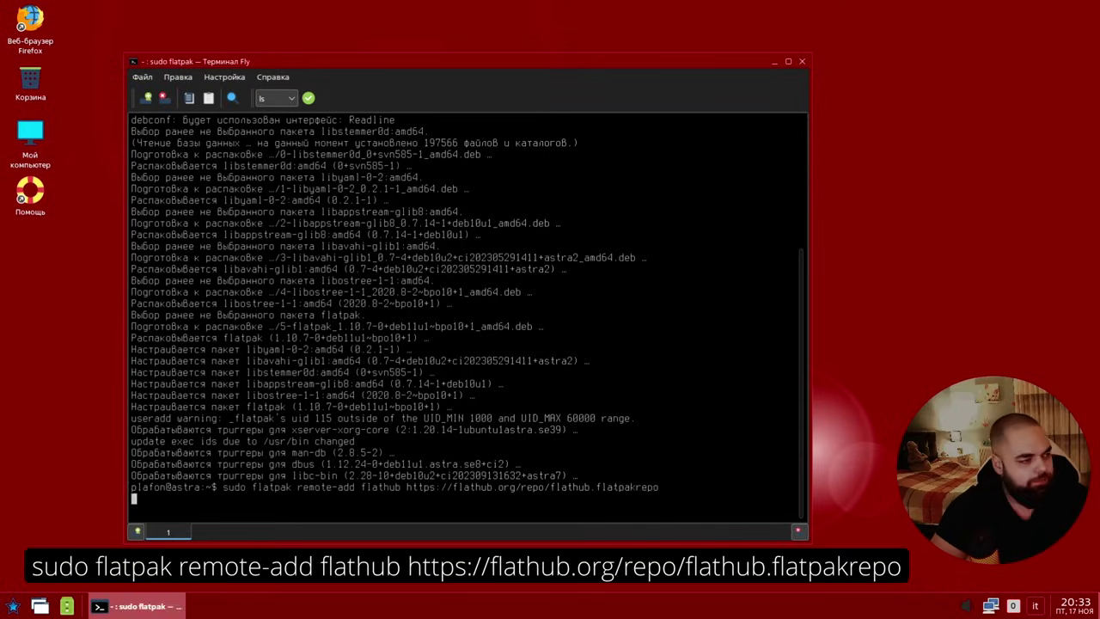
key(ctrl+l)
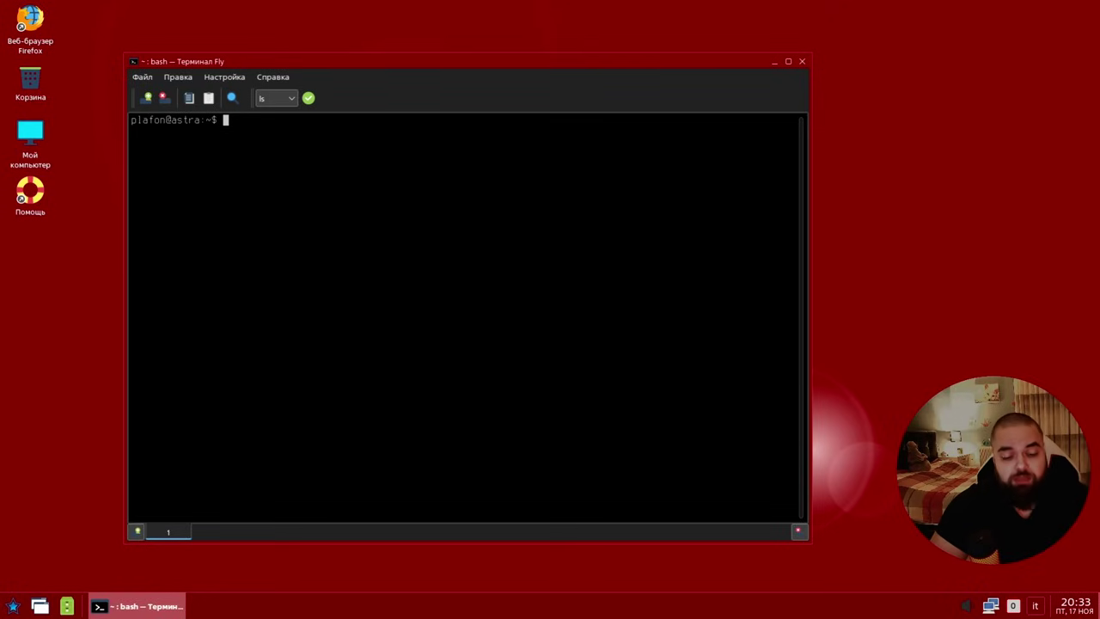
Install krita with Flatpak from flathub, choosing option 1, accepting the runtime and system changes, and entering the account password
text(flatpa)
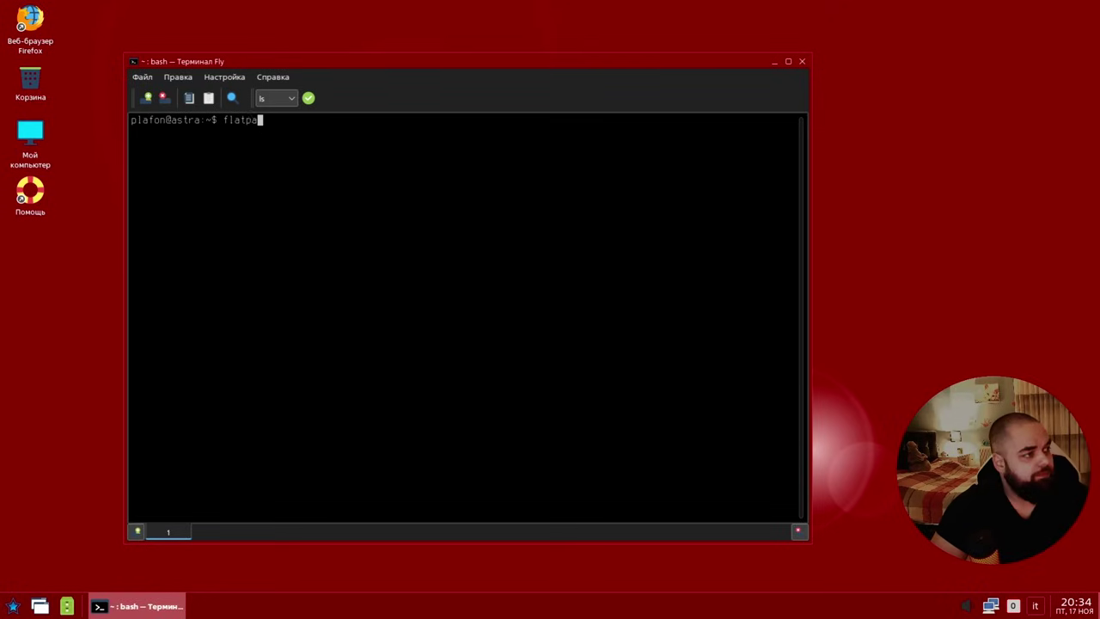
text(k install krita)
key(Return)
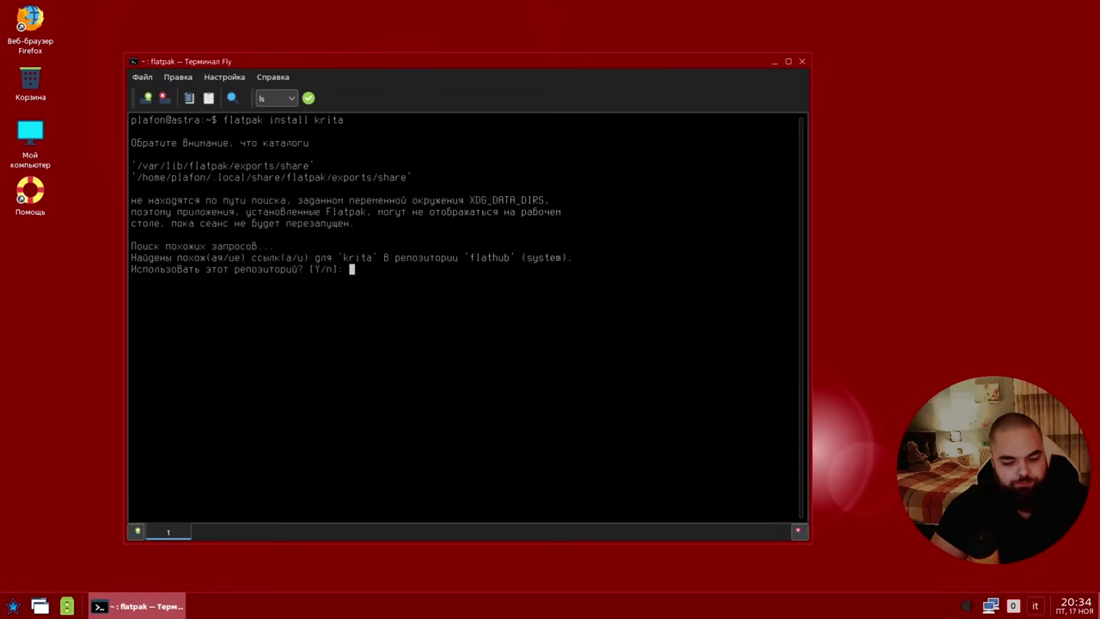
text(y)
key(Return)
text(1)
key(Return)
text(y)
key(Return)
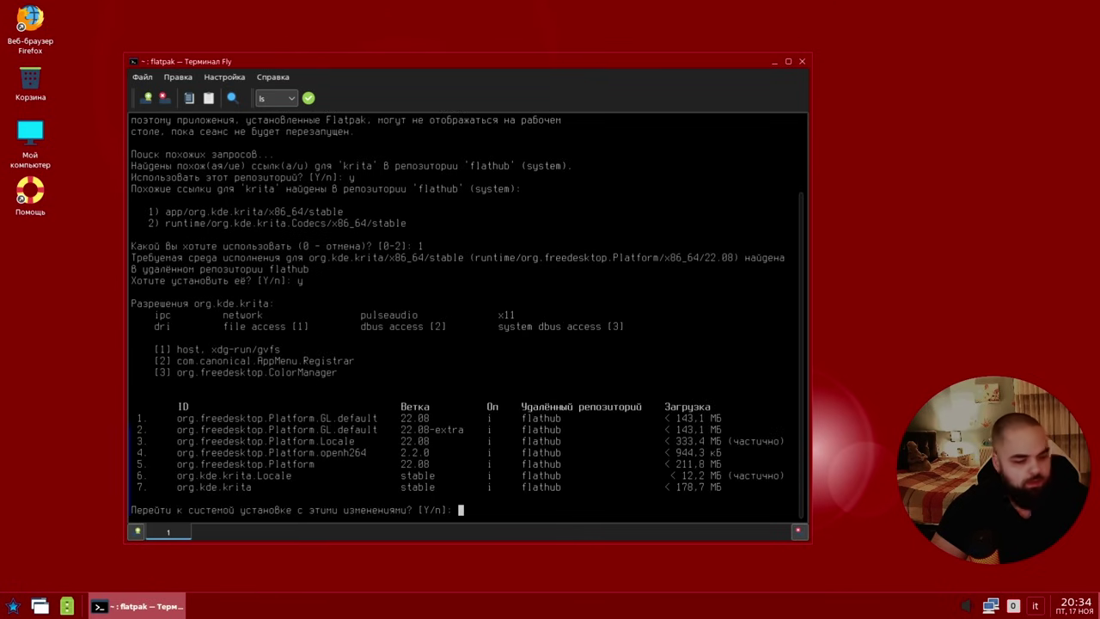
text(y)
key(Return)
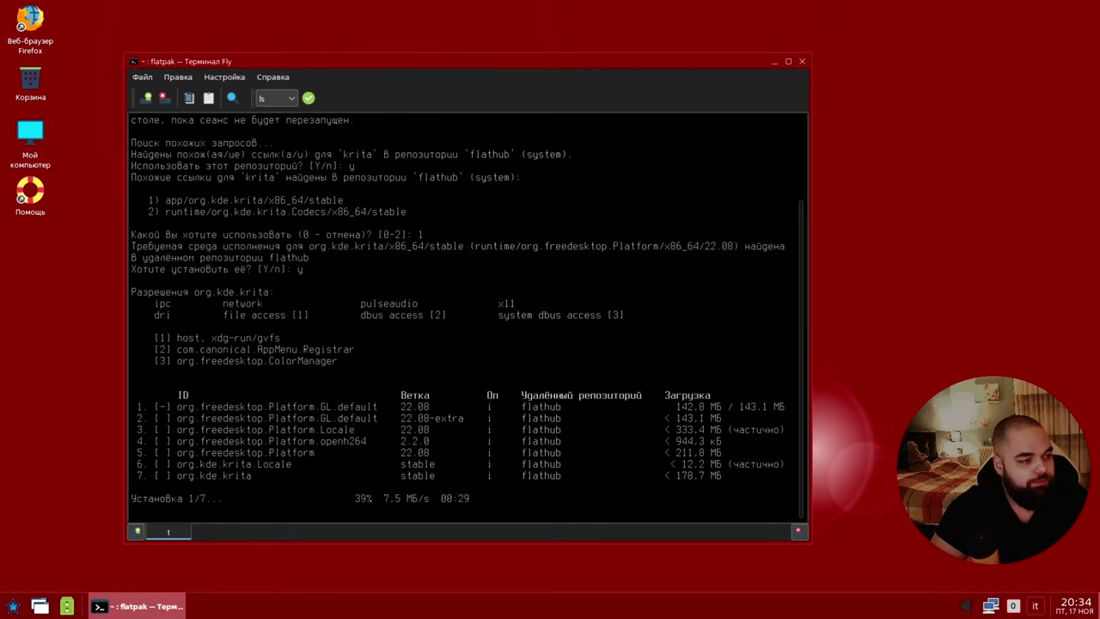
text(******)
key(Return)
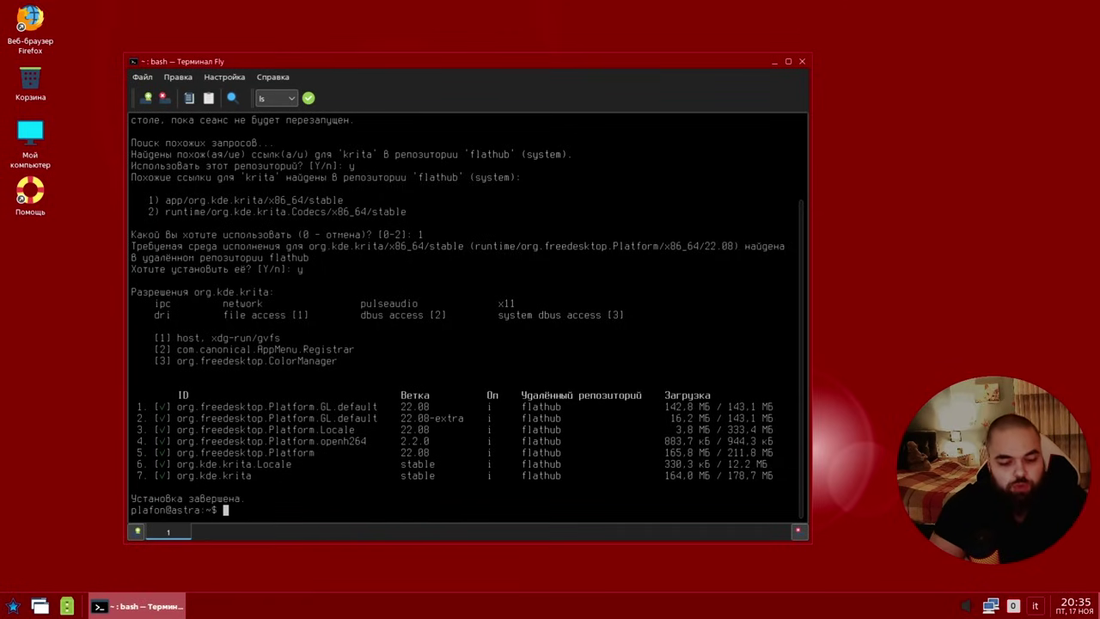
Check the Графика application category for a Krita entry
click(13, 605)
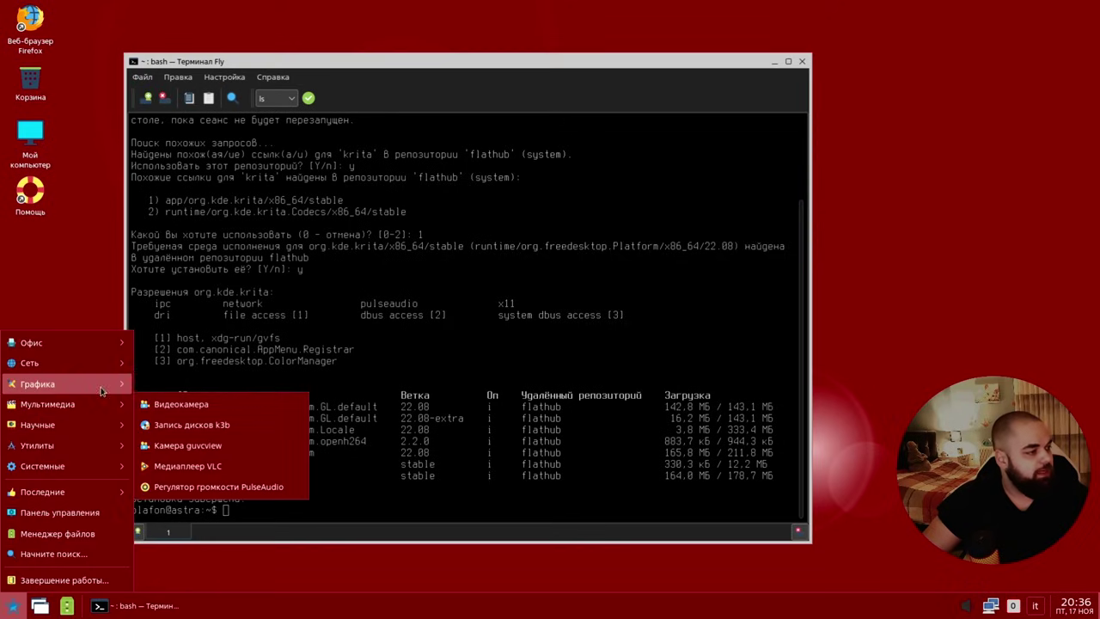
mouse_move(86, 389)
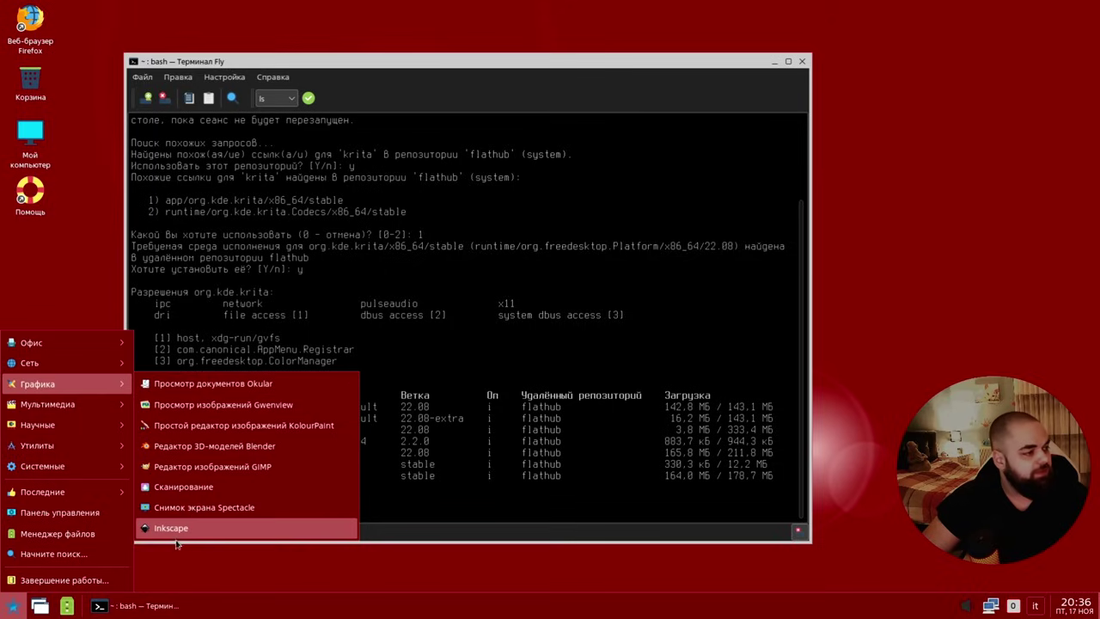
click(442, 517)
Launch Krita from the Графика category, shift its window slightly, and close it
click(12, 606)
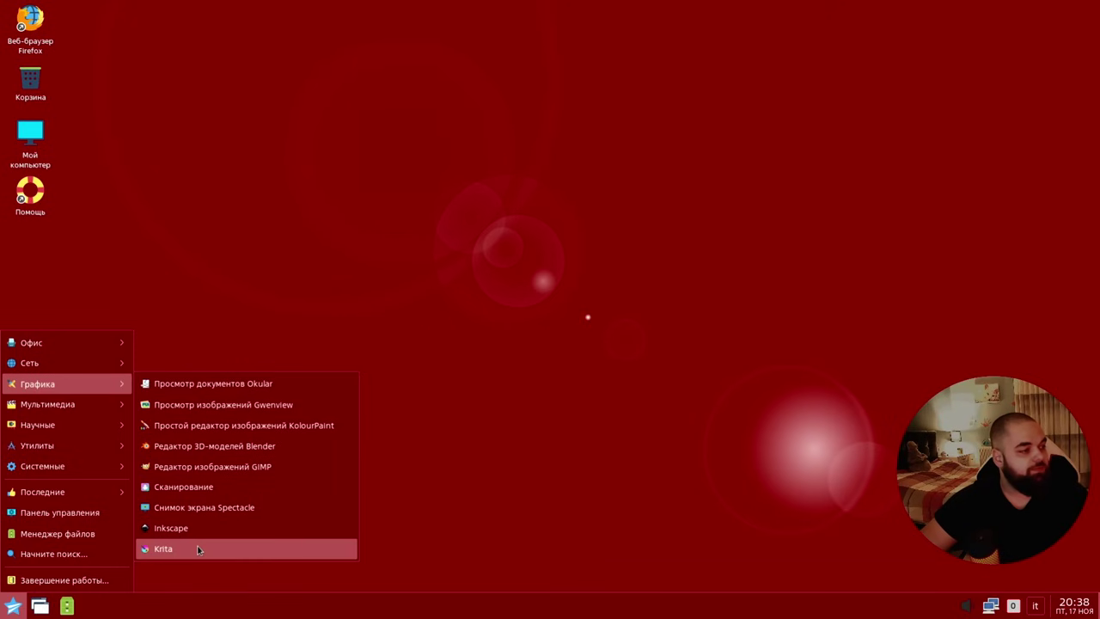
click(198, 550)
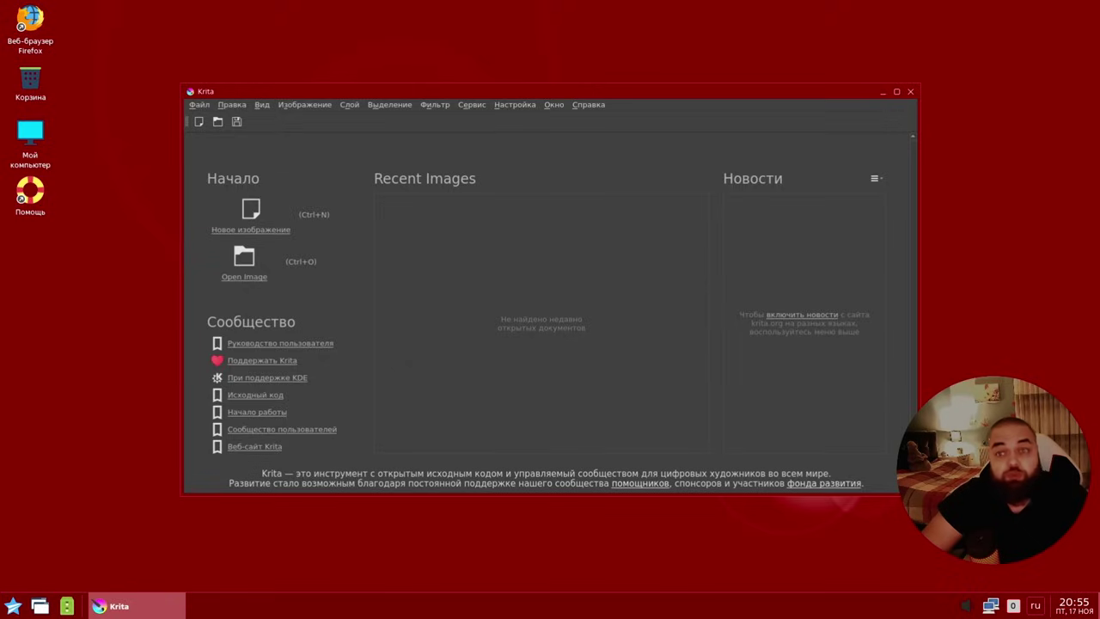
drag(716, 93, 728, 86)
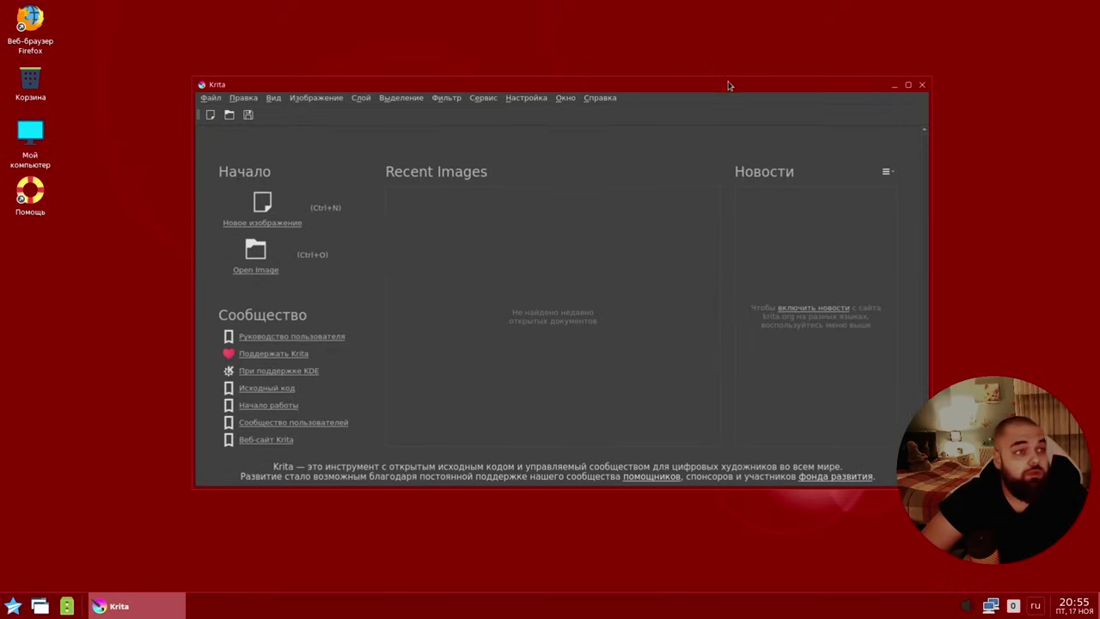
click(922, 85)
Open a terminal and install telegram with Flatpak from flathub, choosing option 1 and accepting the required runtime and system changes
key(ctrl+alt+t)
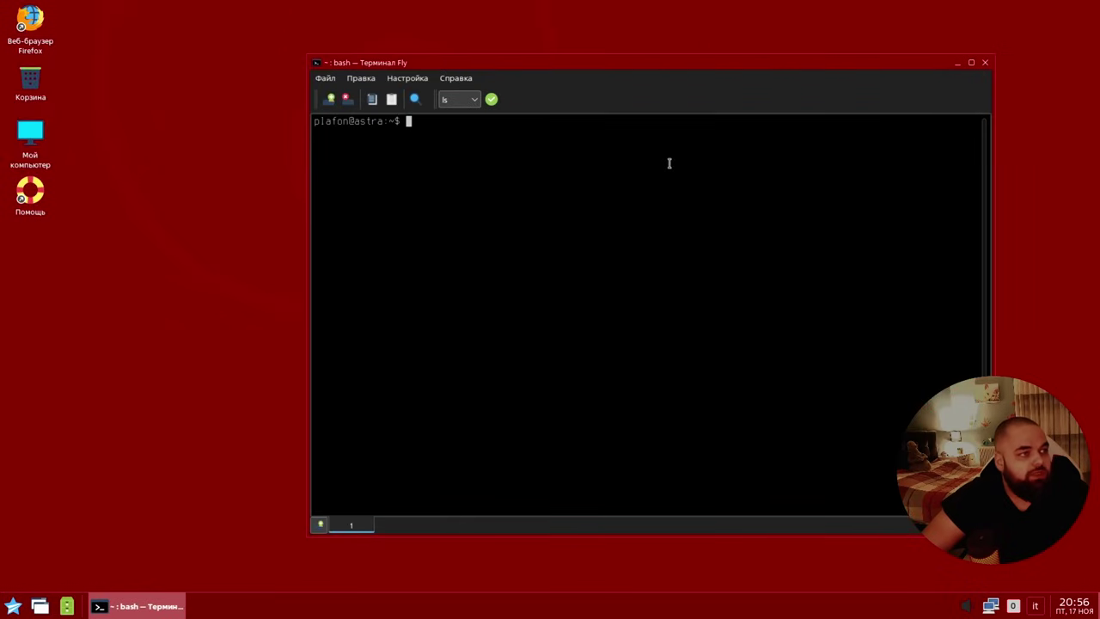
text(flatpak install telegram)
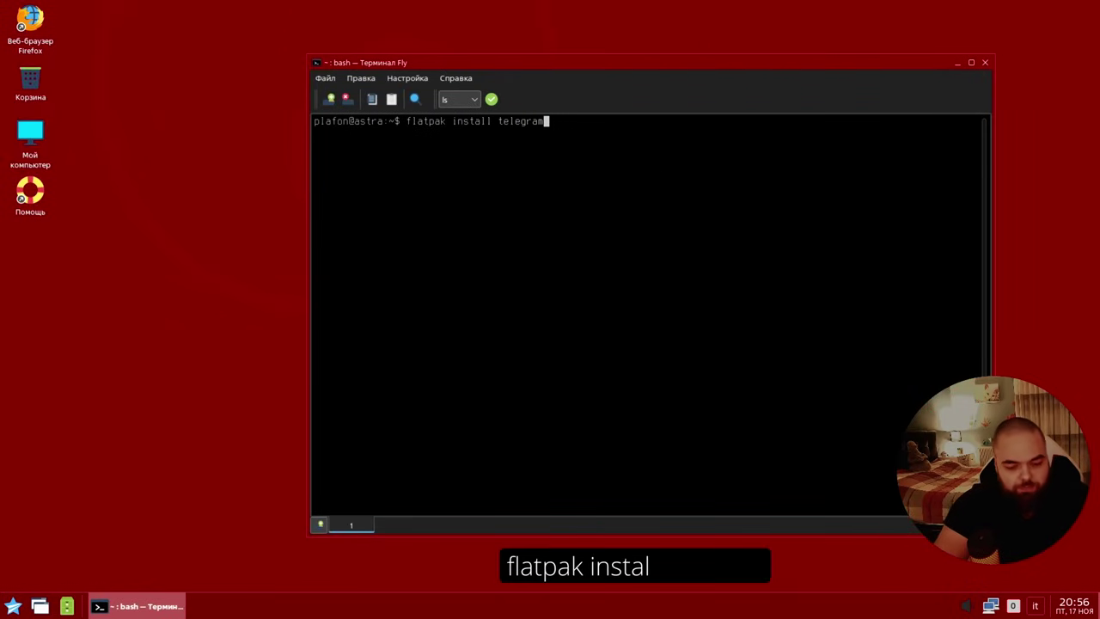
key(Return)
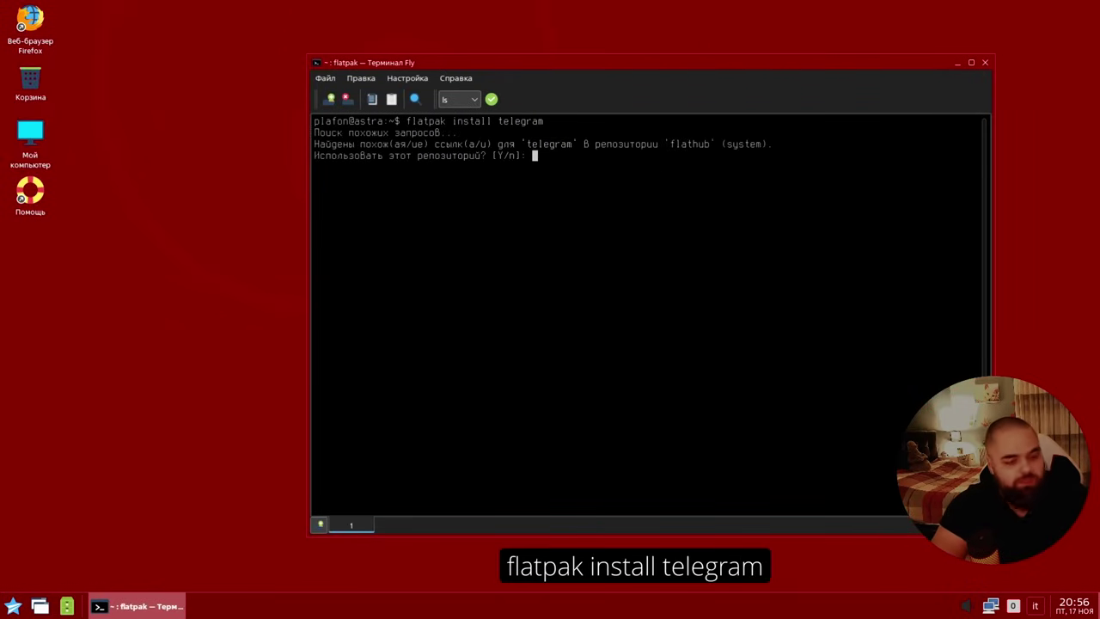
text(y)
key(Return)
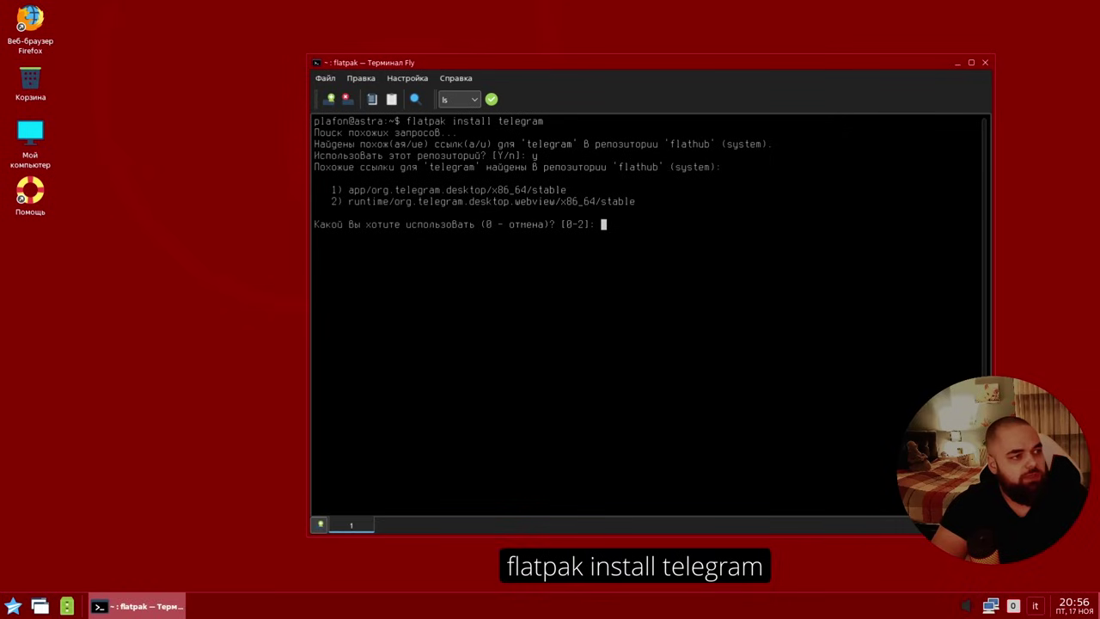
text(1)
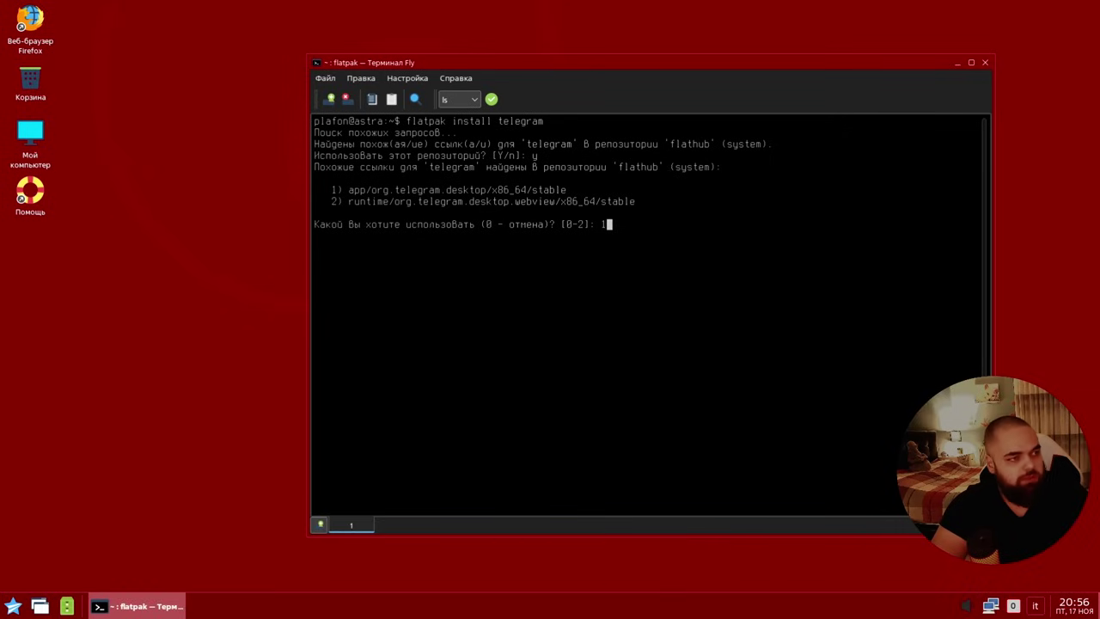
key(Return)
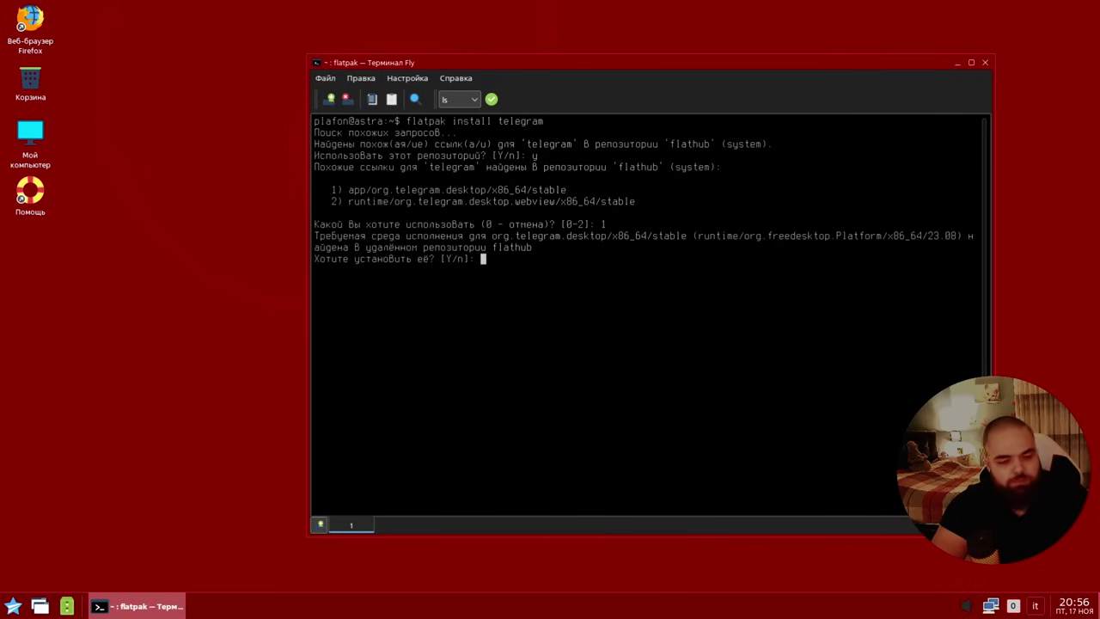
text(y)
key(Return)
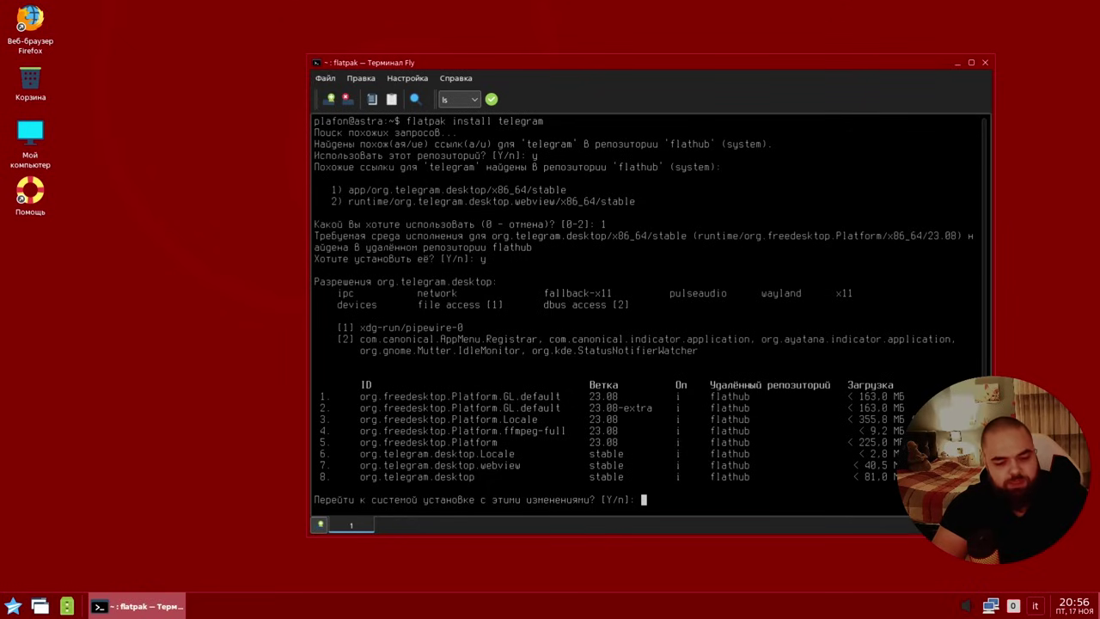
text(y)
key(Return)
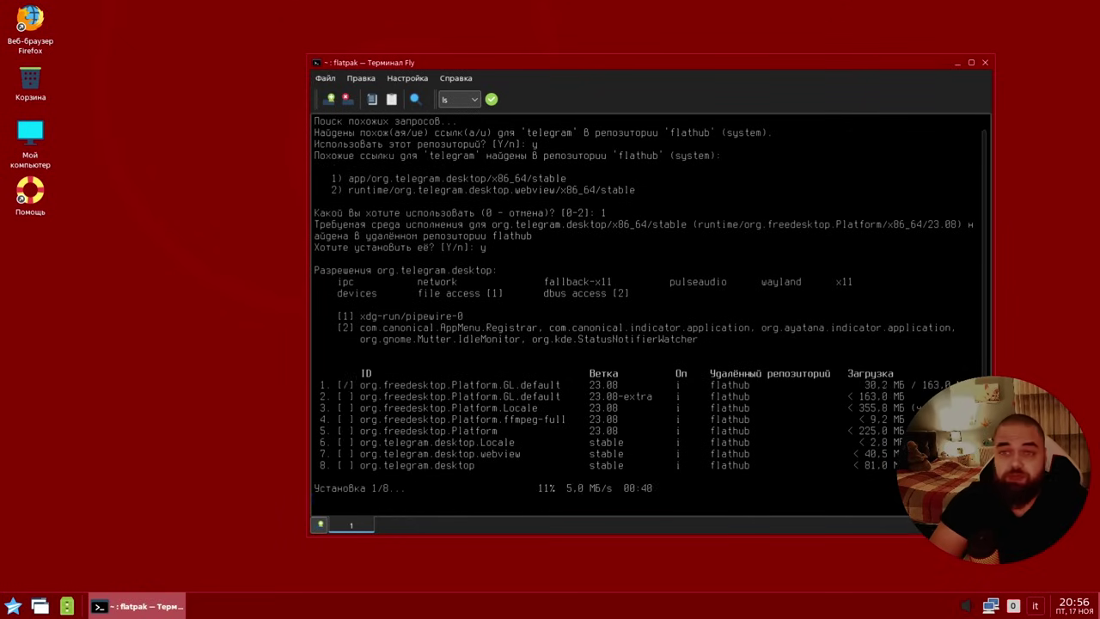
Minimise the terminal running the Telegram installation and open a second Терминал Fly window from the Системные category
drag(667, 65, 593, 58)
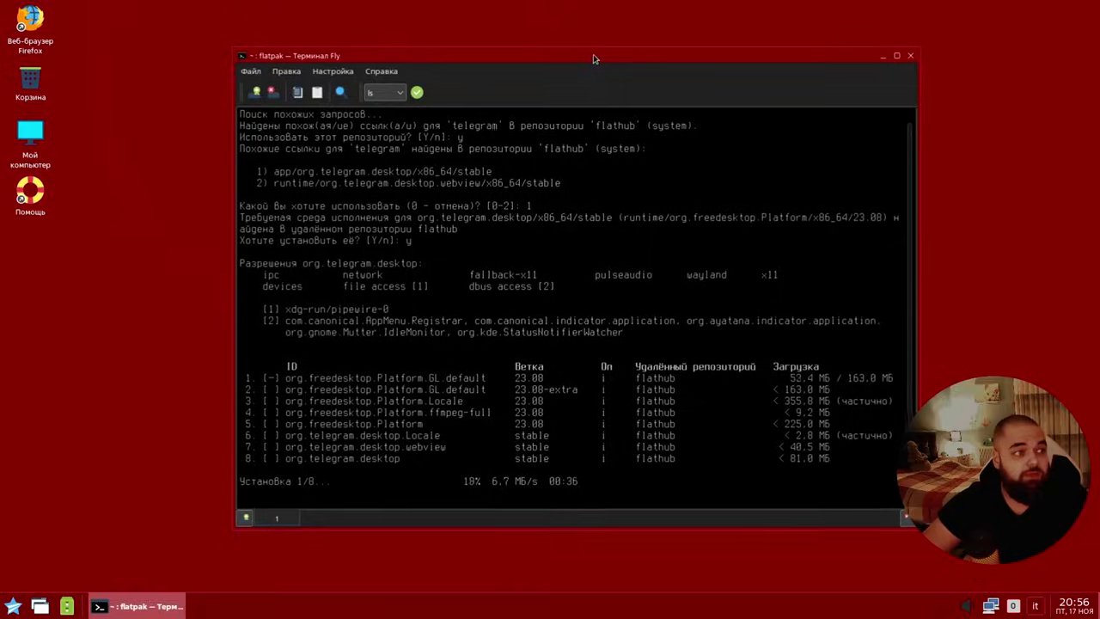
click(883, 55)
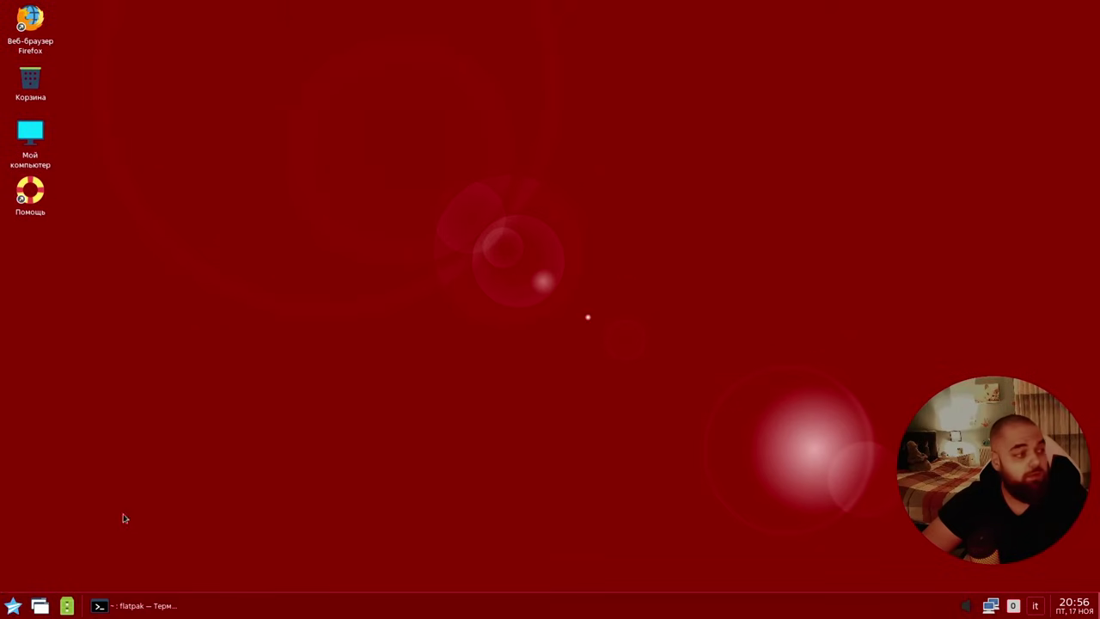
click(12, 606)
mouse_move(51, 466)
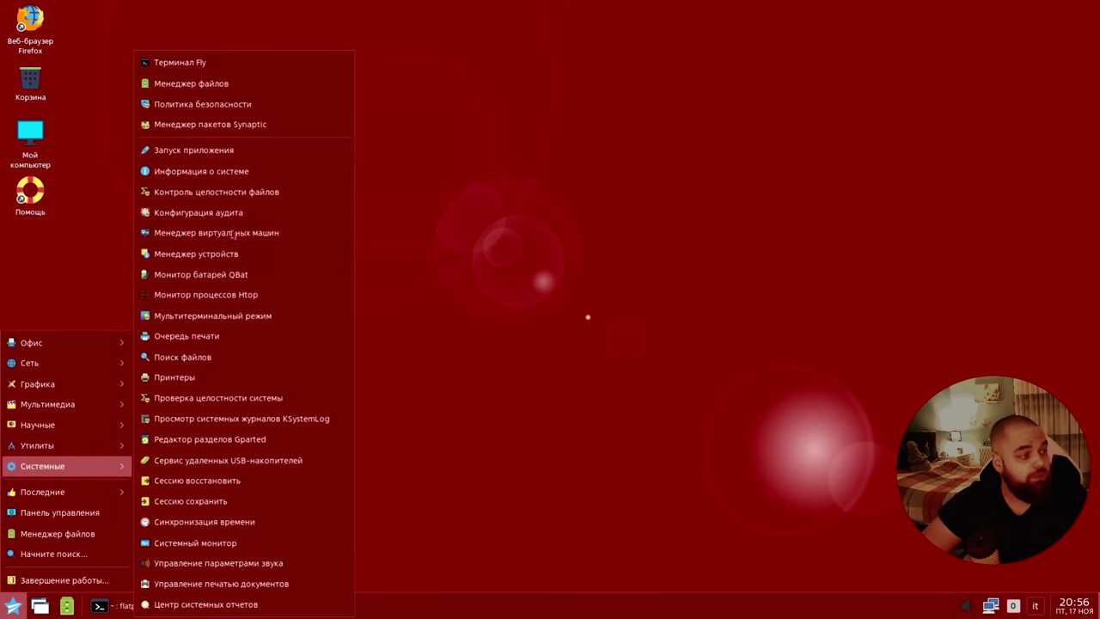
click(182, 62)
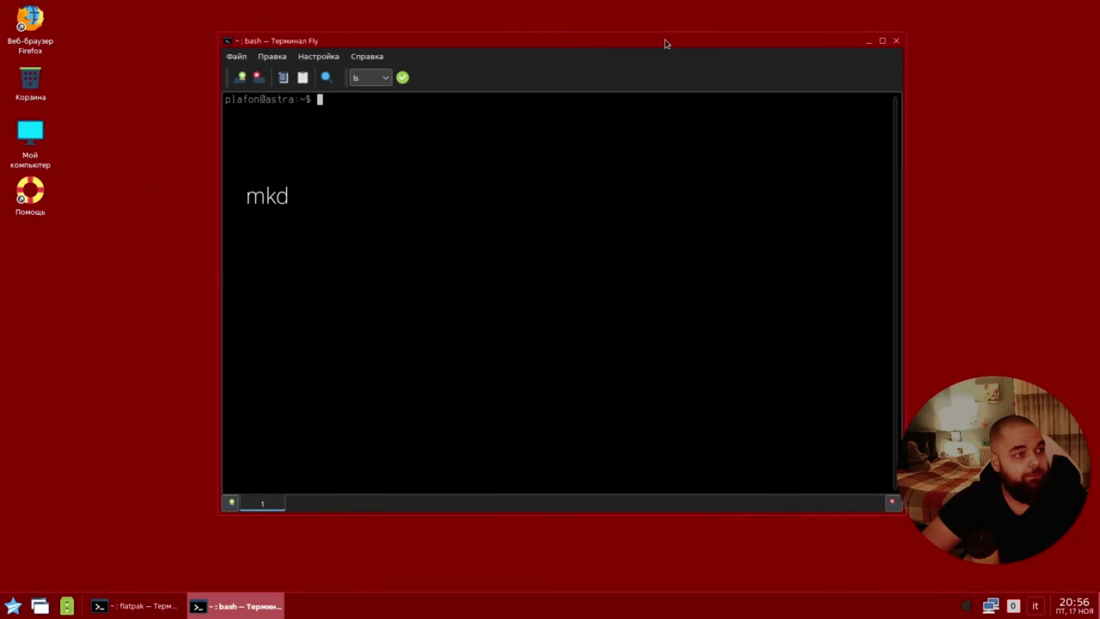
click(1013, 323)
key(alt+Tab)
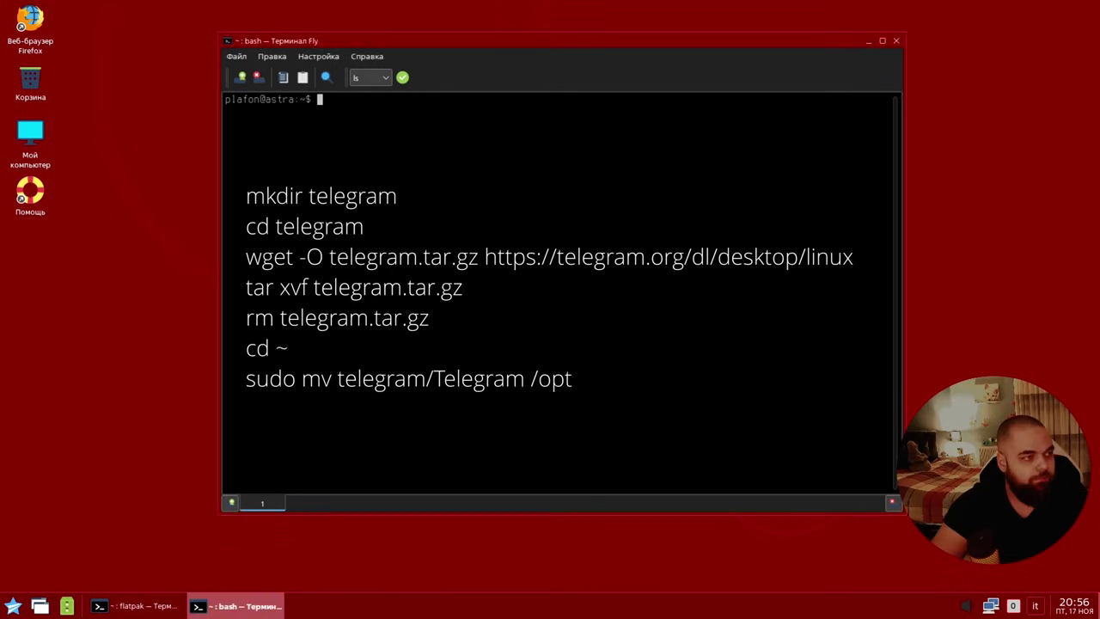